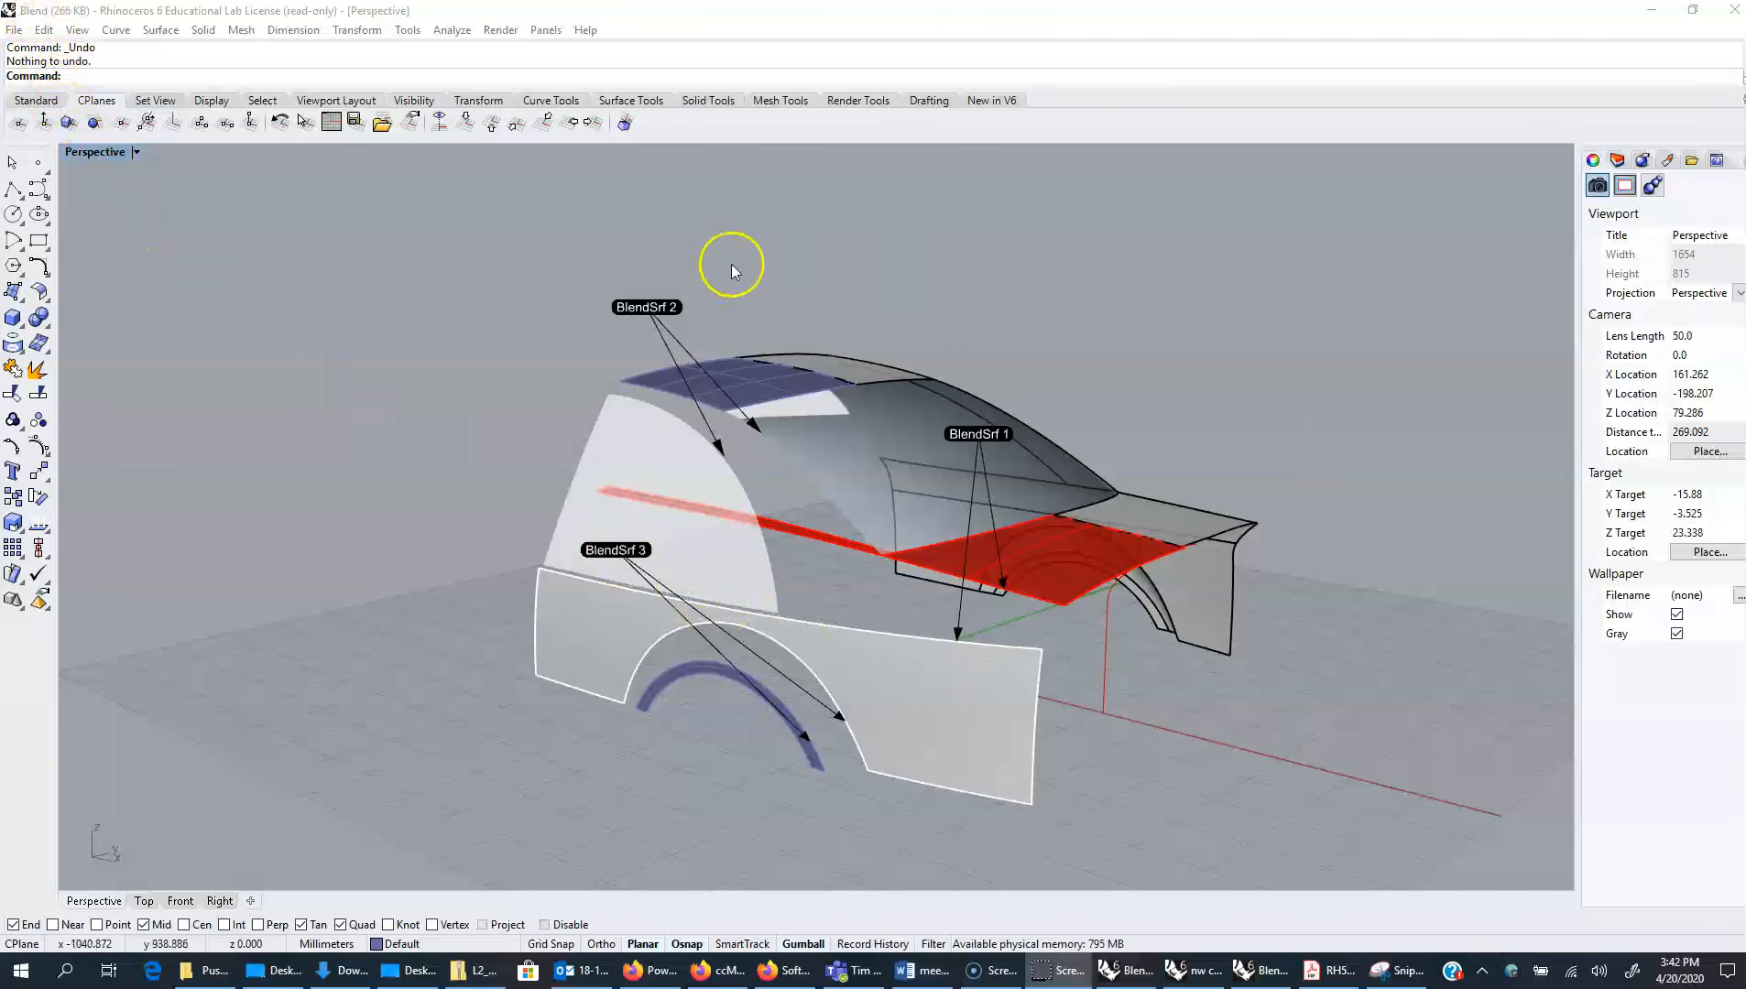
{"action": "mouse_move", "coordinate": [773, 872]}
{"action": "right_mouse_down"}
{"action": "mouse_move", "coordinate": [815, 865]}
{"action": "mouse_move", "coordinate": [753, 880]}
{"action": "mouse_move", "coordinate": [770, 864]}
{"action": "right_mouse_up"}
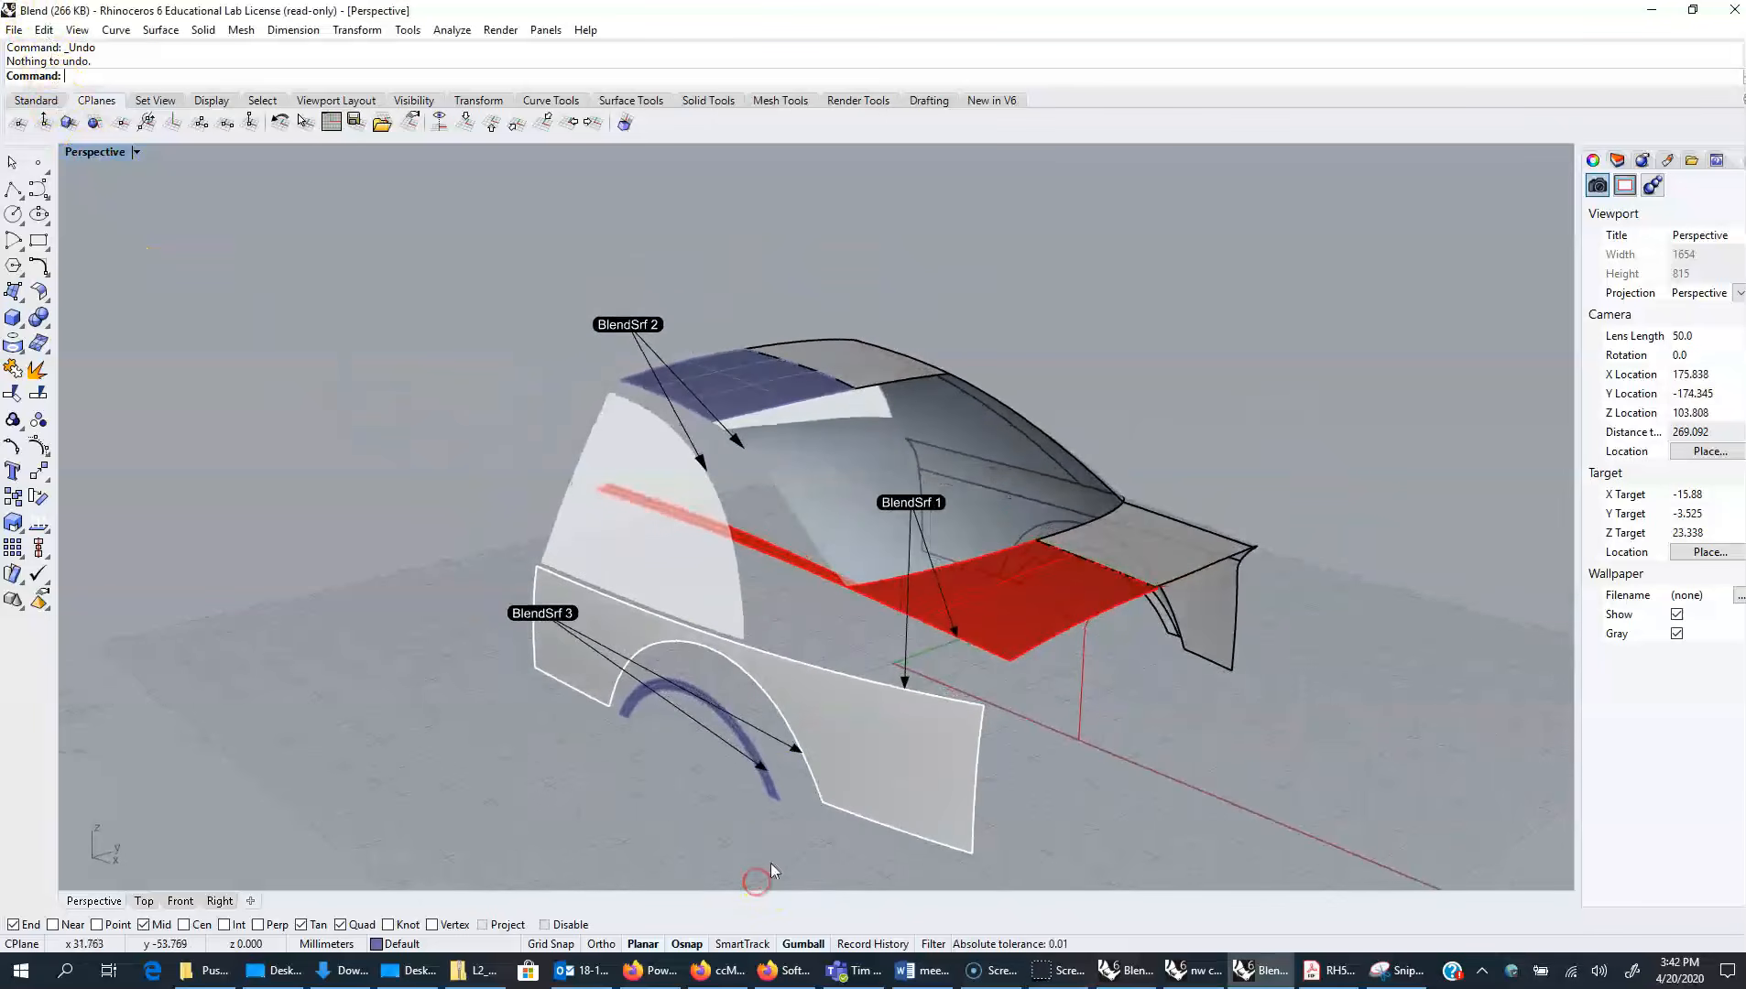
{"action": "right_click_drag", "start_coordinate": [783, 586], "coordinate": [790, 588]}
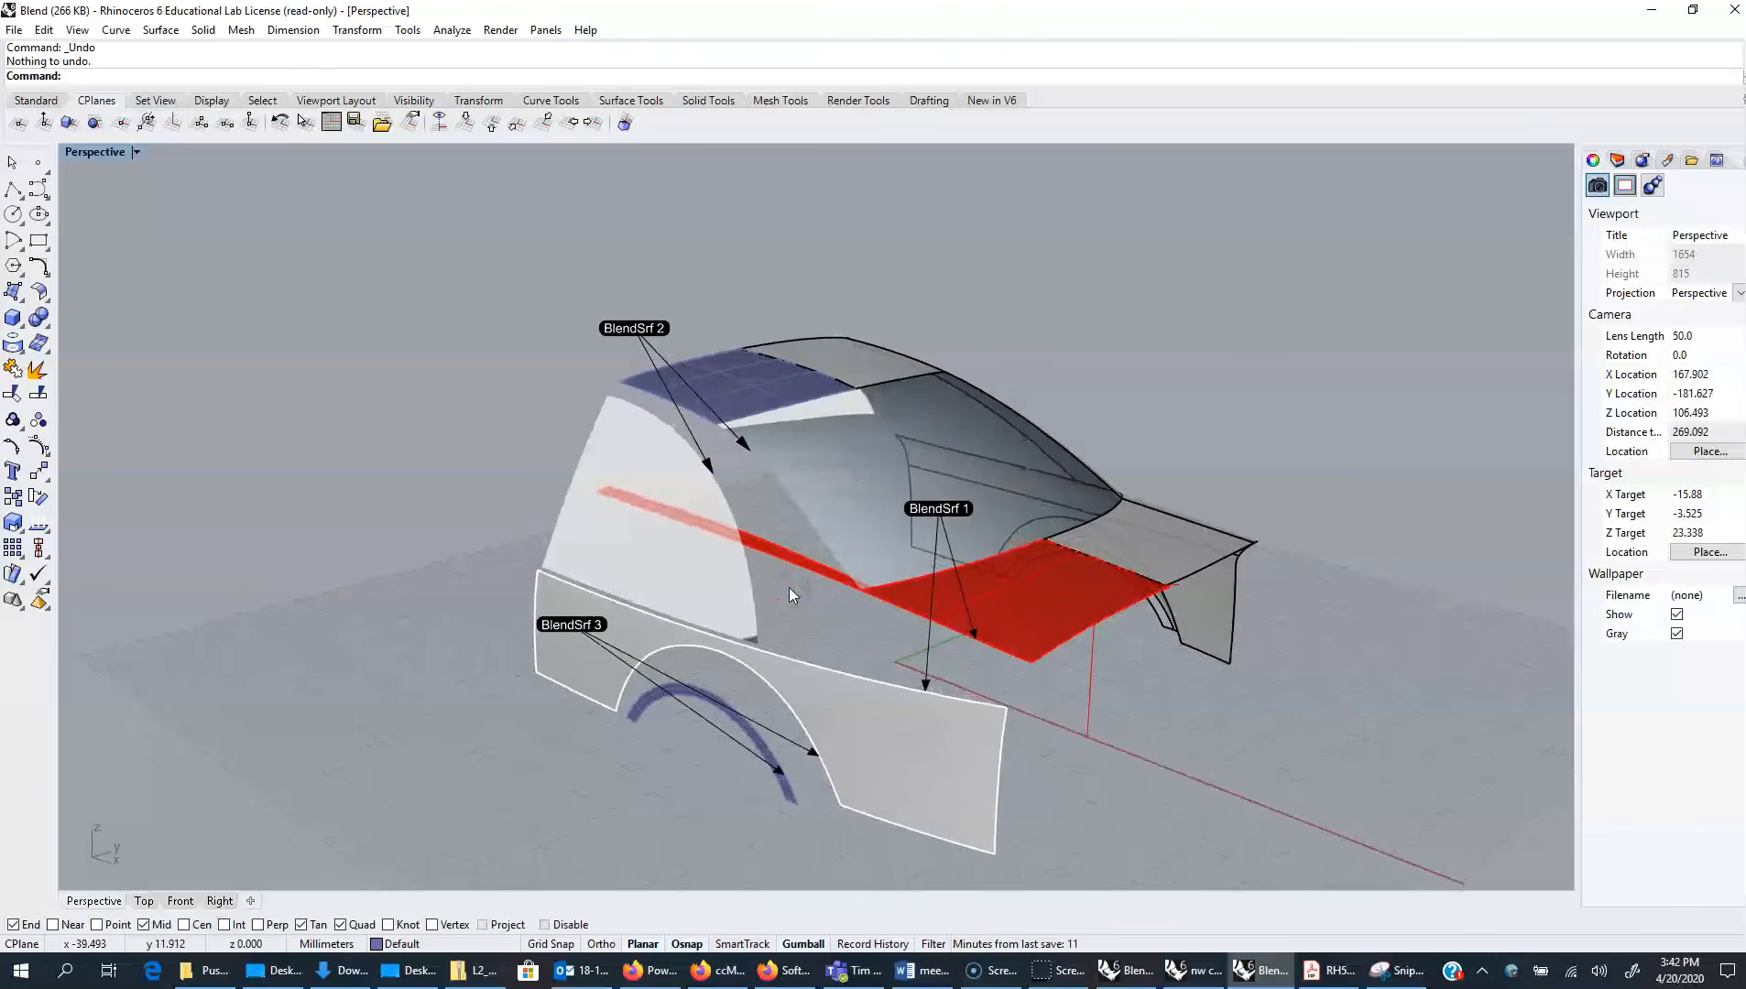
{"action": "right_click_drag", "start_coordinate": [789, 586], "coordinate": [837, 599]}
{"action": "left_click", "coordinate": [841, 480]}
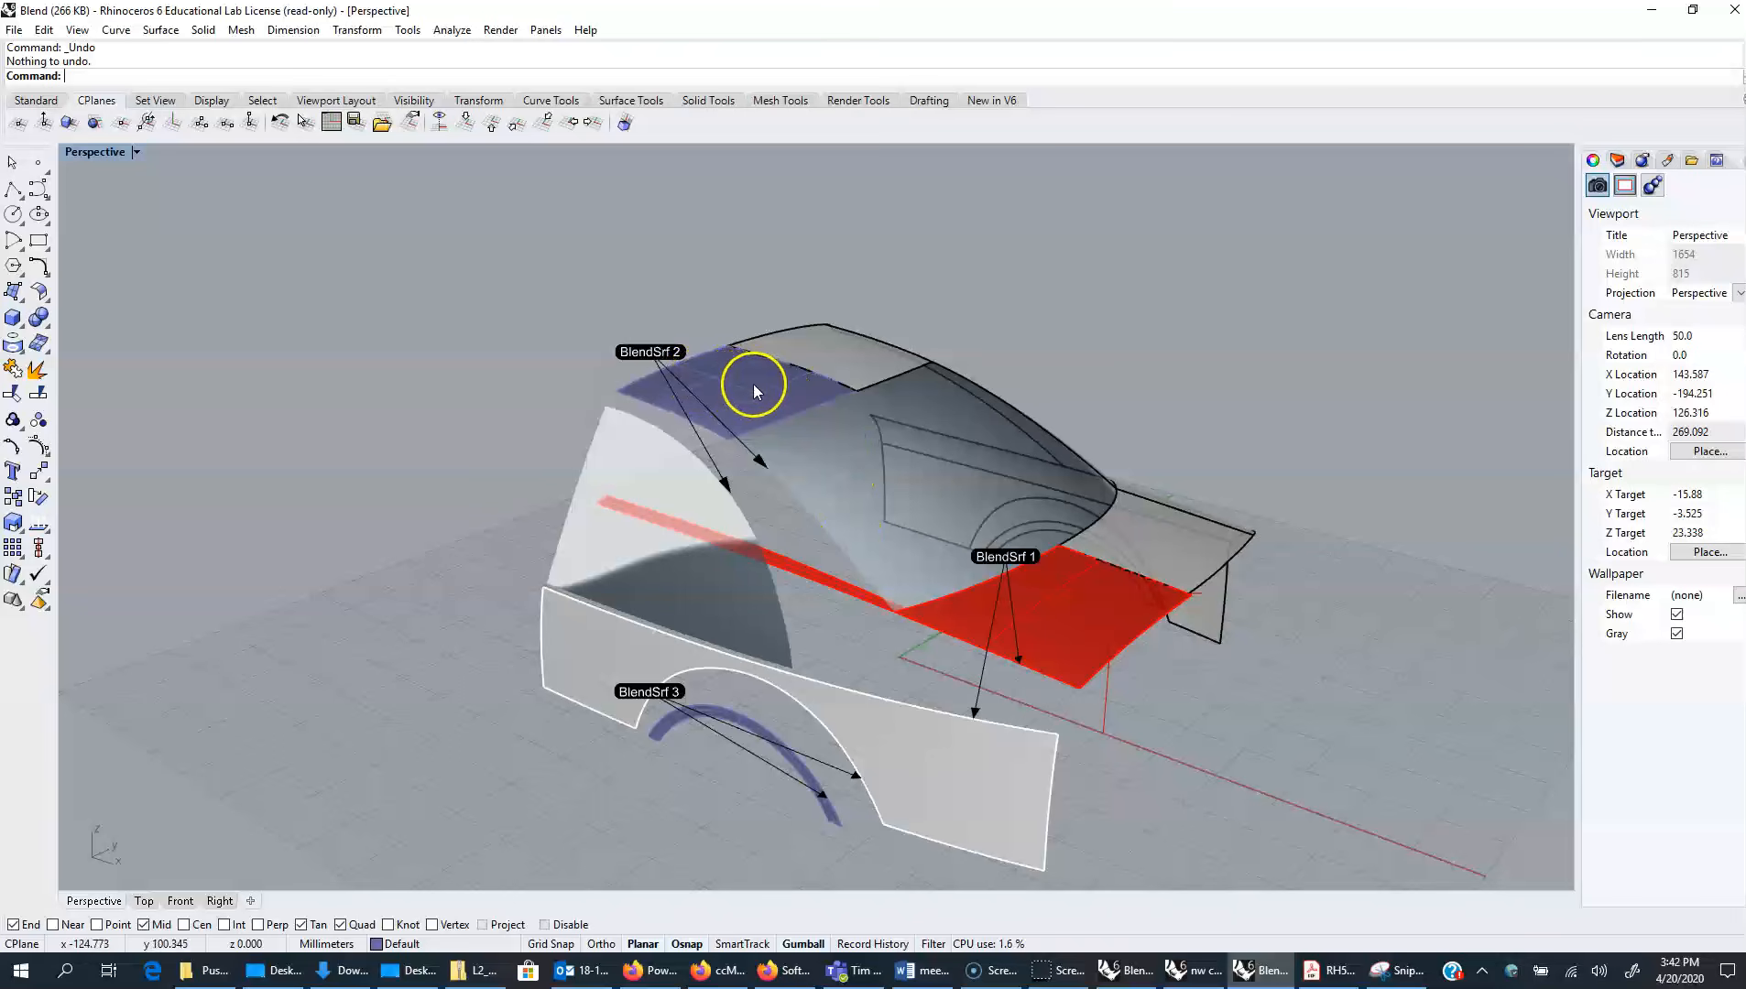
{"action": "right_click_drag", "start_coordinate": [832, 603], "coordinate": [820, 536]}
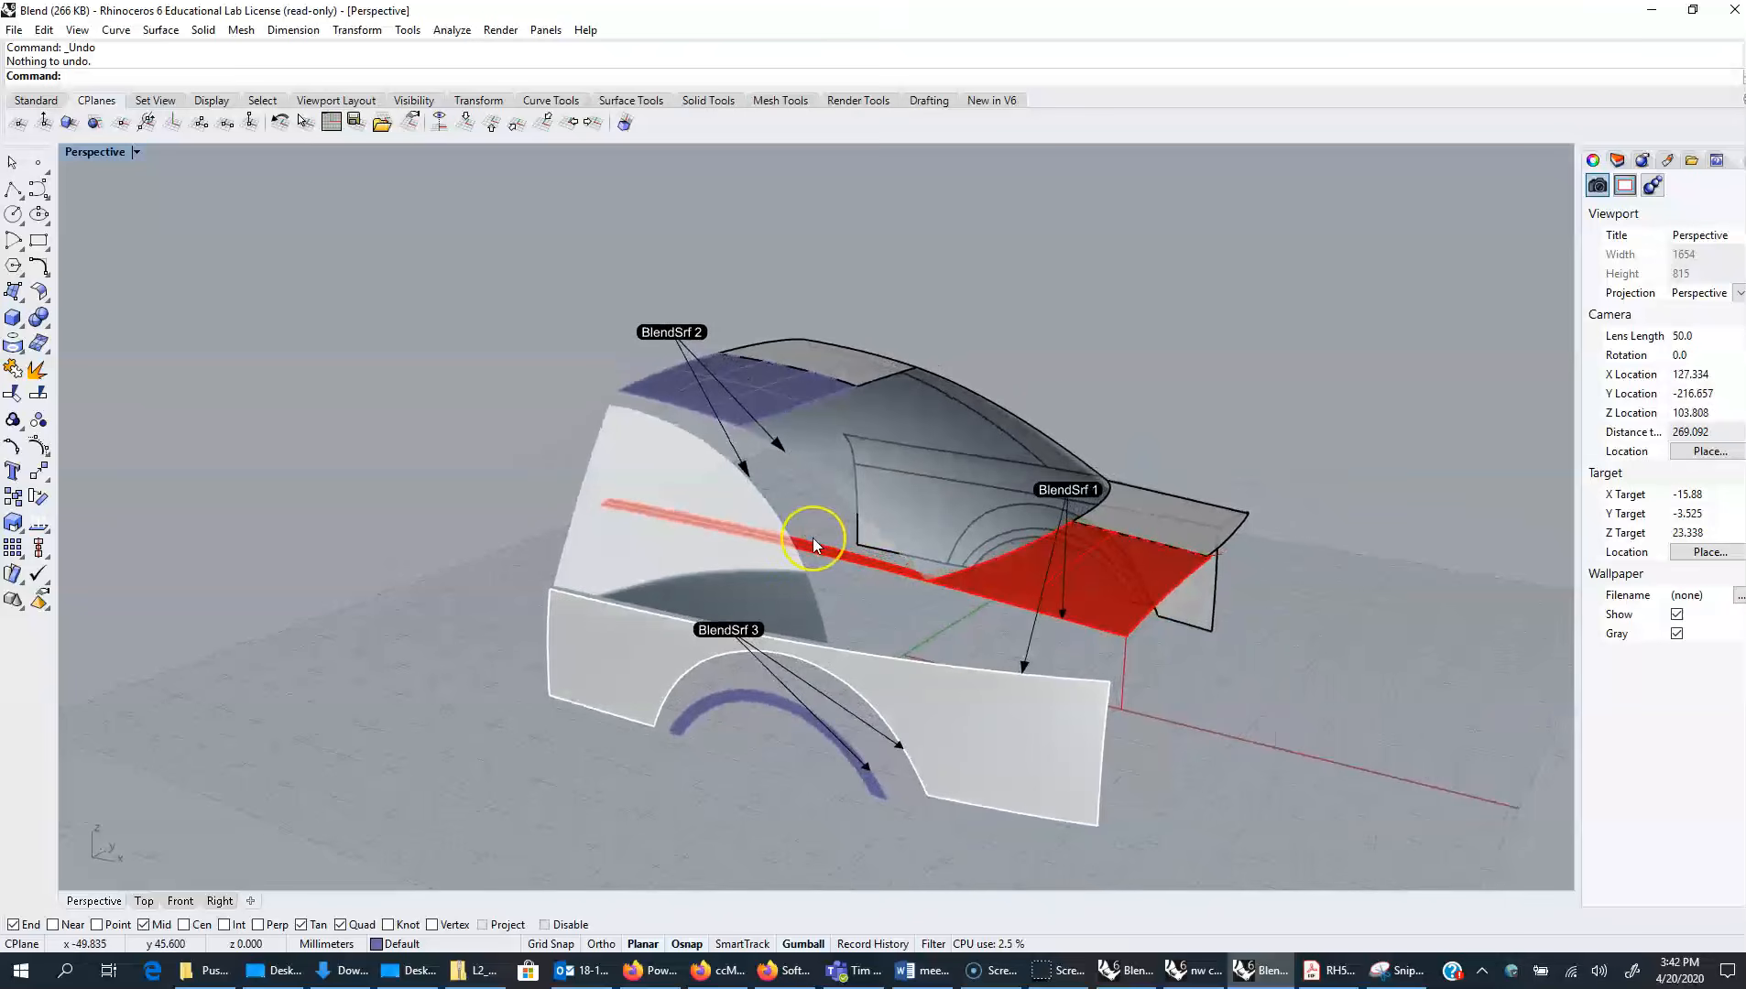
Create a BlendSrf preview with ChainEdges between the red hood surface's long side edge and the white fender's upper edge
{"action": "type", "text": "BlendSrf"}
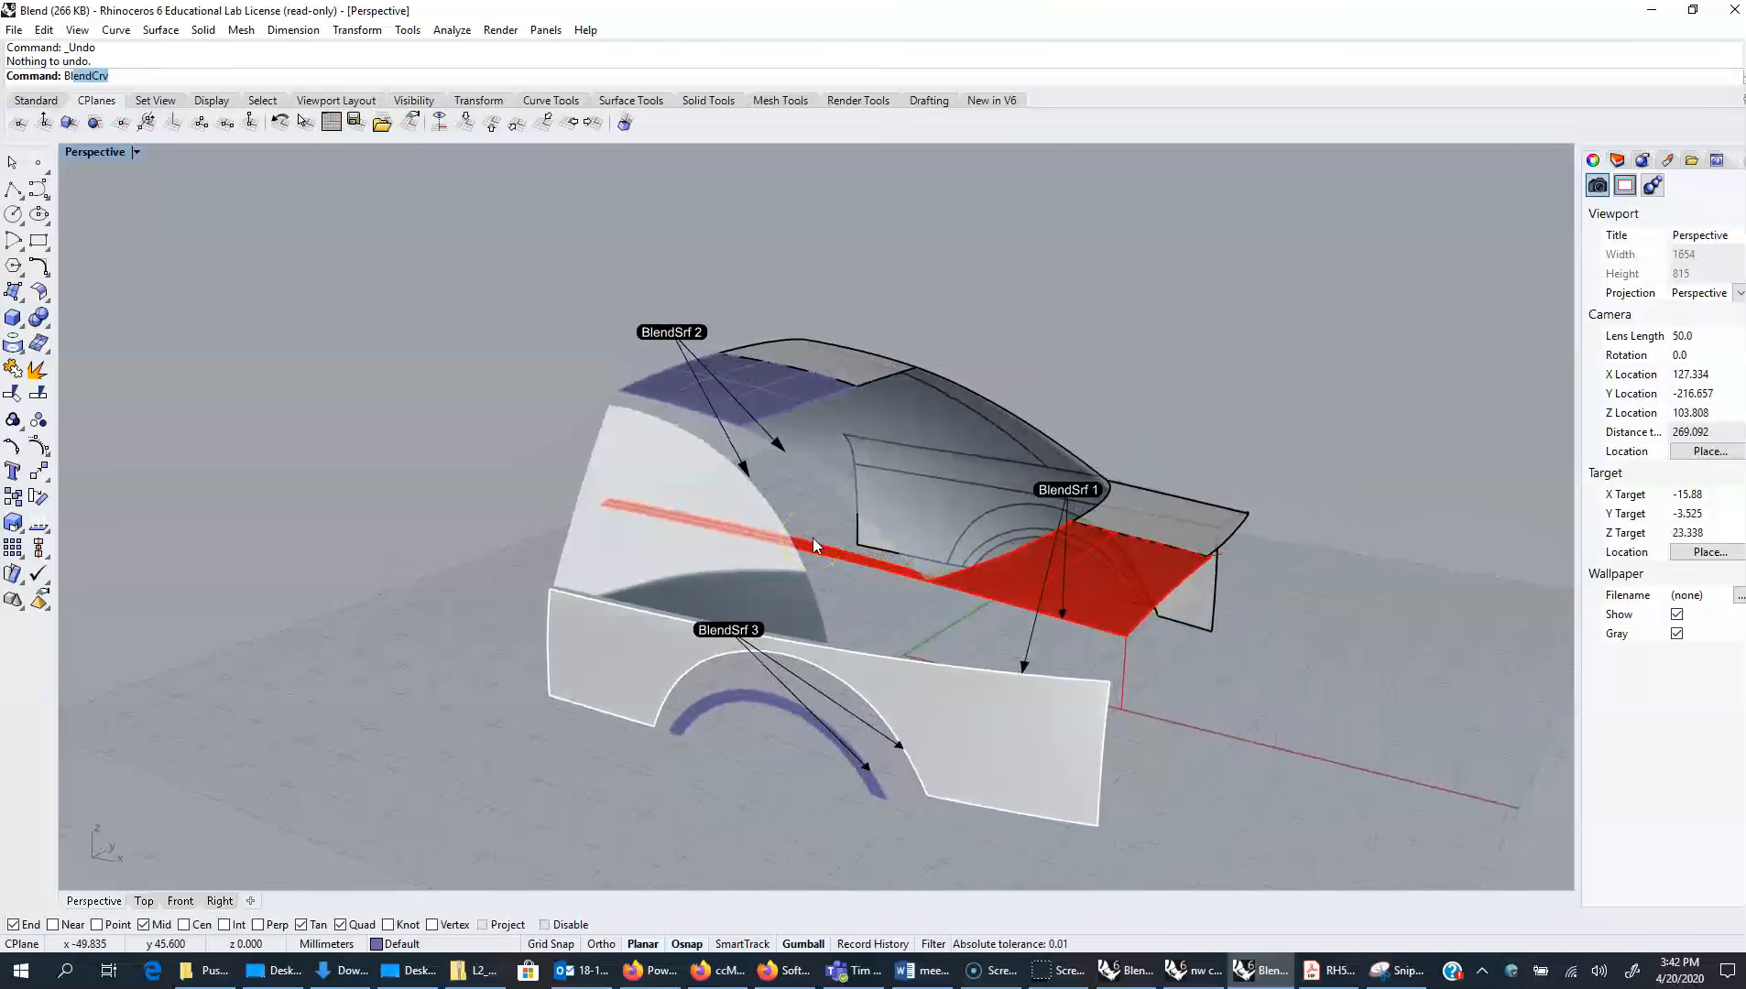
{"action": "key", "text": "Return"}
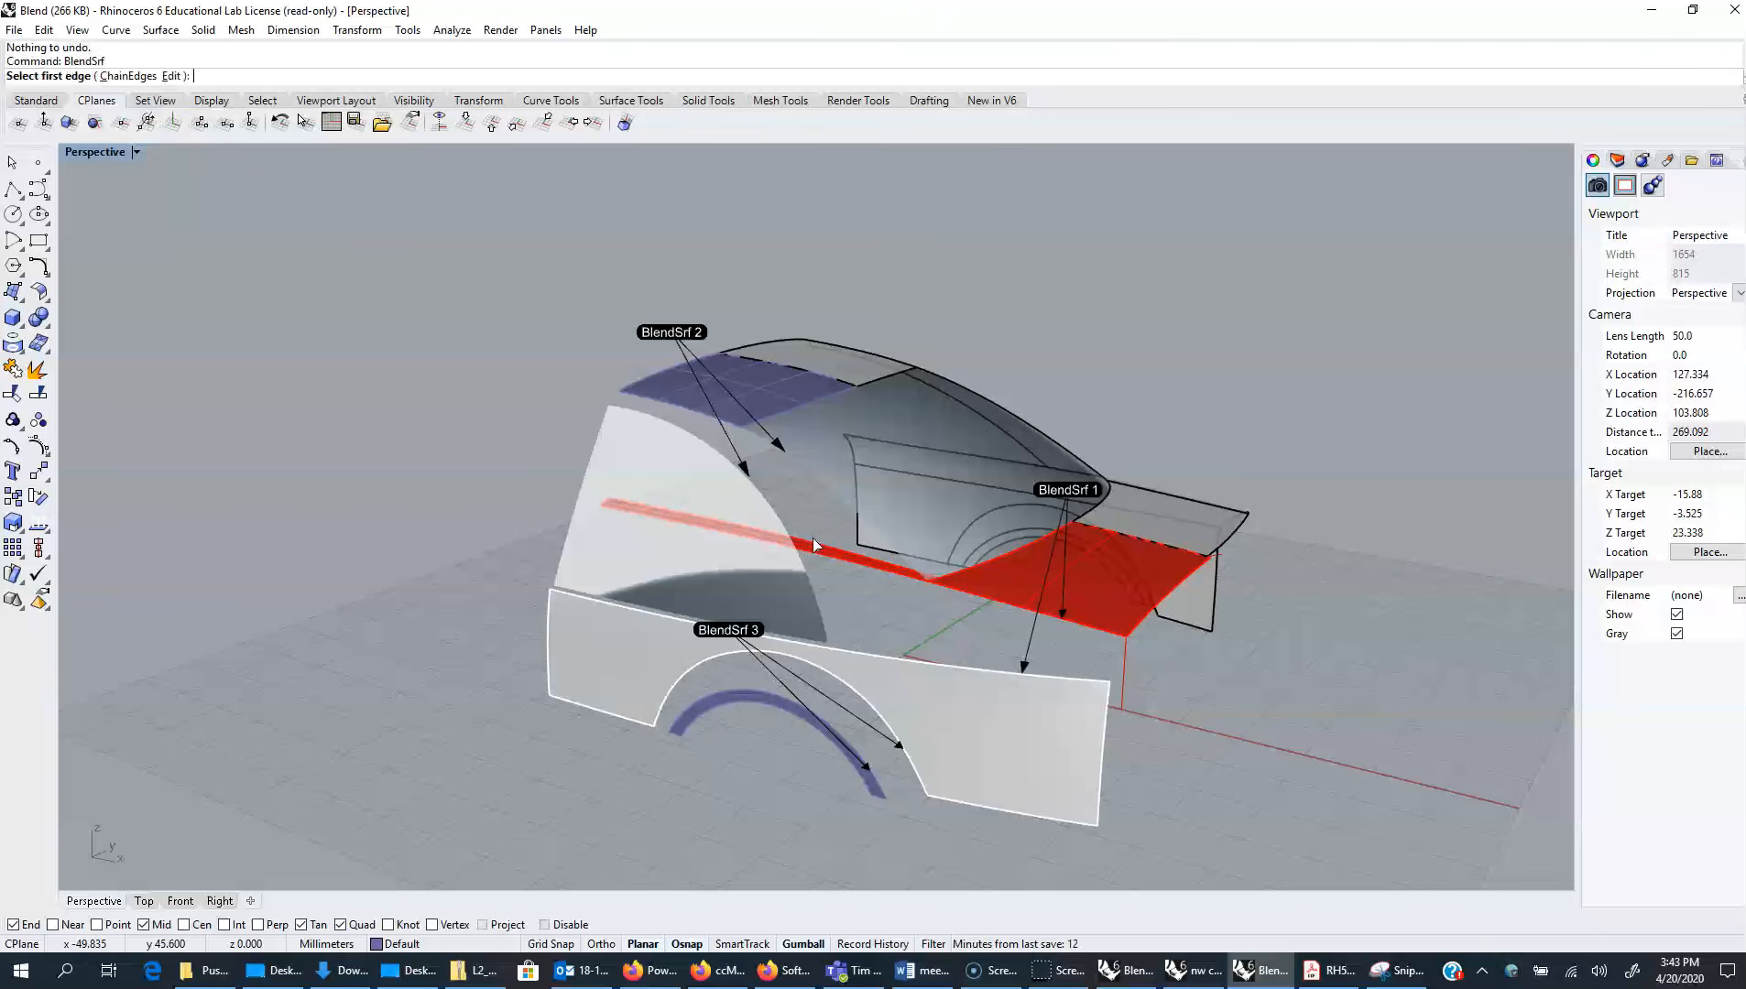
{"action": "left_click", "coordinate": [126, 77]}
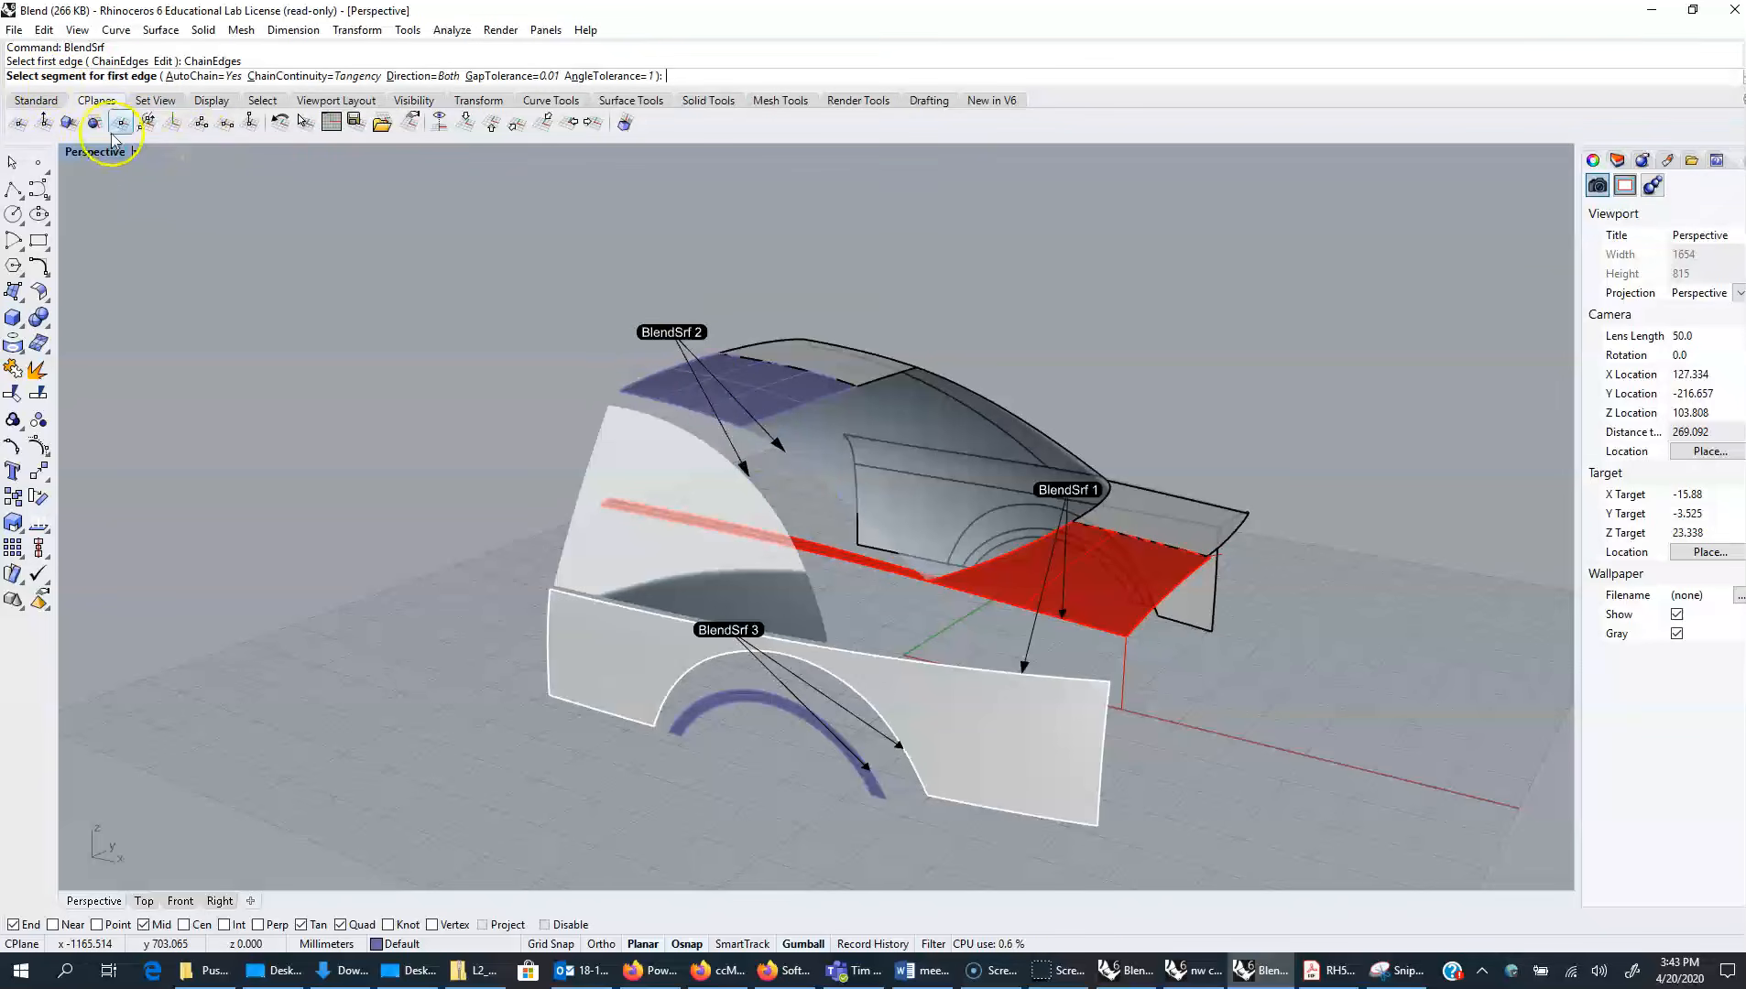
{"action": "right_click_drag", "start_coordinate": [1008, 632], "coordinate": [939, 635]}
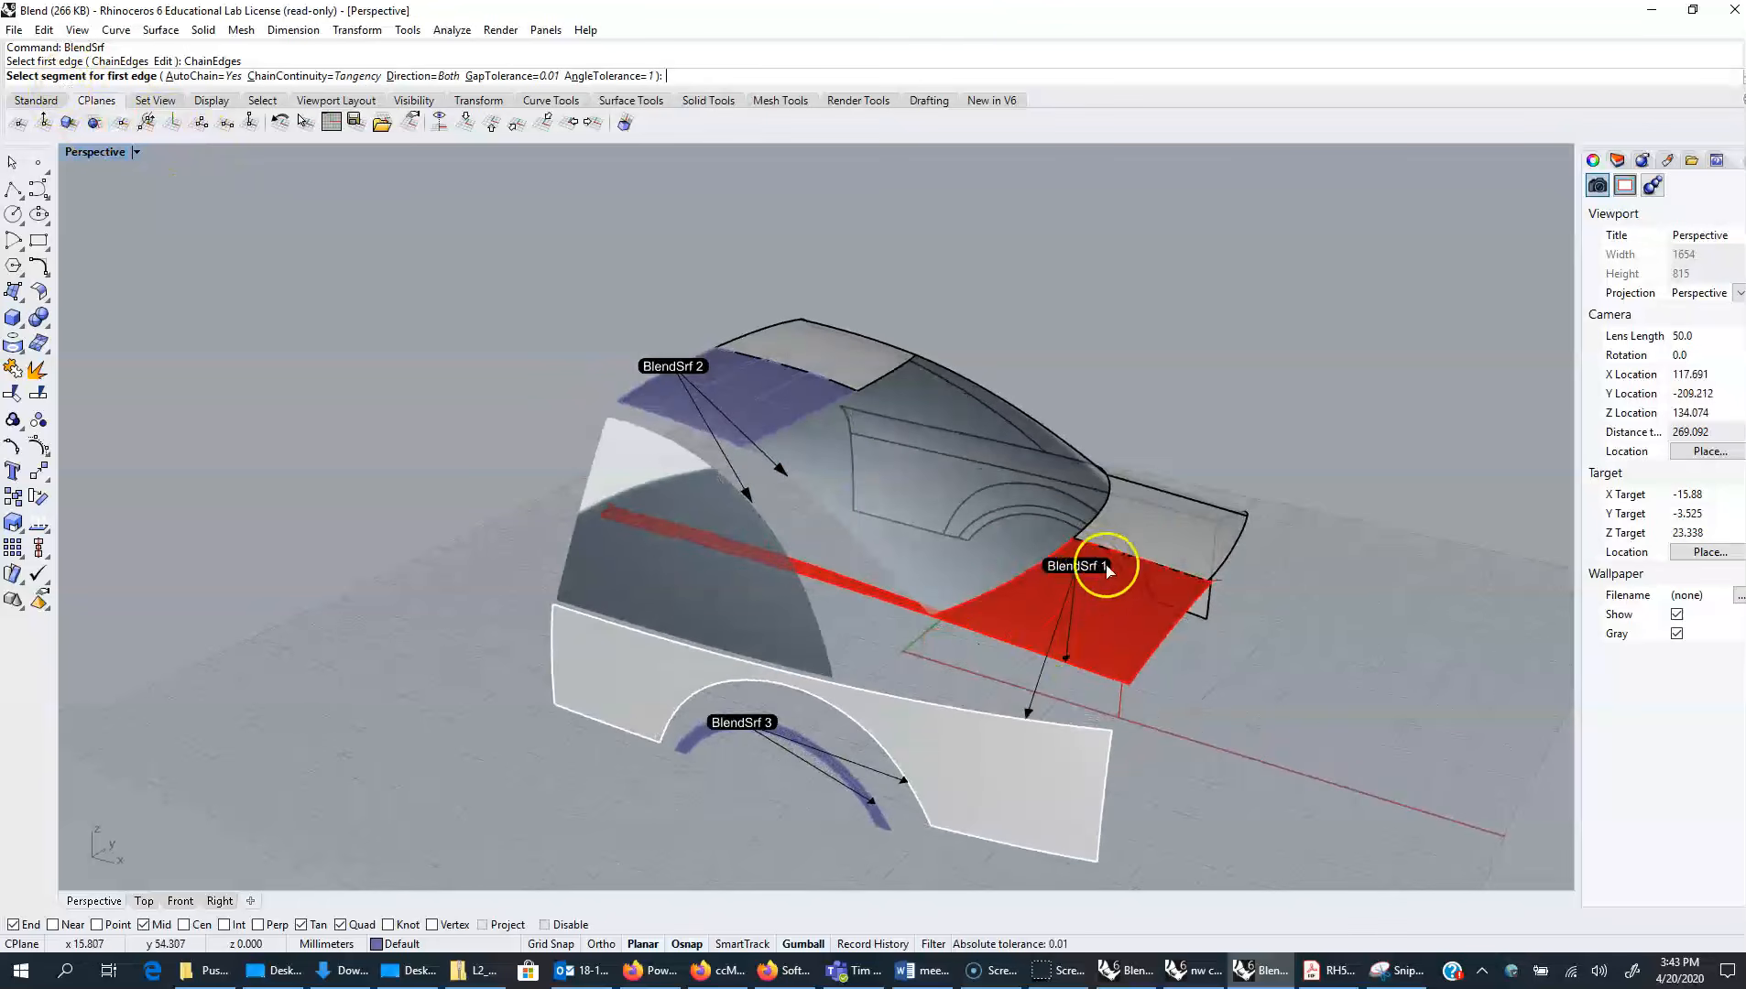
{"action": "scroll", "coordinate": [1064, 666], "scroll_direction": "up", "scroll_amount": 4}
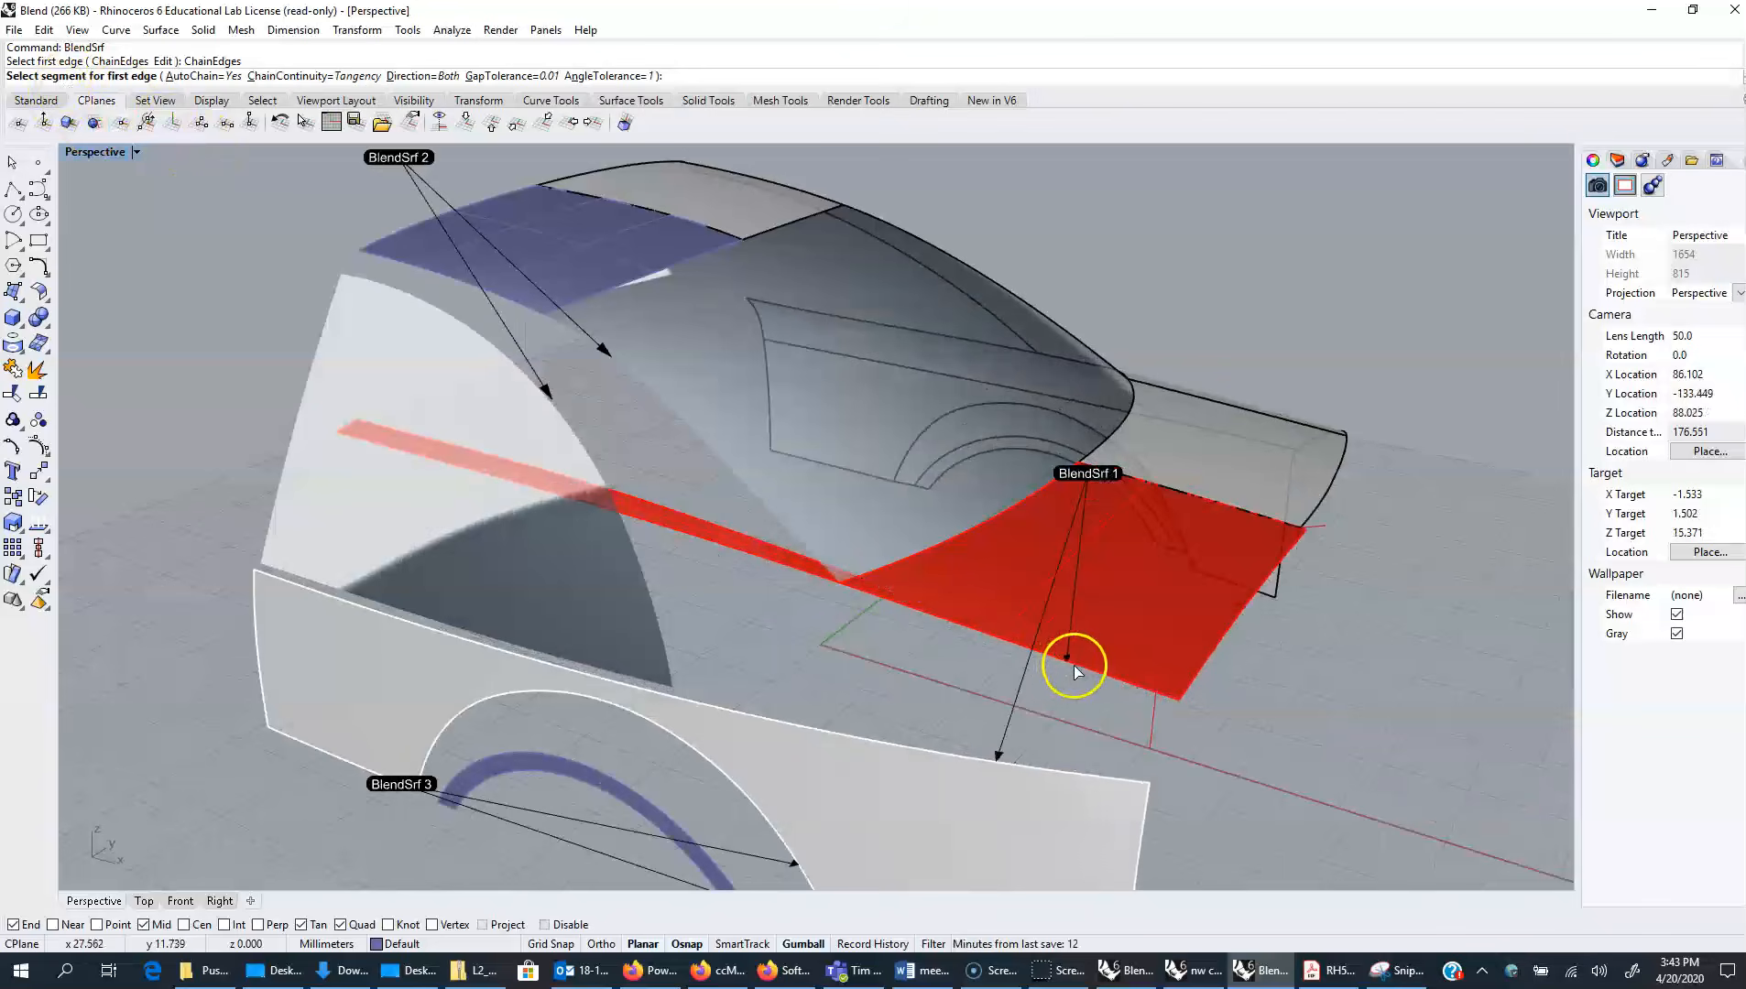
{"action": "left_click", "coordinate": [1082, 669]}
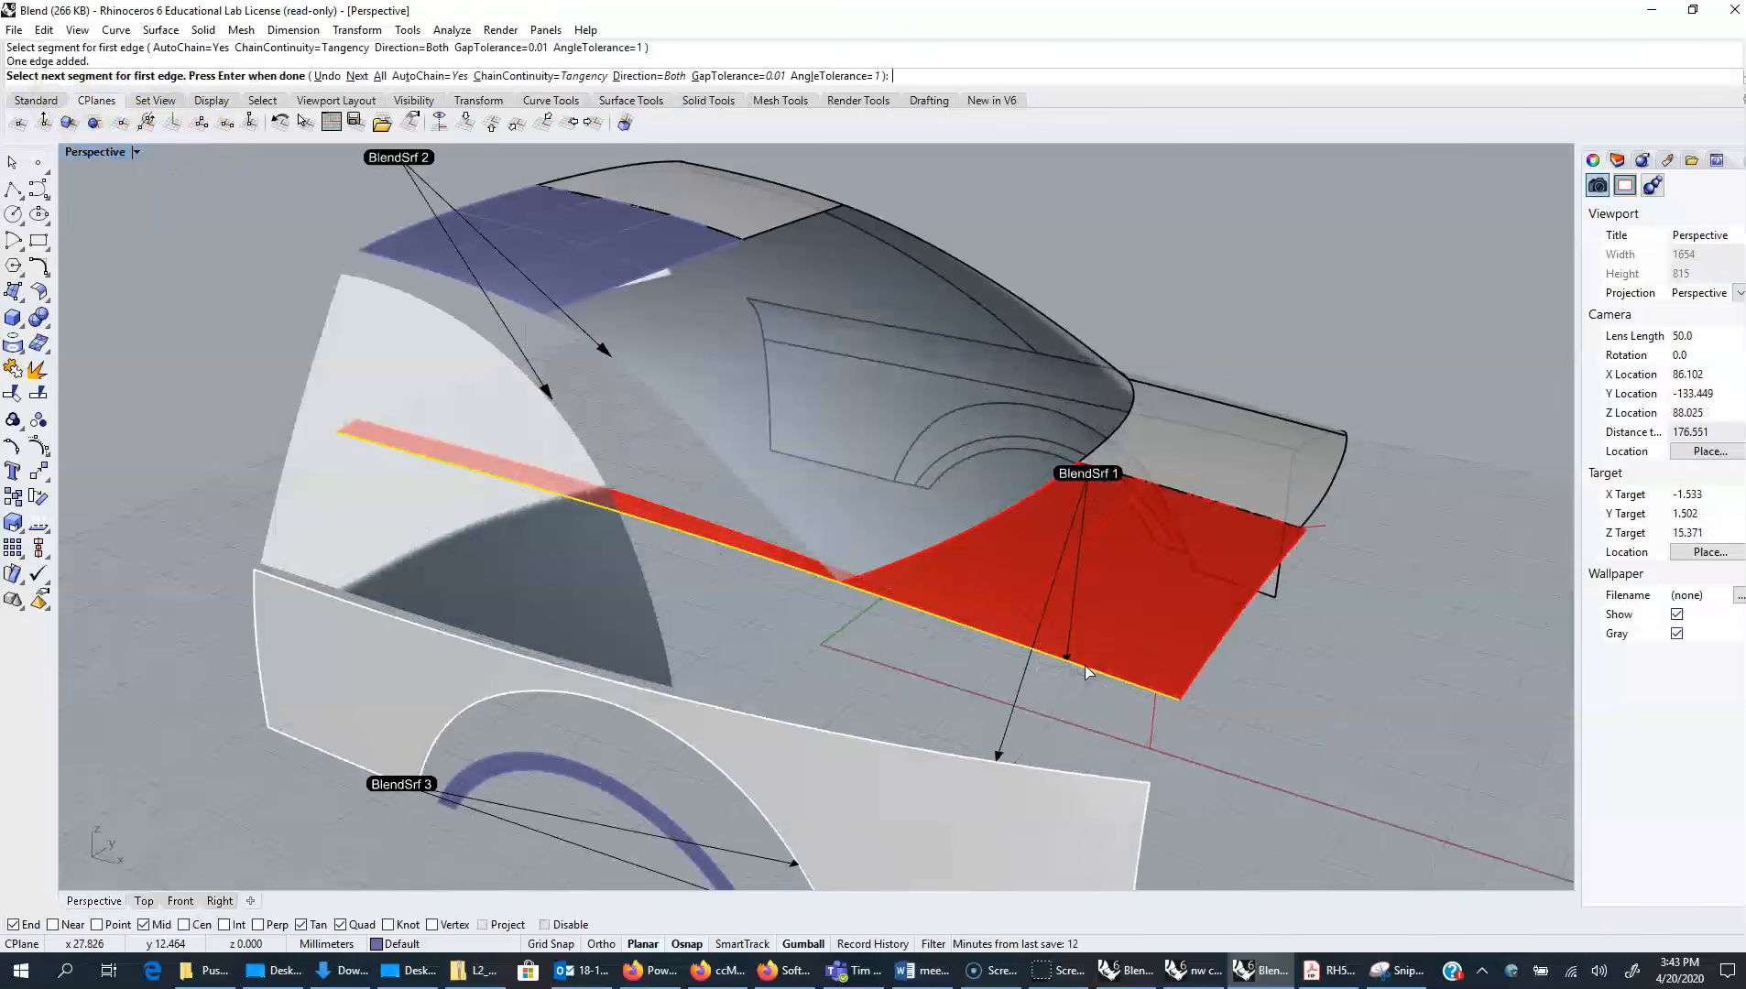
{"action": "left_click", "coordinate": [1060, 656]}
{"action": "key", "text": "Return"}
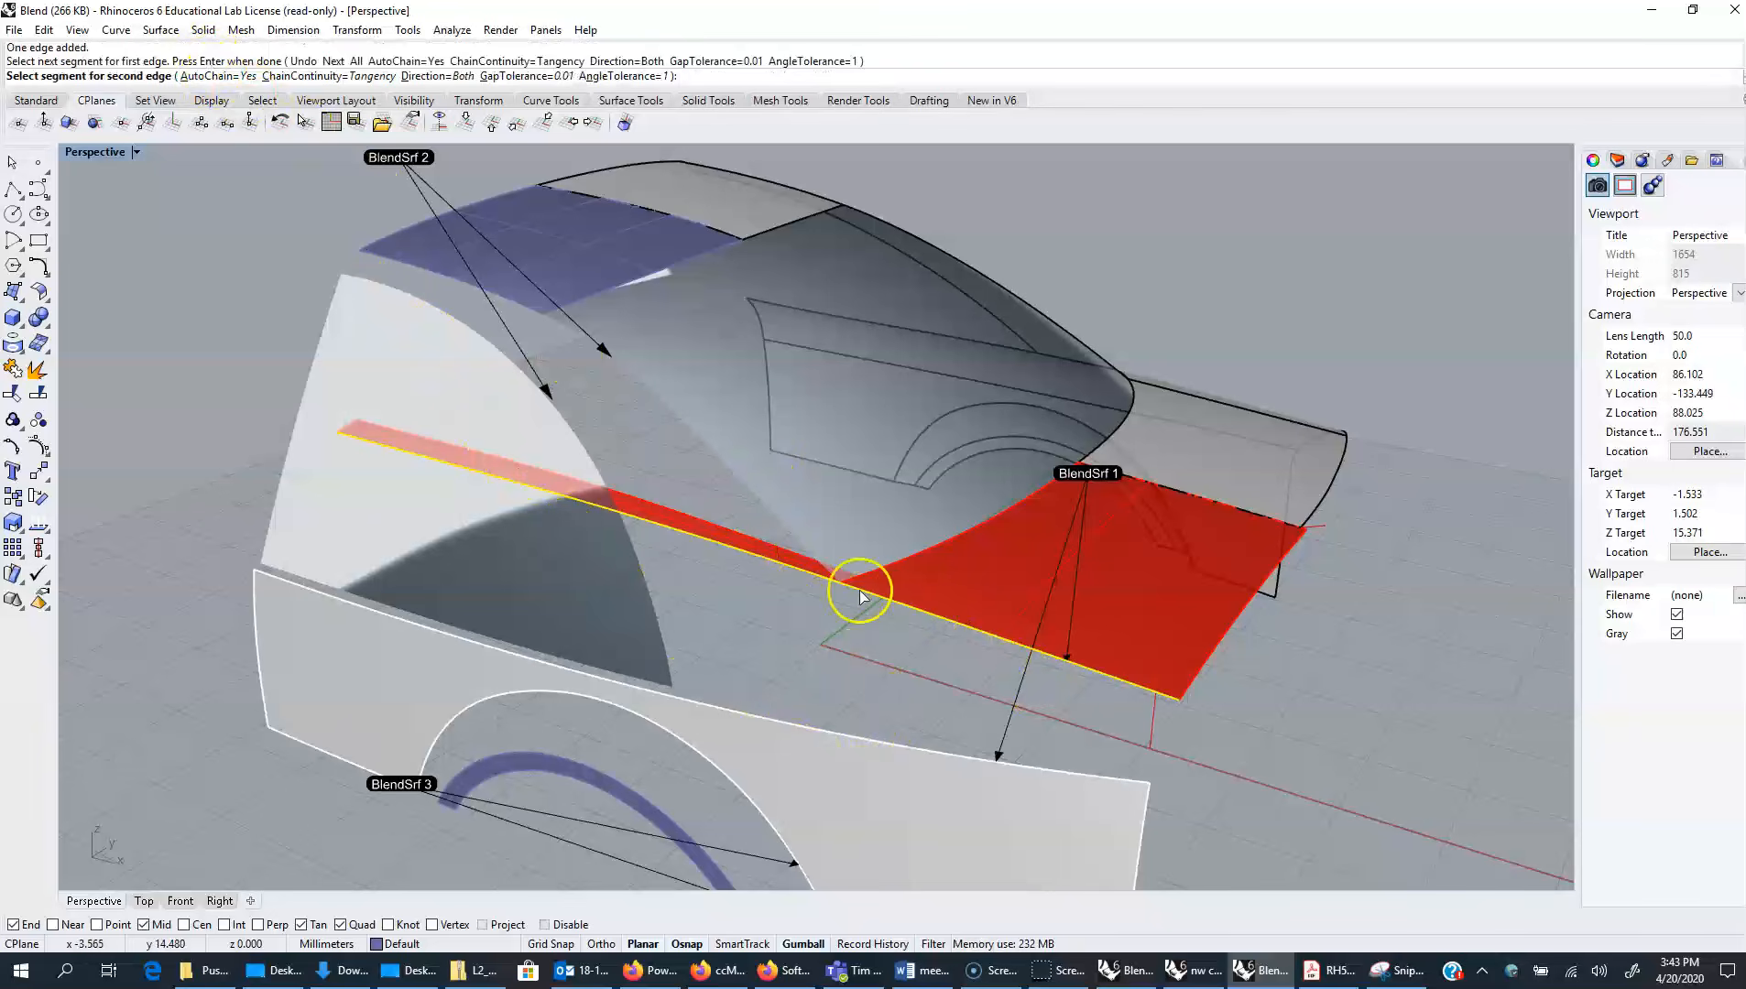
{"action": "left_click", "coordinate": [1110, 785]}
{"action": "key", "text": "Return"}
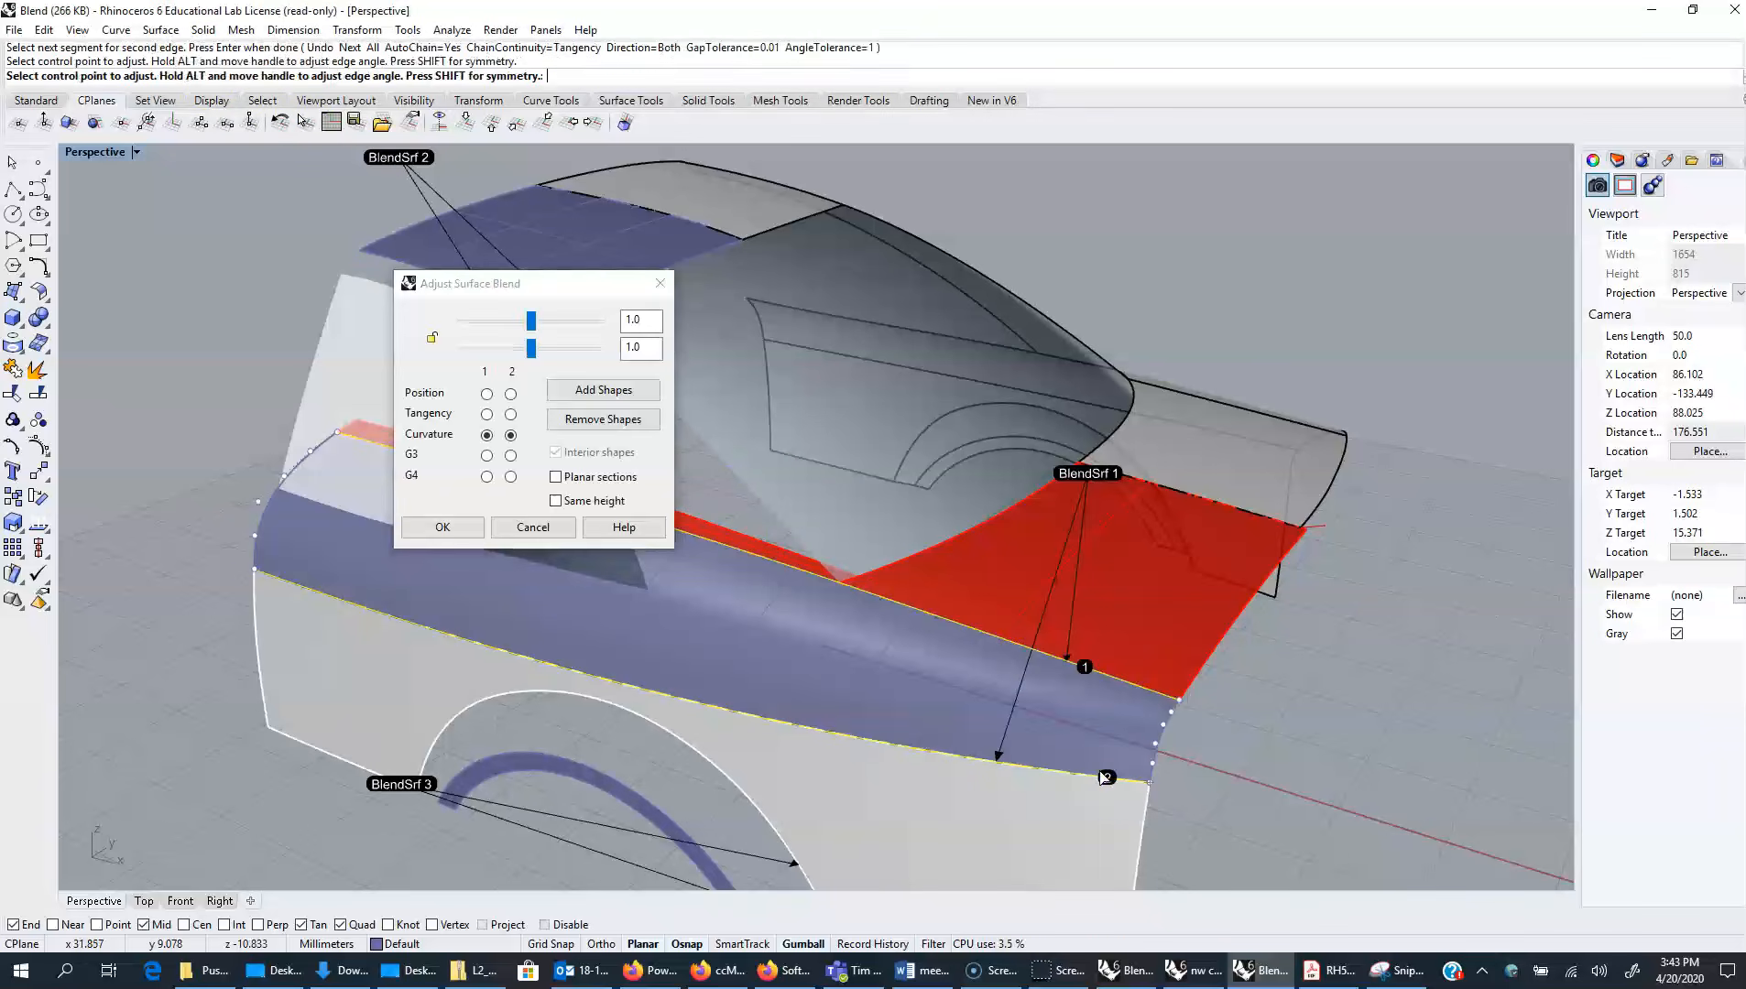
Reshape the blend's front end by pulling its hood-side control handle inward toward the fender
{"action": "right_click_drag", "start_coordinate": [1306, 880], "coordinate": [1079, 678]}
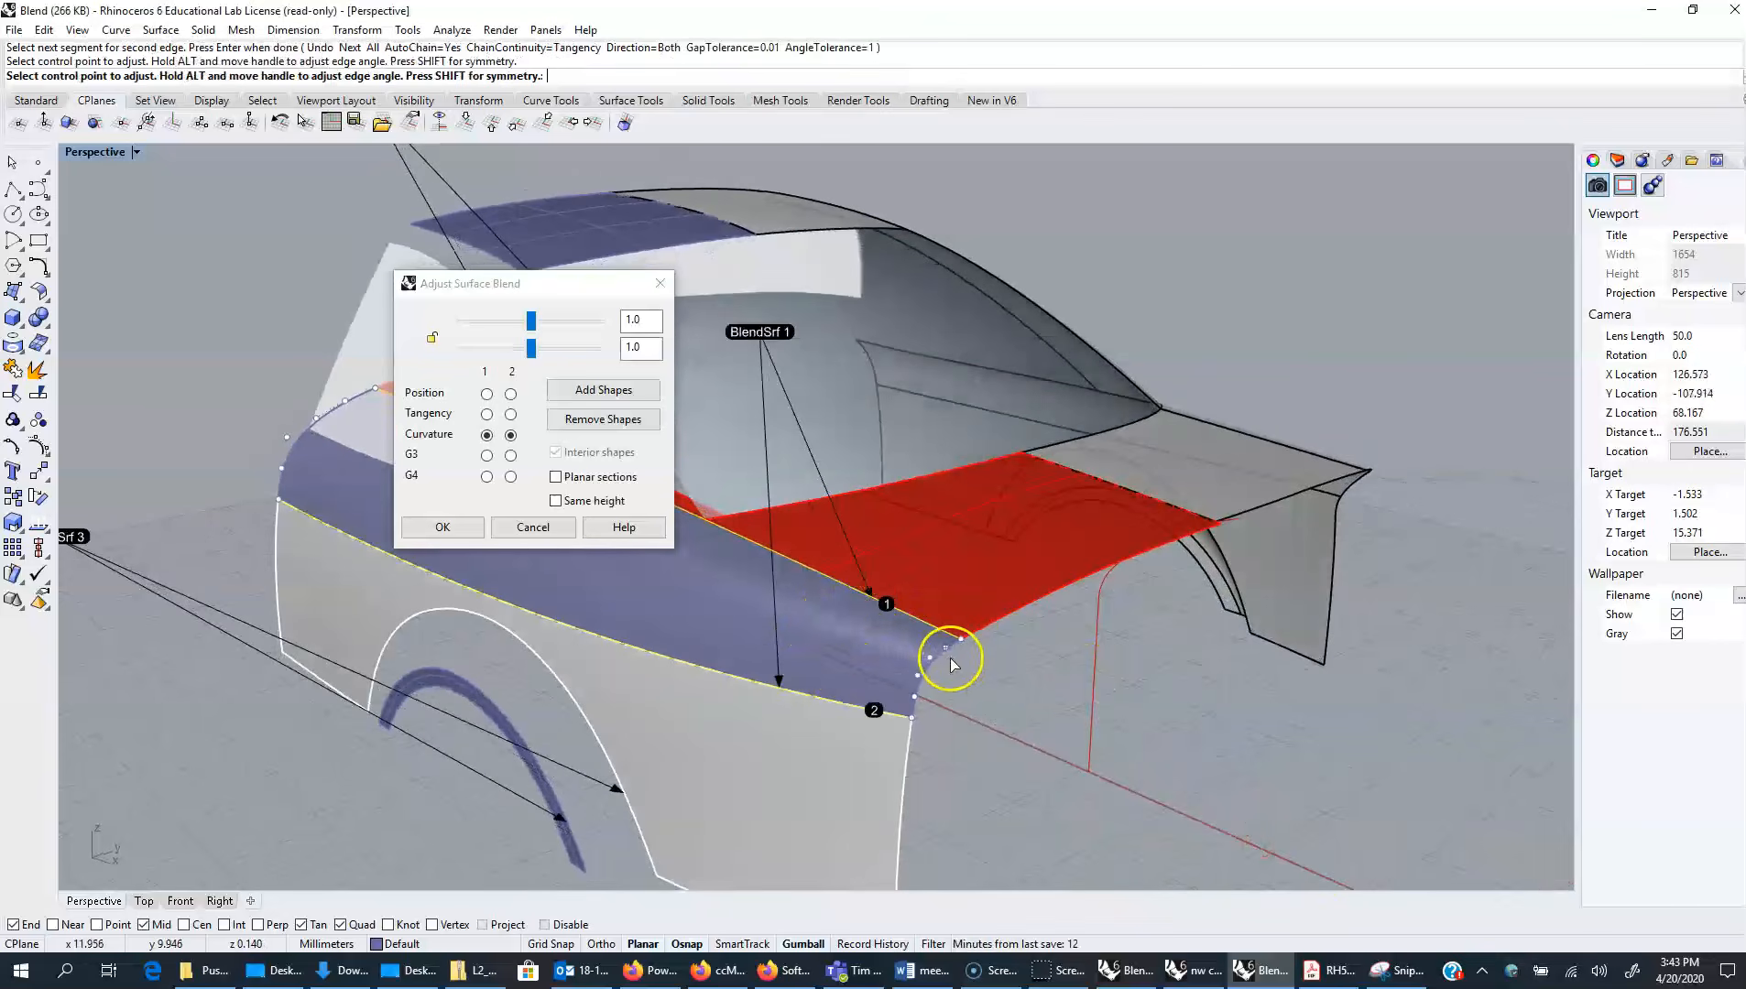
{"action": "scroll", "coordinate": [941, 643], "scroll_direction": "up", "scroll_amount": 4}
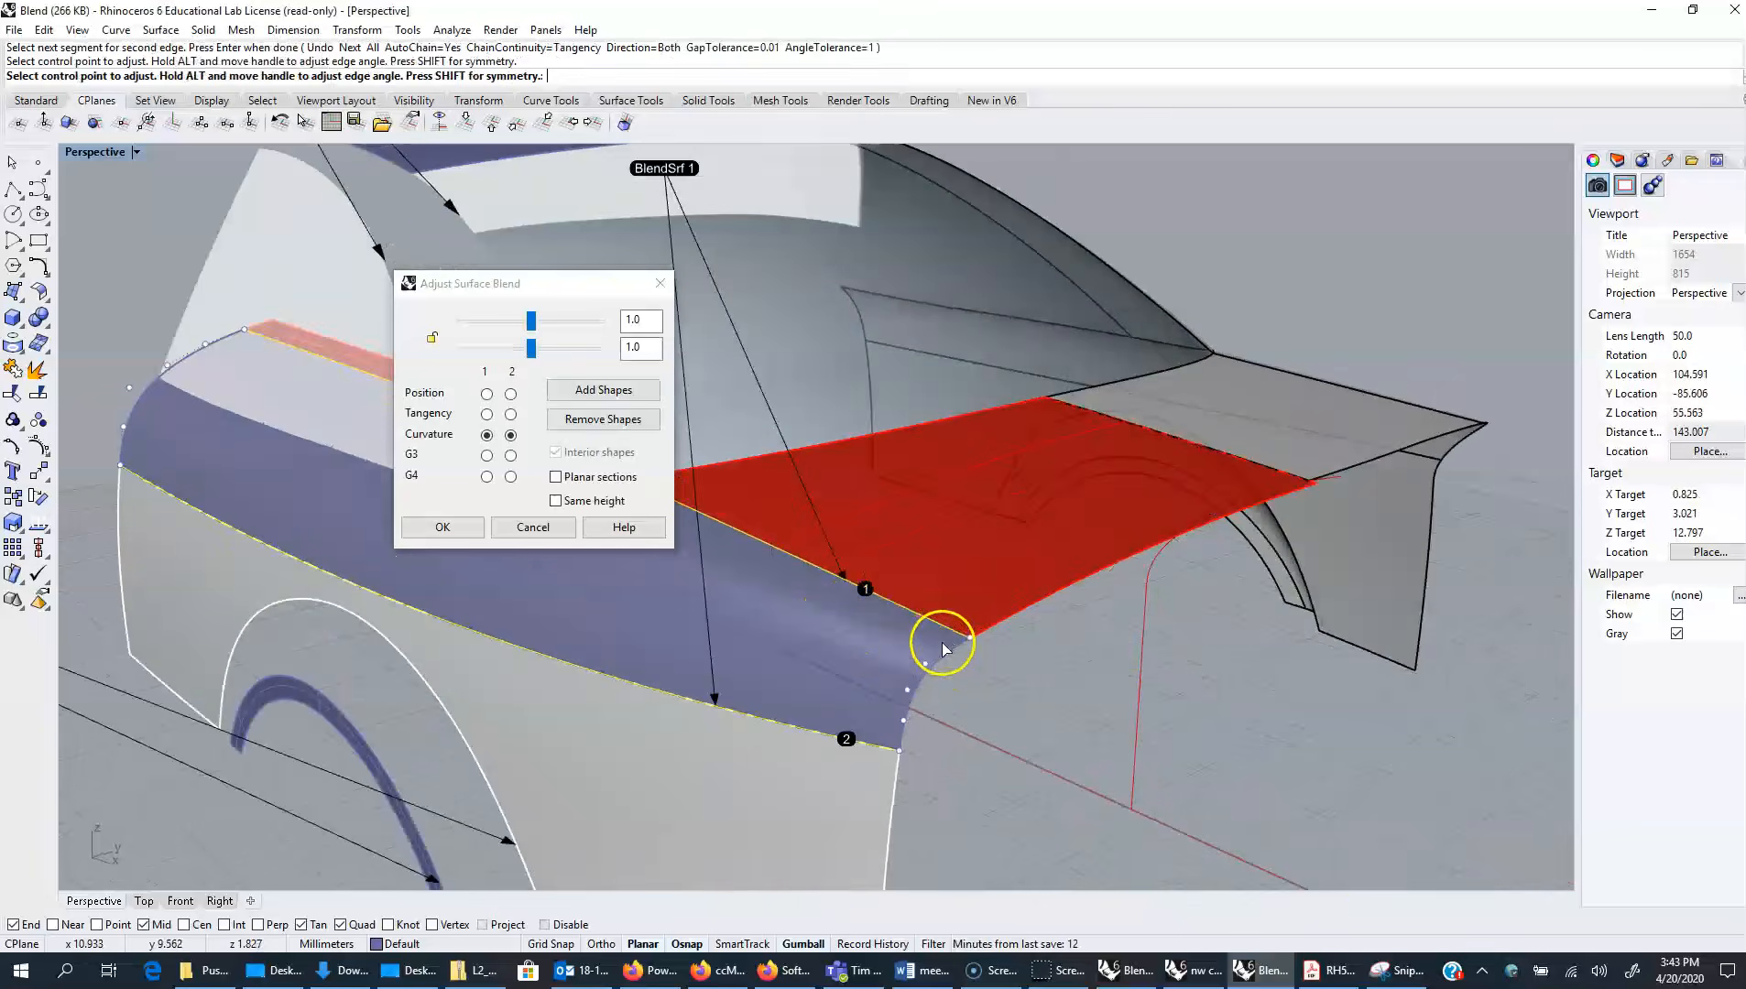
{"action": "left_click_drag", "start_coordinate": [917, 675], "coordinate": [951, 655]}
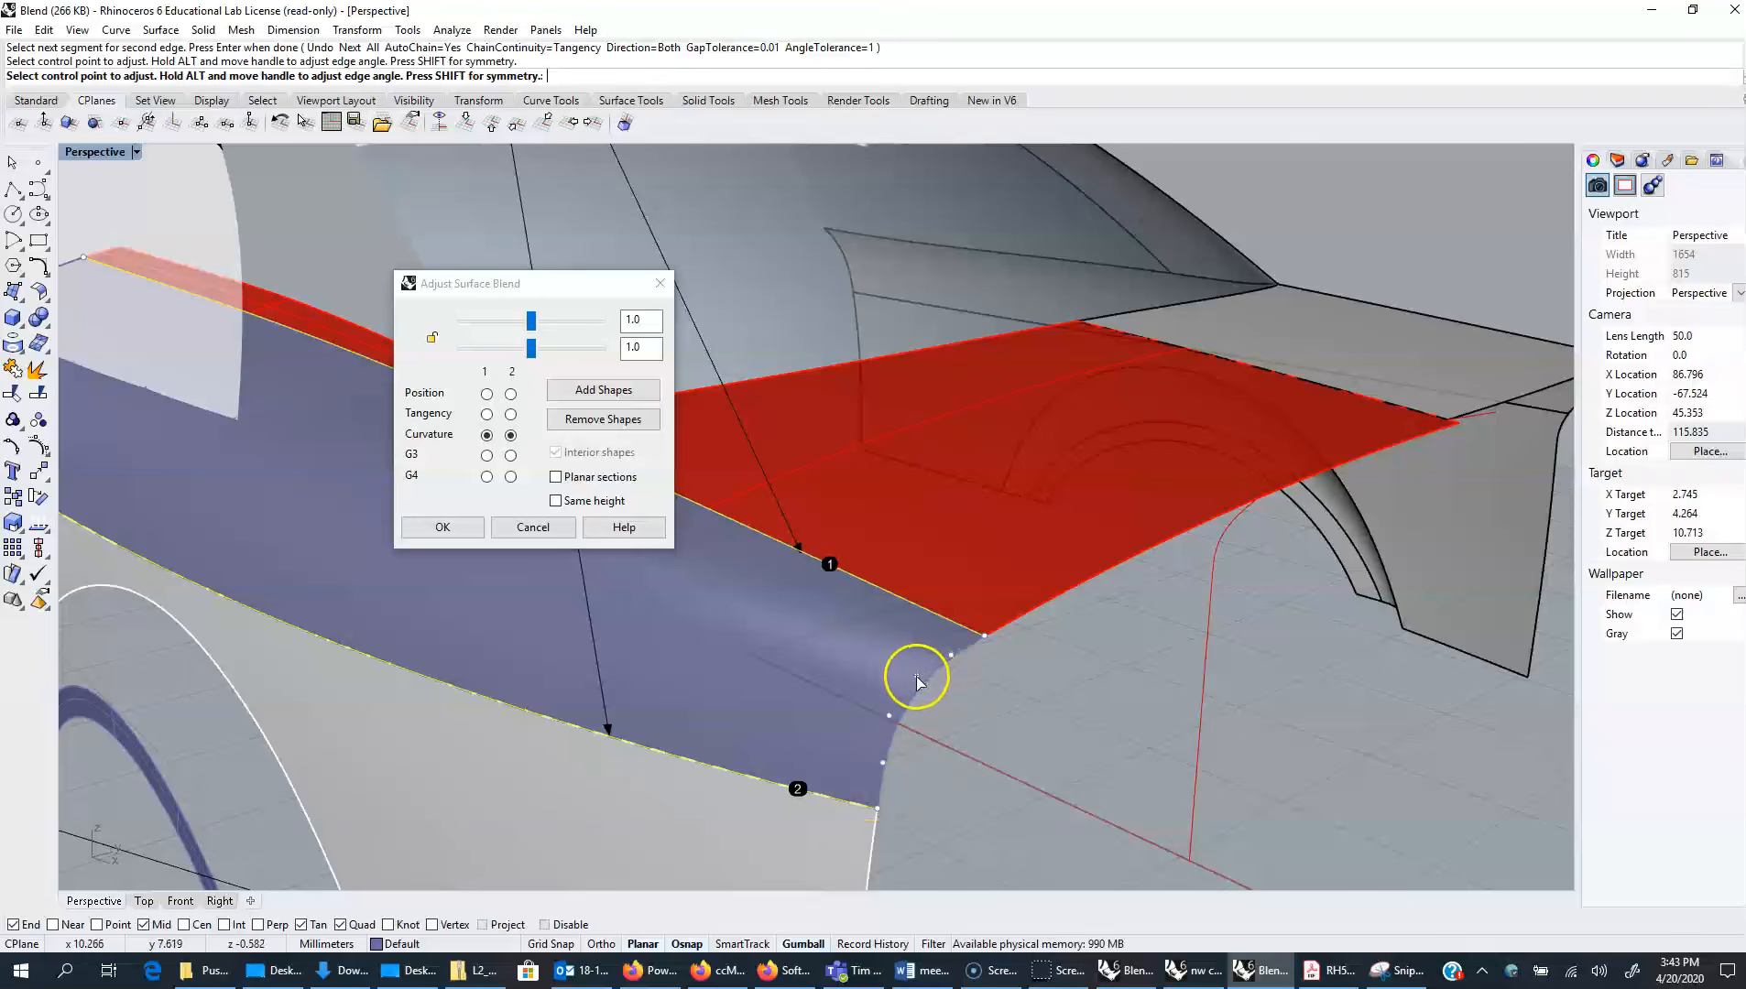
{"action": "left_click", "coordinate": [918, 676]}
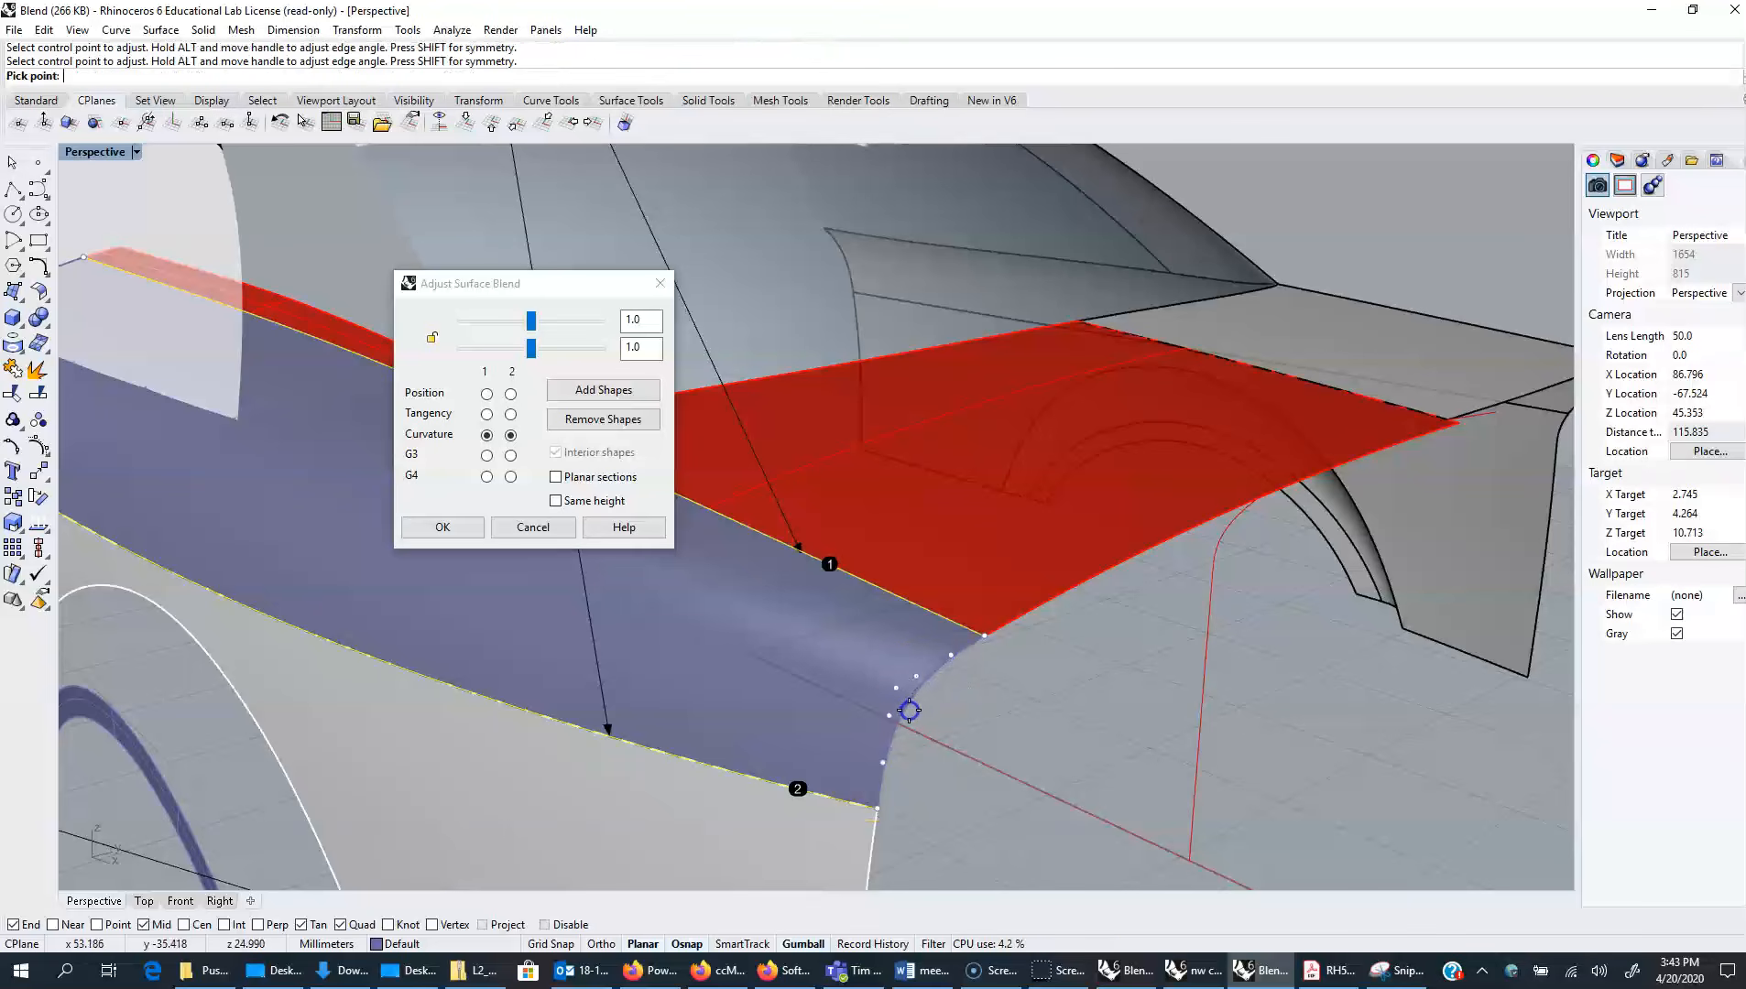
{"action": "left_click", "coordinate": [877, 714]}
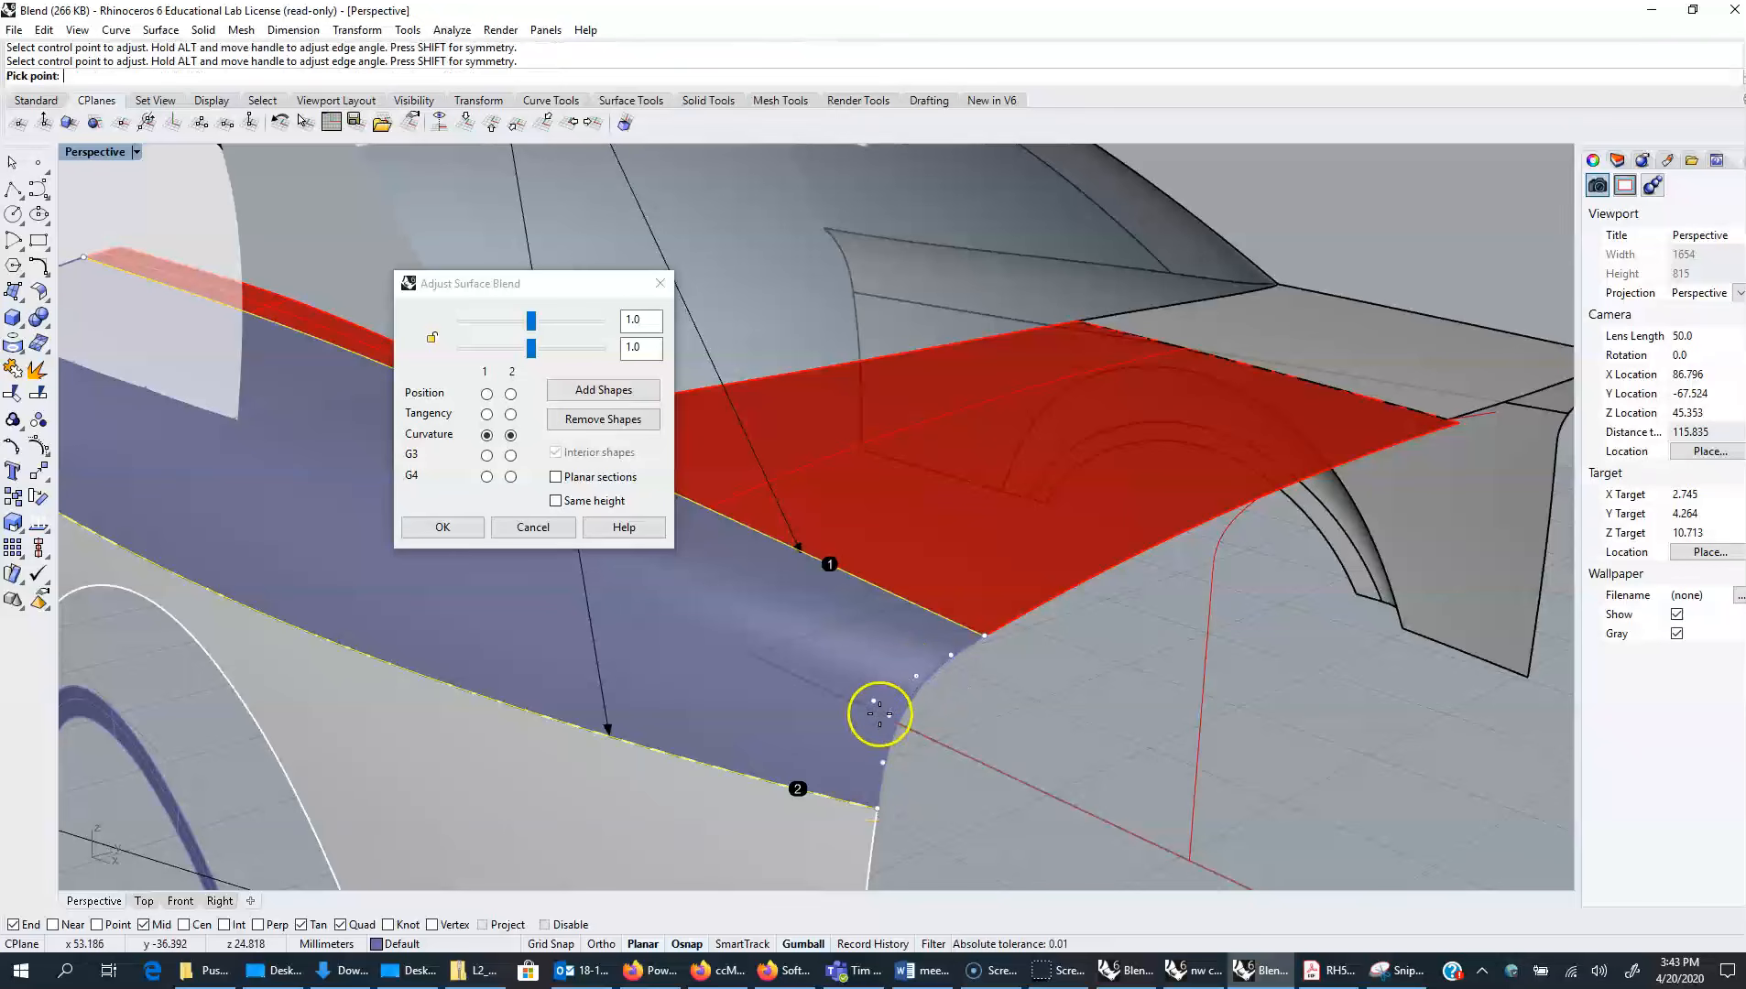
{"action": "left_click", "coordinate": [883, 711]}
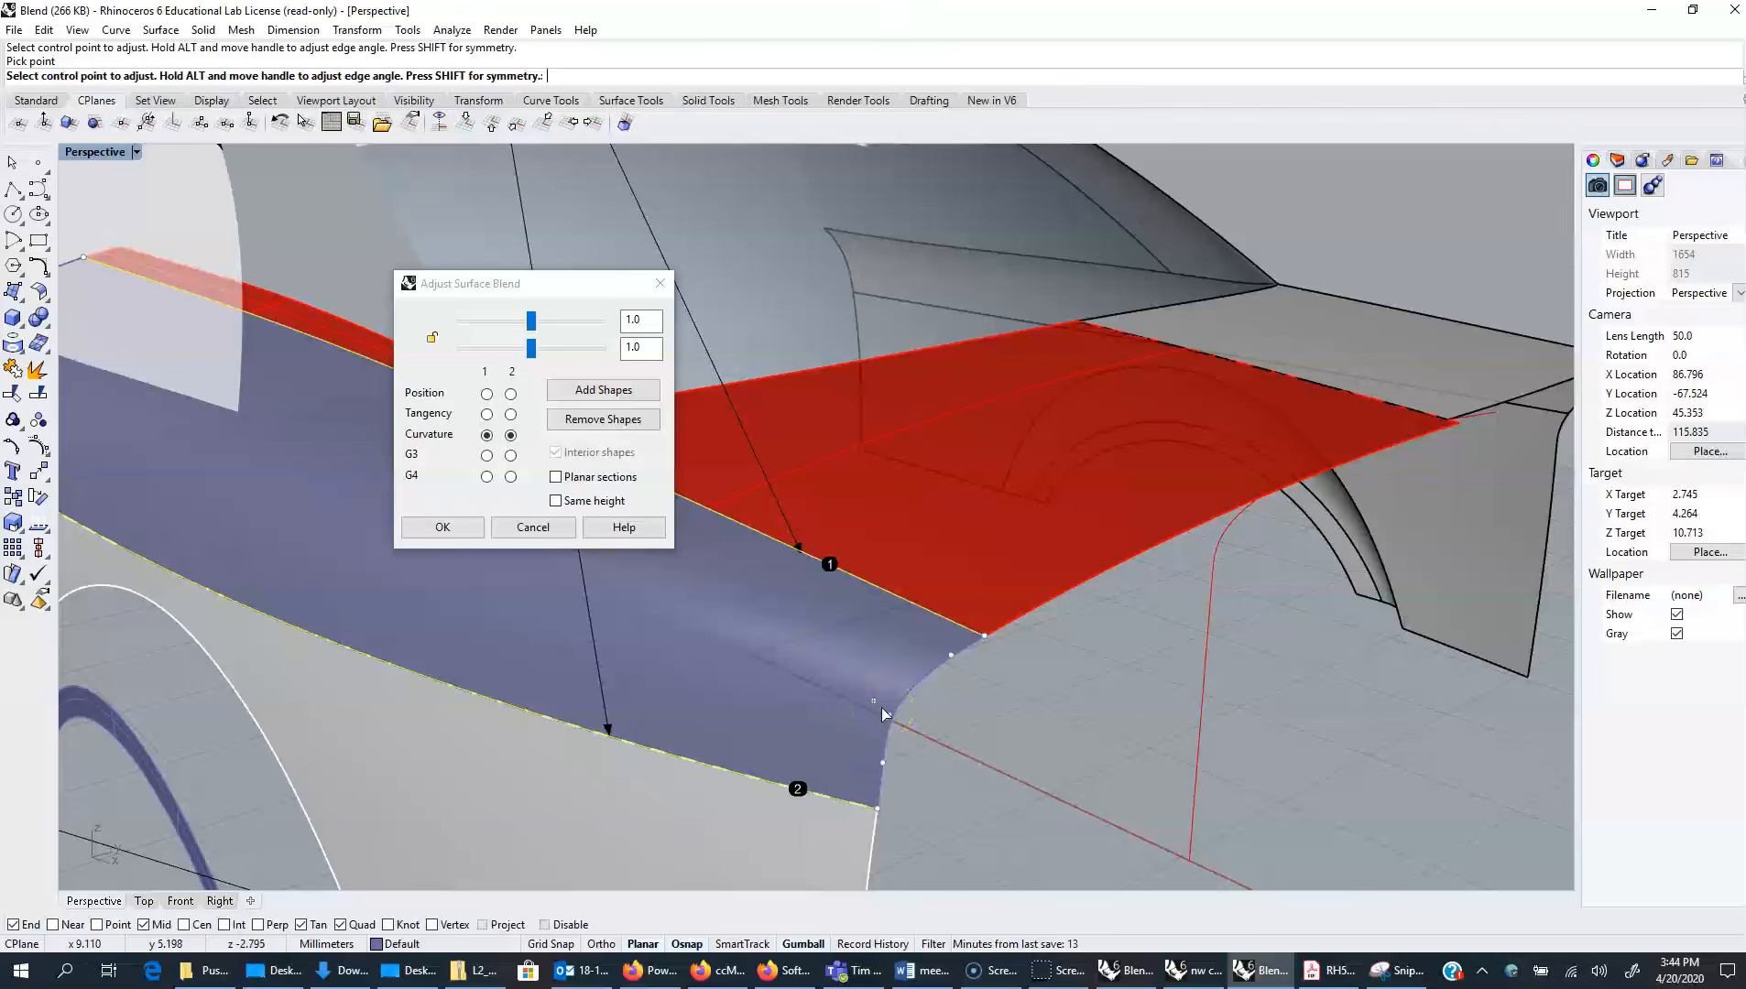
Move the front-end handles back outward symmetrically and swing the hood-side handle outward to adjust the edge angle
{"action": "left_click", "coordinate": [870, 696]}
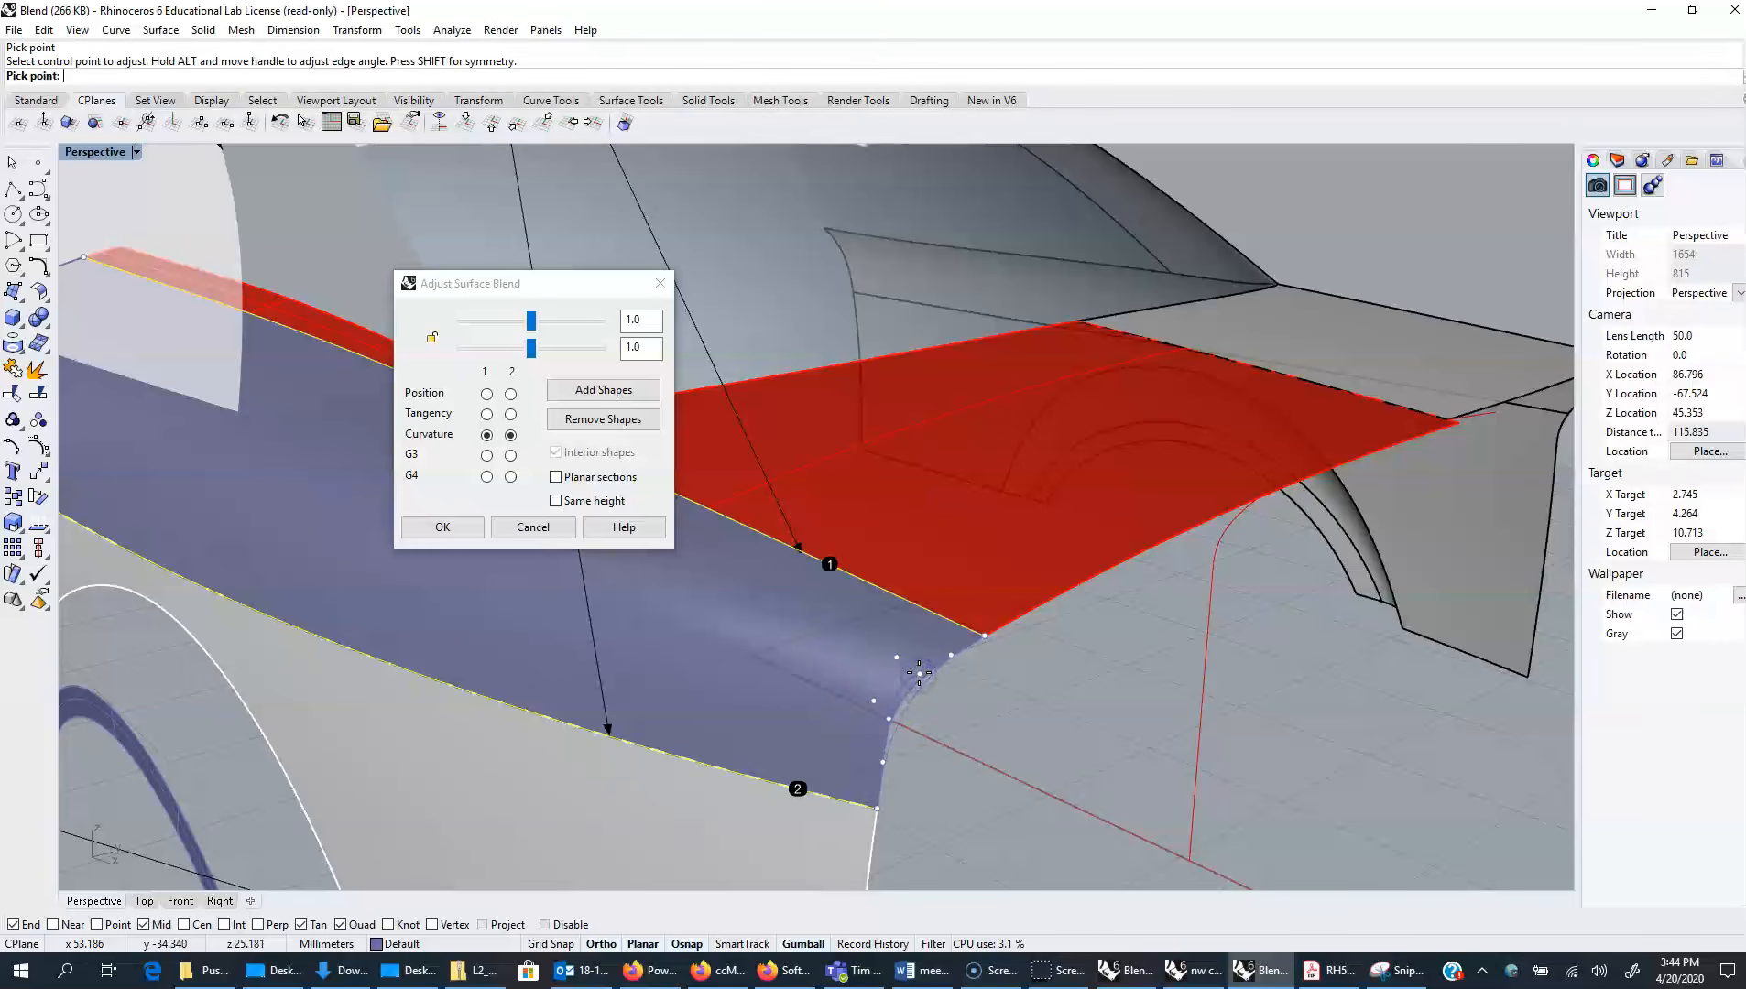
{"action": "left_click", "coordinate": [919, 673]}
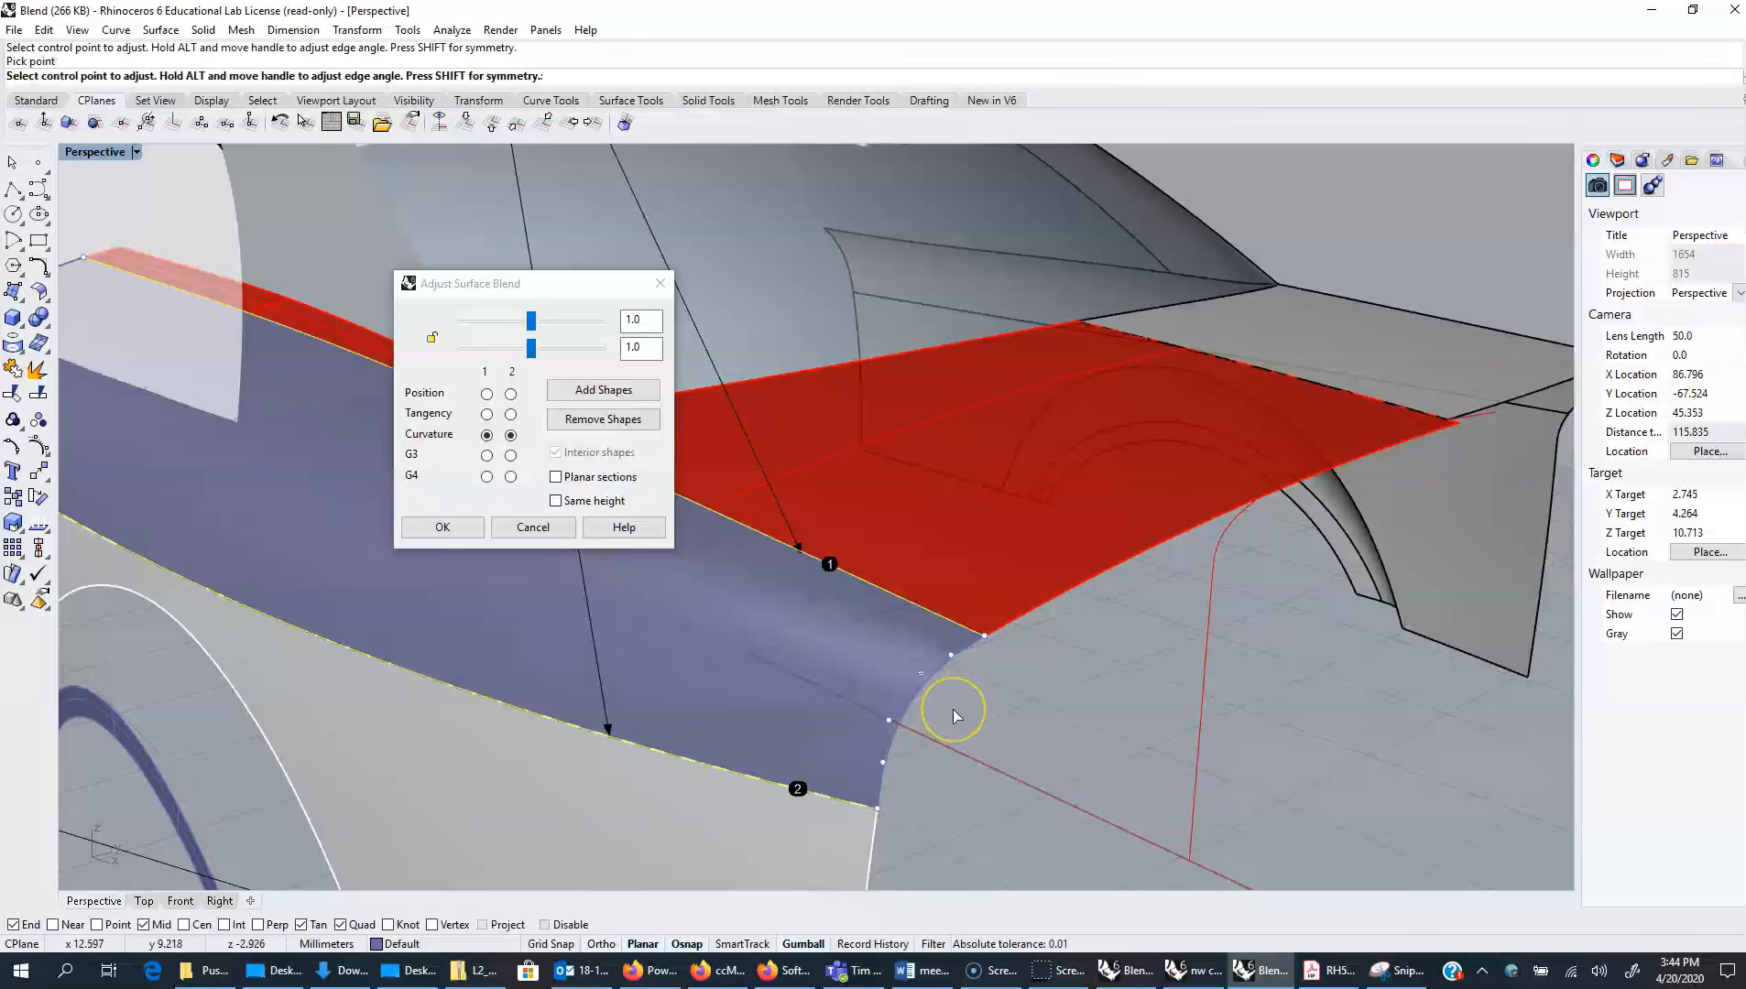
{"action": "left_click", "coordinate": [918, 672]}
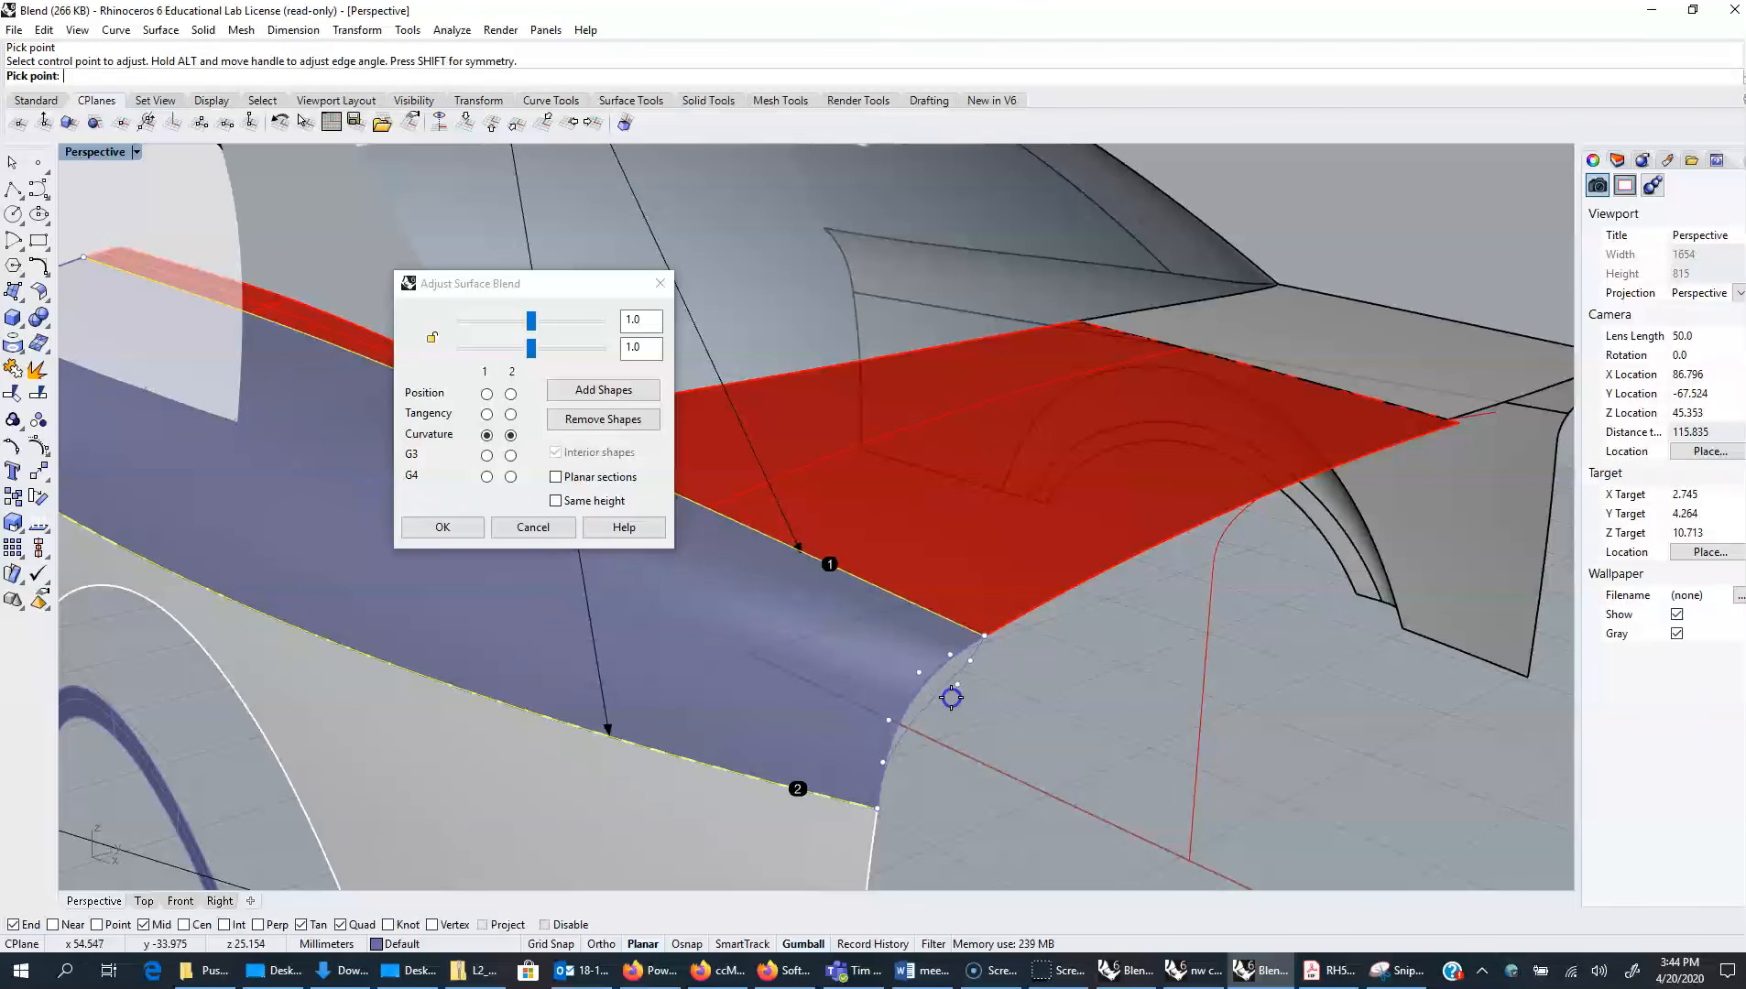
{"action": "left_click", "coordinate": [953, 700]}
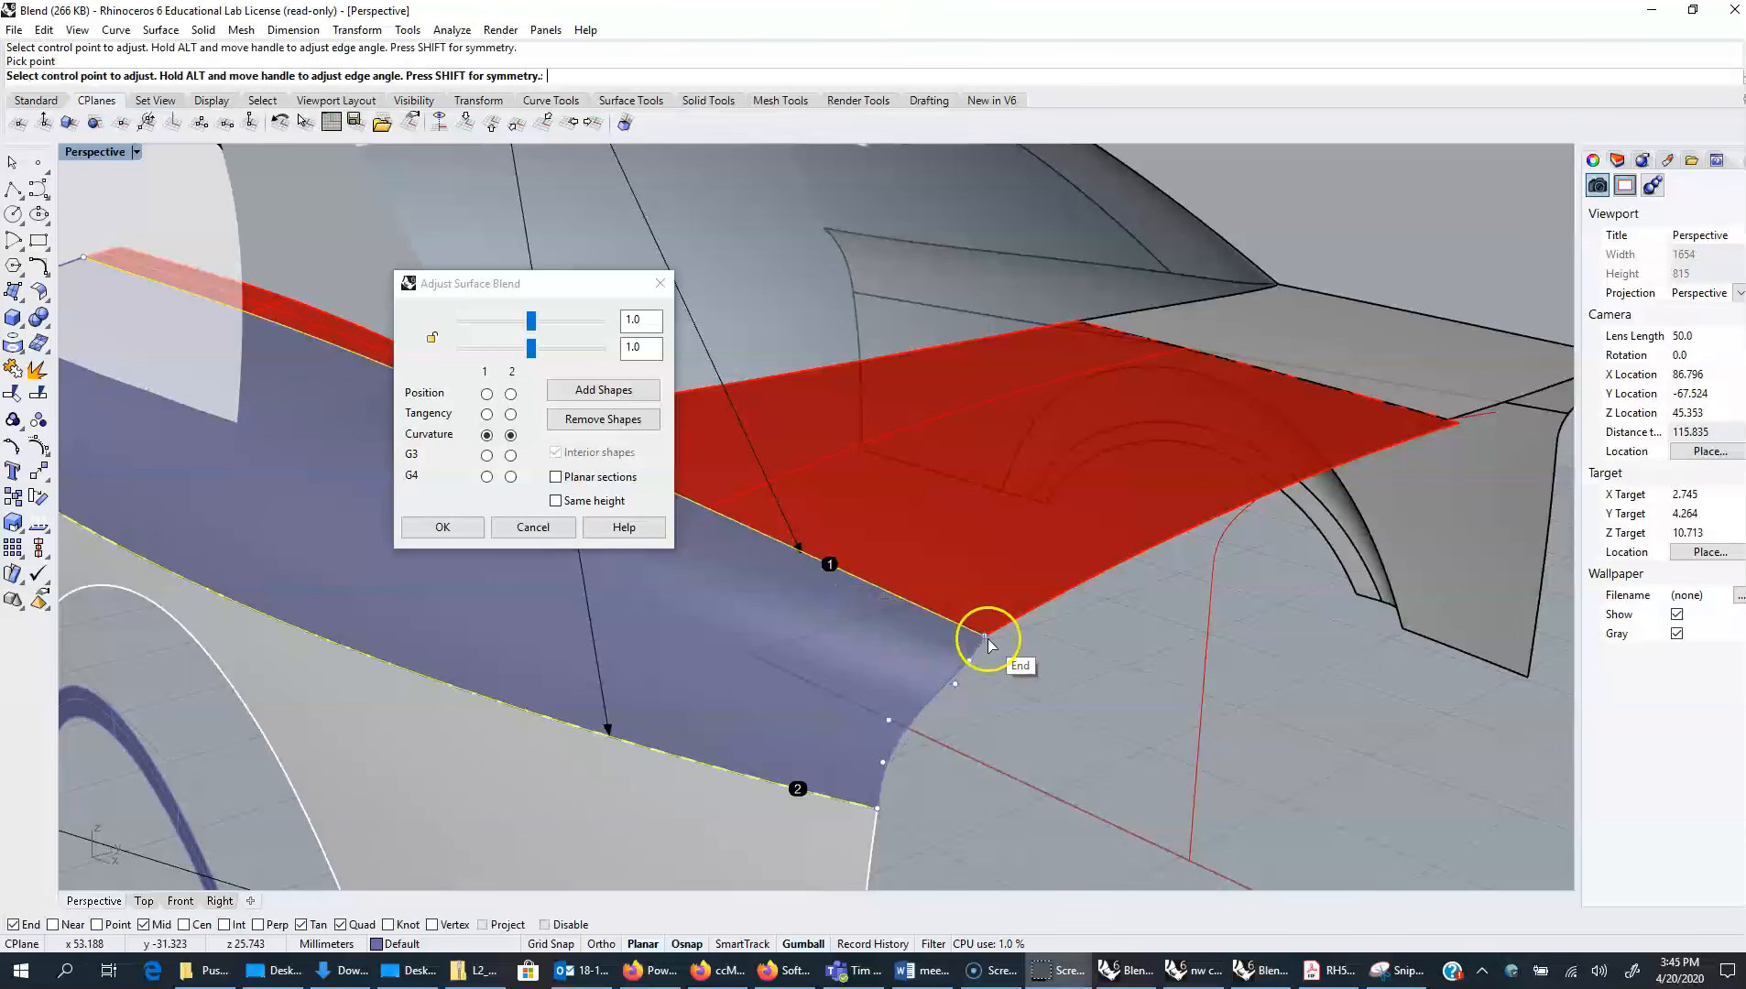
Slide the blend's front end point back along the hood edge and return it to the hood's corner
{"action": "scroll", "coordinate": [988, 636], "scroll_direction": "up", "scroll_amount": 4}
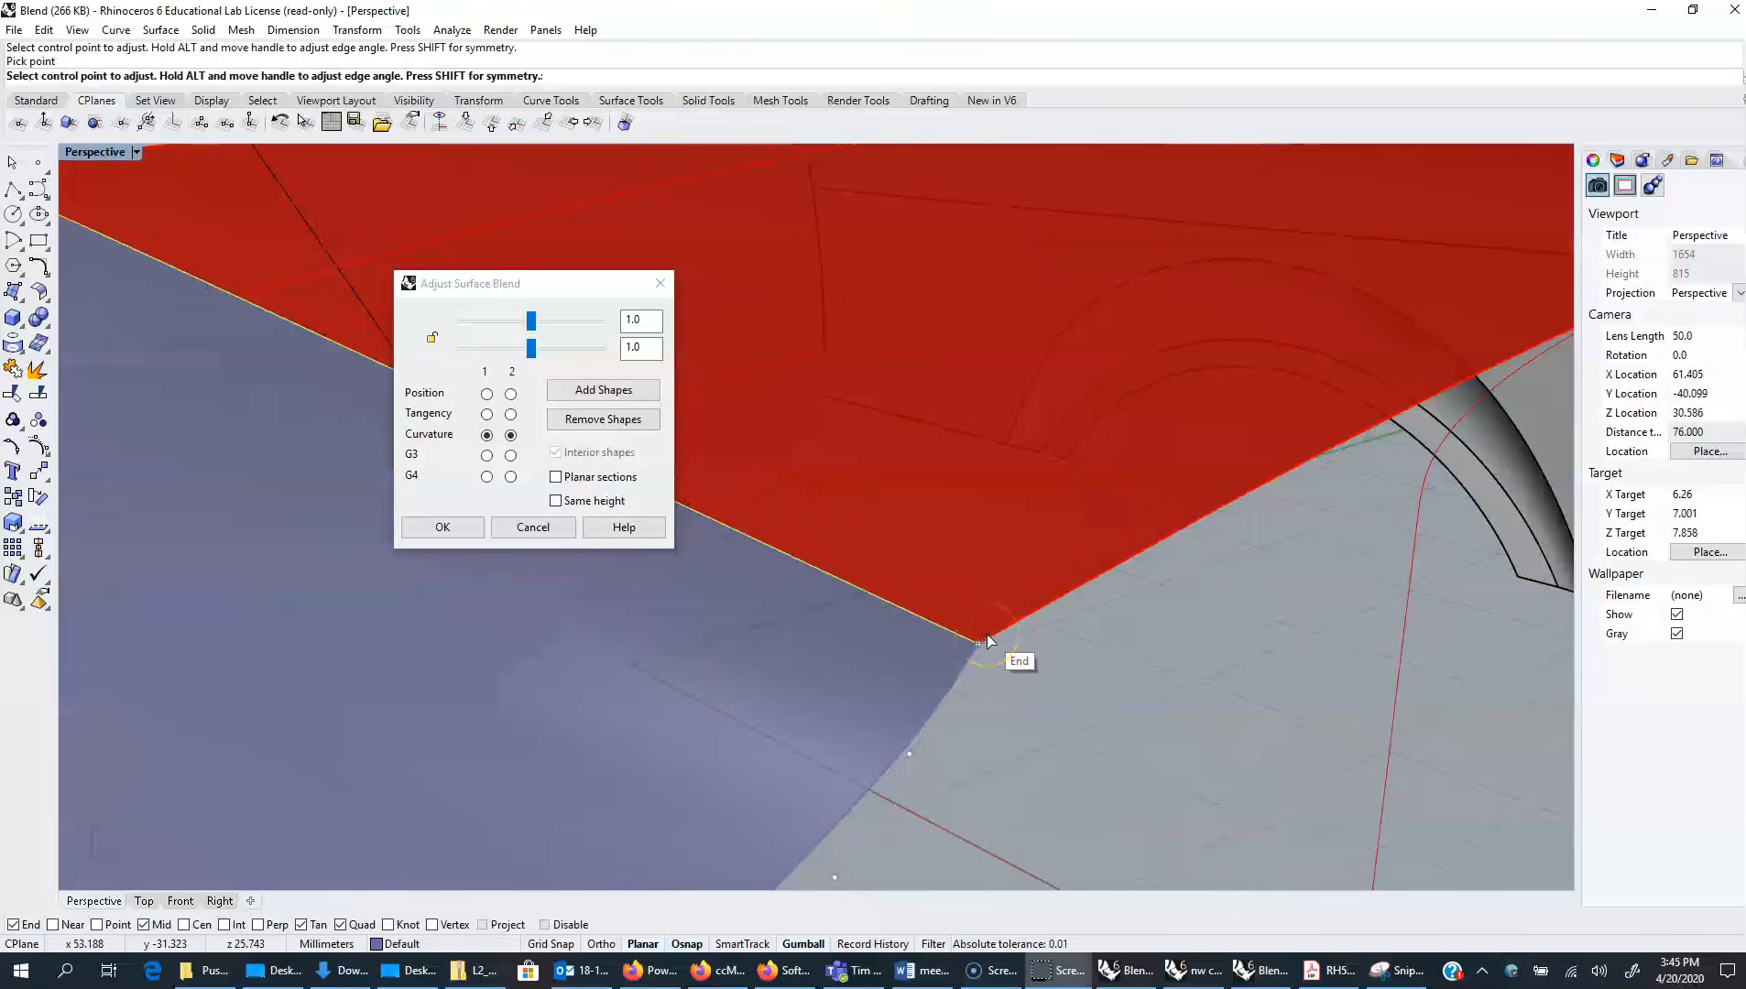
{"action": "left_click", "coordinate": [979, 646]}
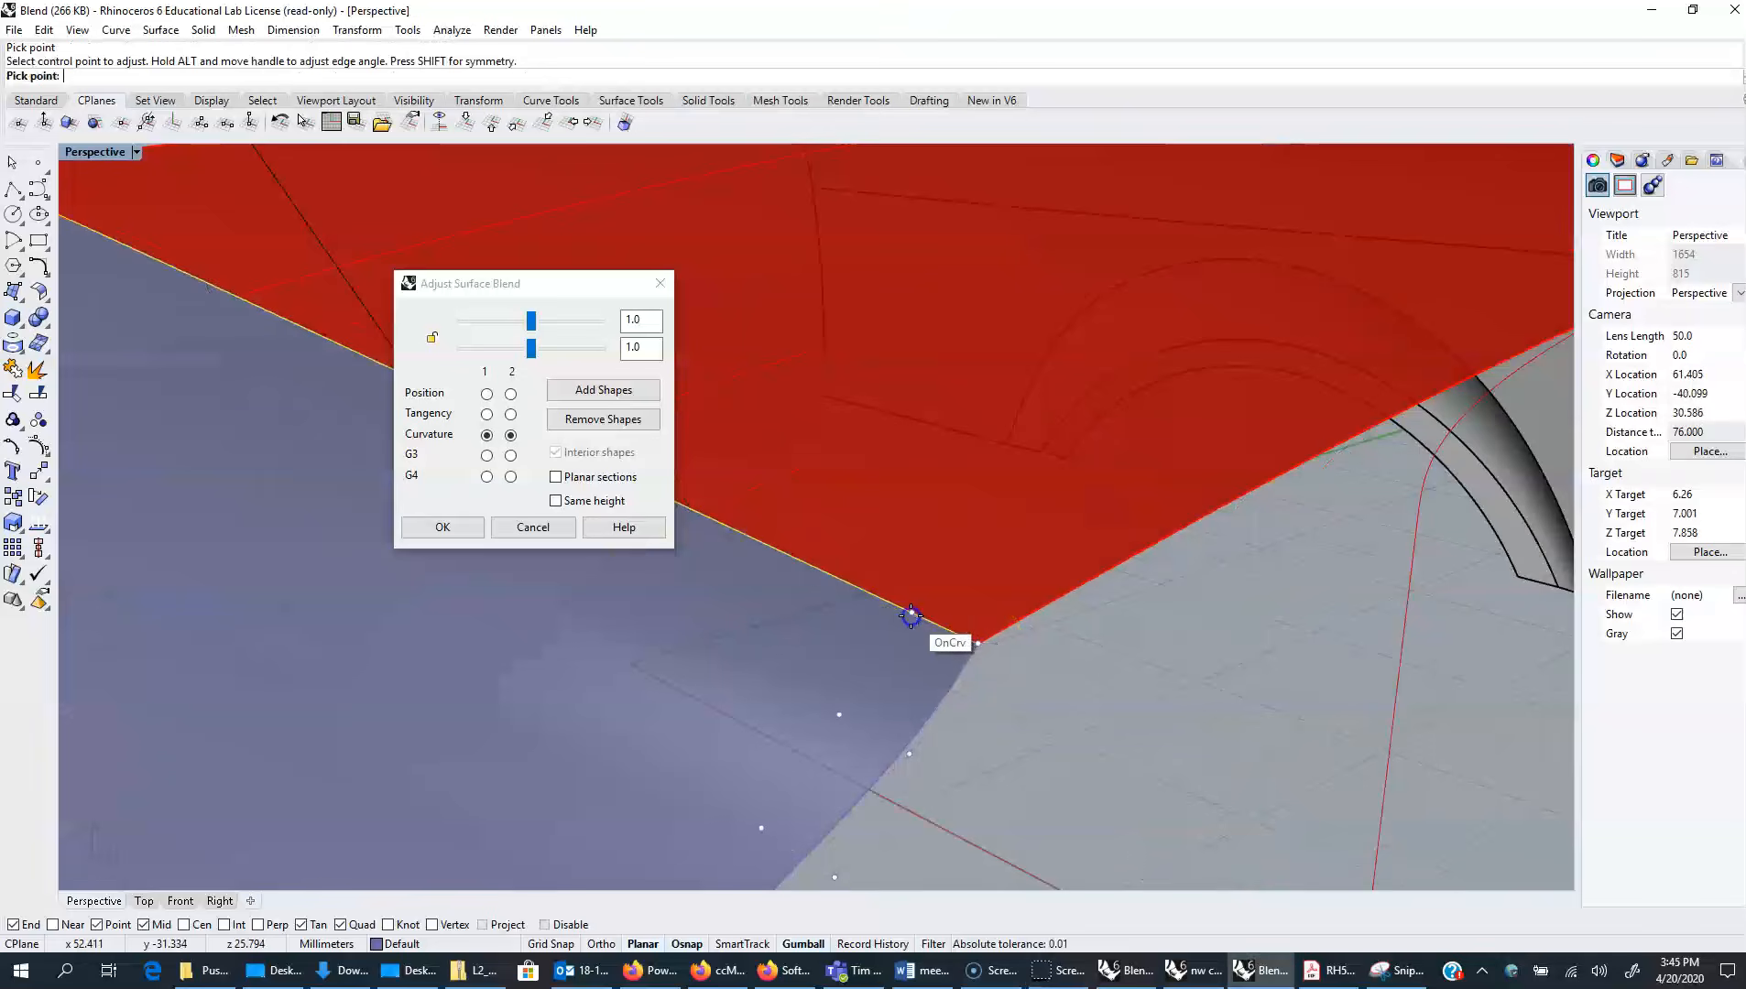
{"action": "left_click", "coordinate": [908, 608]}
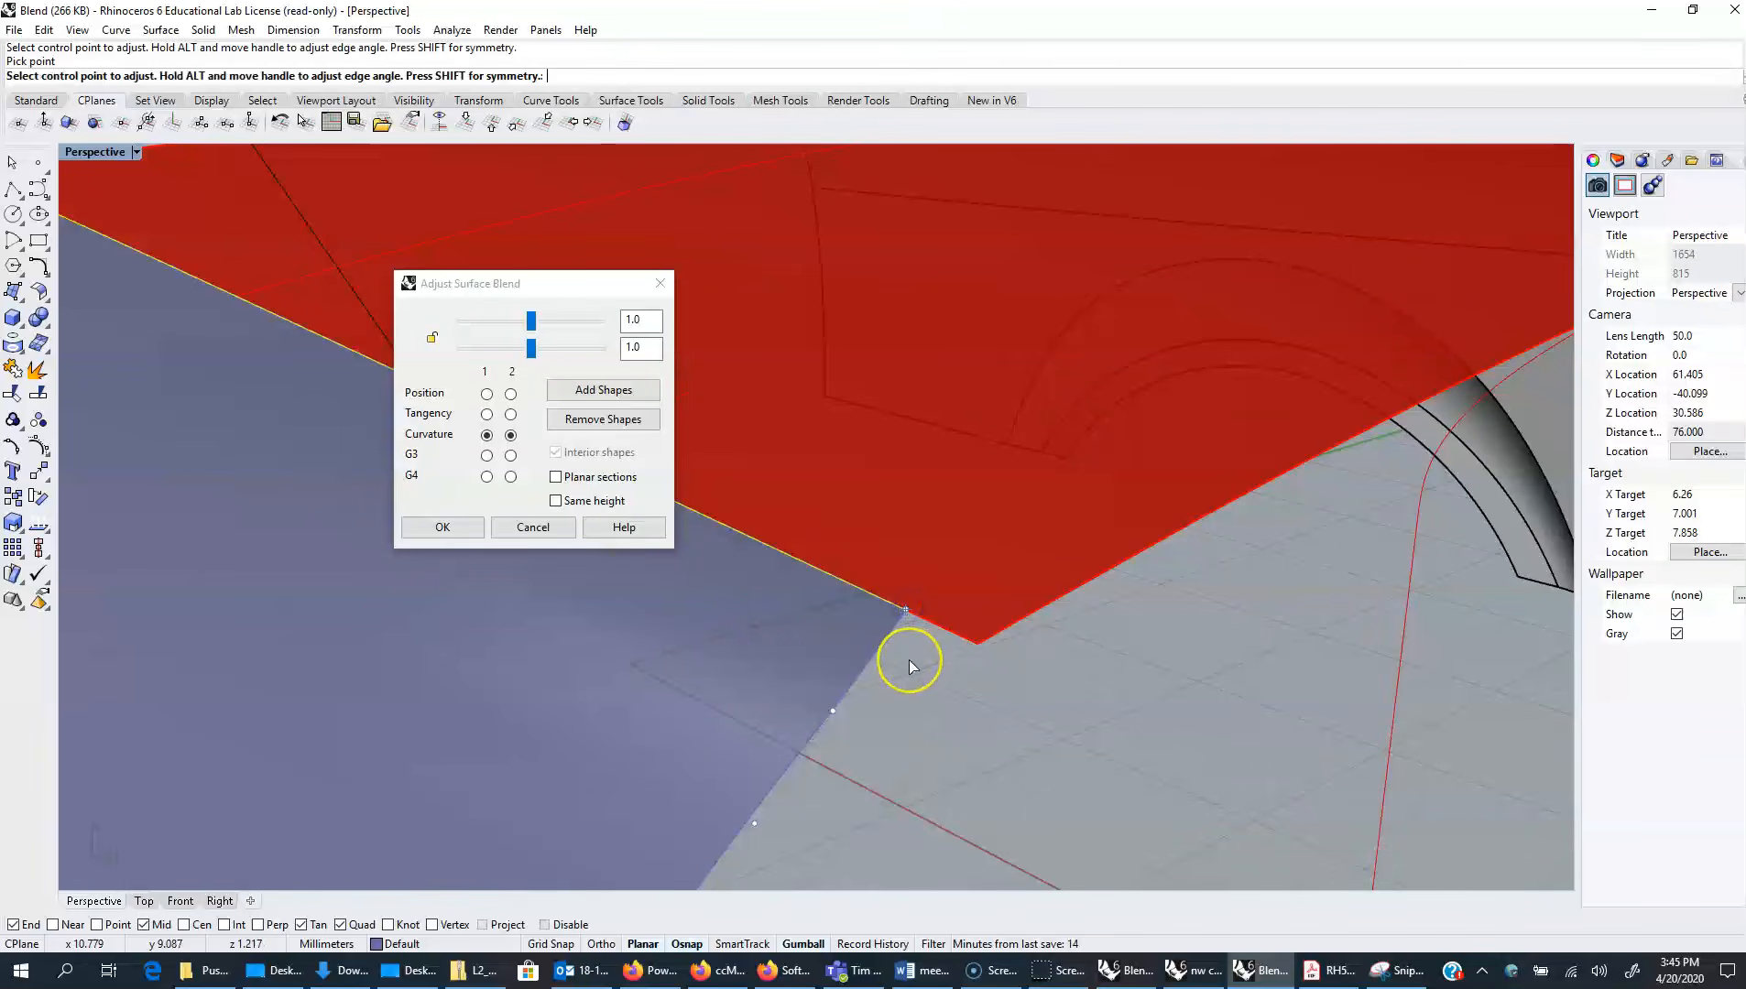
{"action": "left_click", "coordinate": [905, 610]}
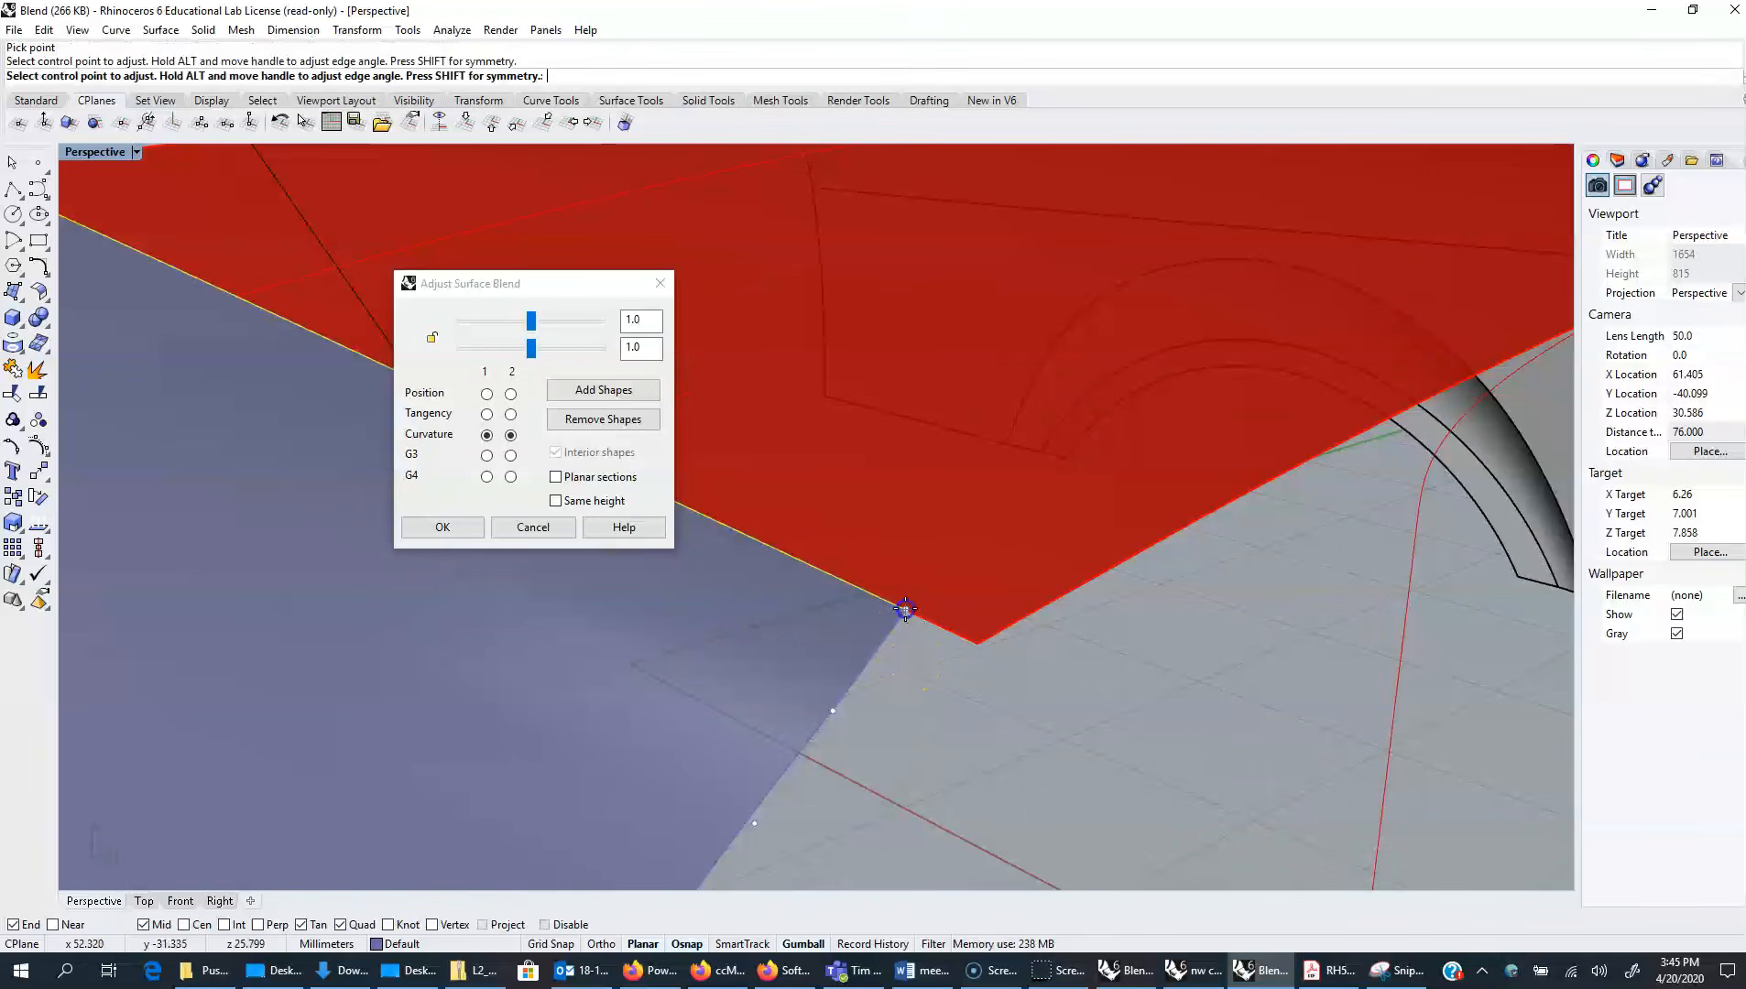
{"action": "left_click", "coordinate": [978, 643]}
Accept the hood-to-fender blend surface with Curvature continuity on both edges
{"action": "scroll", "coordinate": [917, 678], "scroll_direction": "down", "scroll_amount": 8}
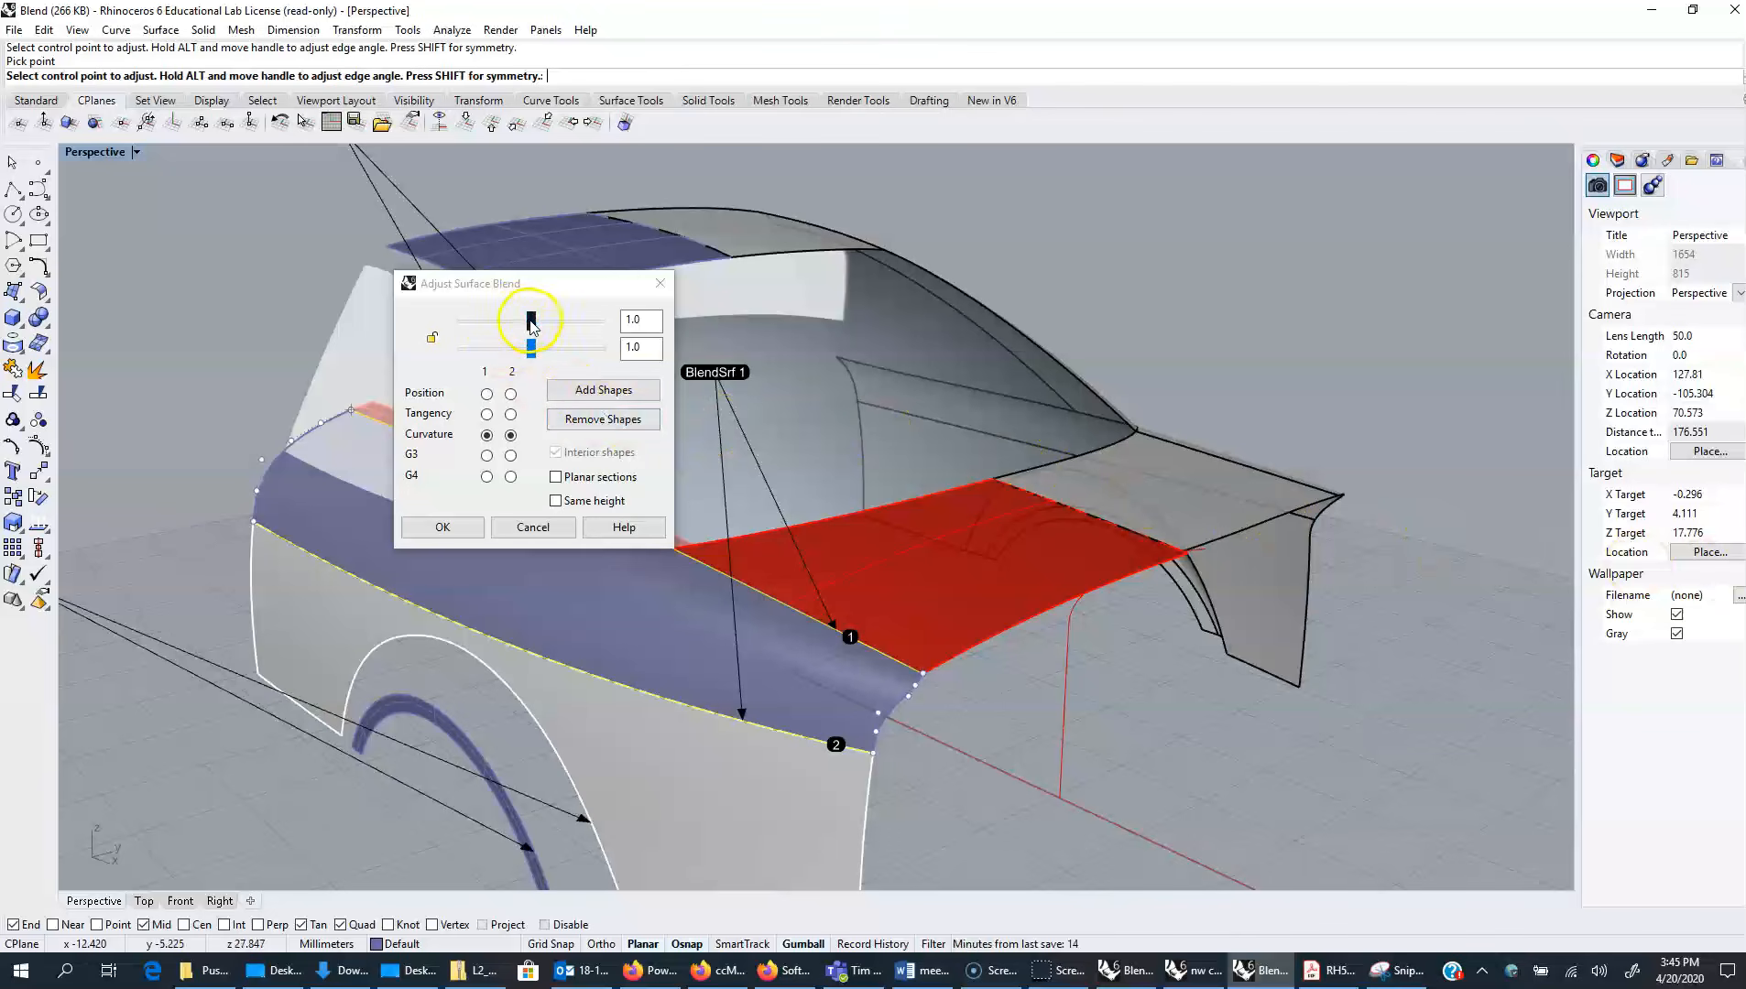
{"action": "mouse_move", "coordinate": [531, 322]}
{"action": "left_mouse_down"}
{"action": "mouse_move", "coordinate": [568, 329]}
{"action": "mouse_move", "coordinate": [500, 323]}
{"action": "mouse_move", "coordinate": [587, 322]}
{"action": "mouse_move", "coordinate": [484, 325]}
{"action": "mouse_move", "coordinate": [550, 325]}
{"action": "mouse_move", "coordinate": [483, 348]}
{"action": "mouse_move", "coordinate": [531, 353]}
{"action": "left_mouse_up"}
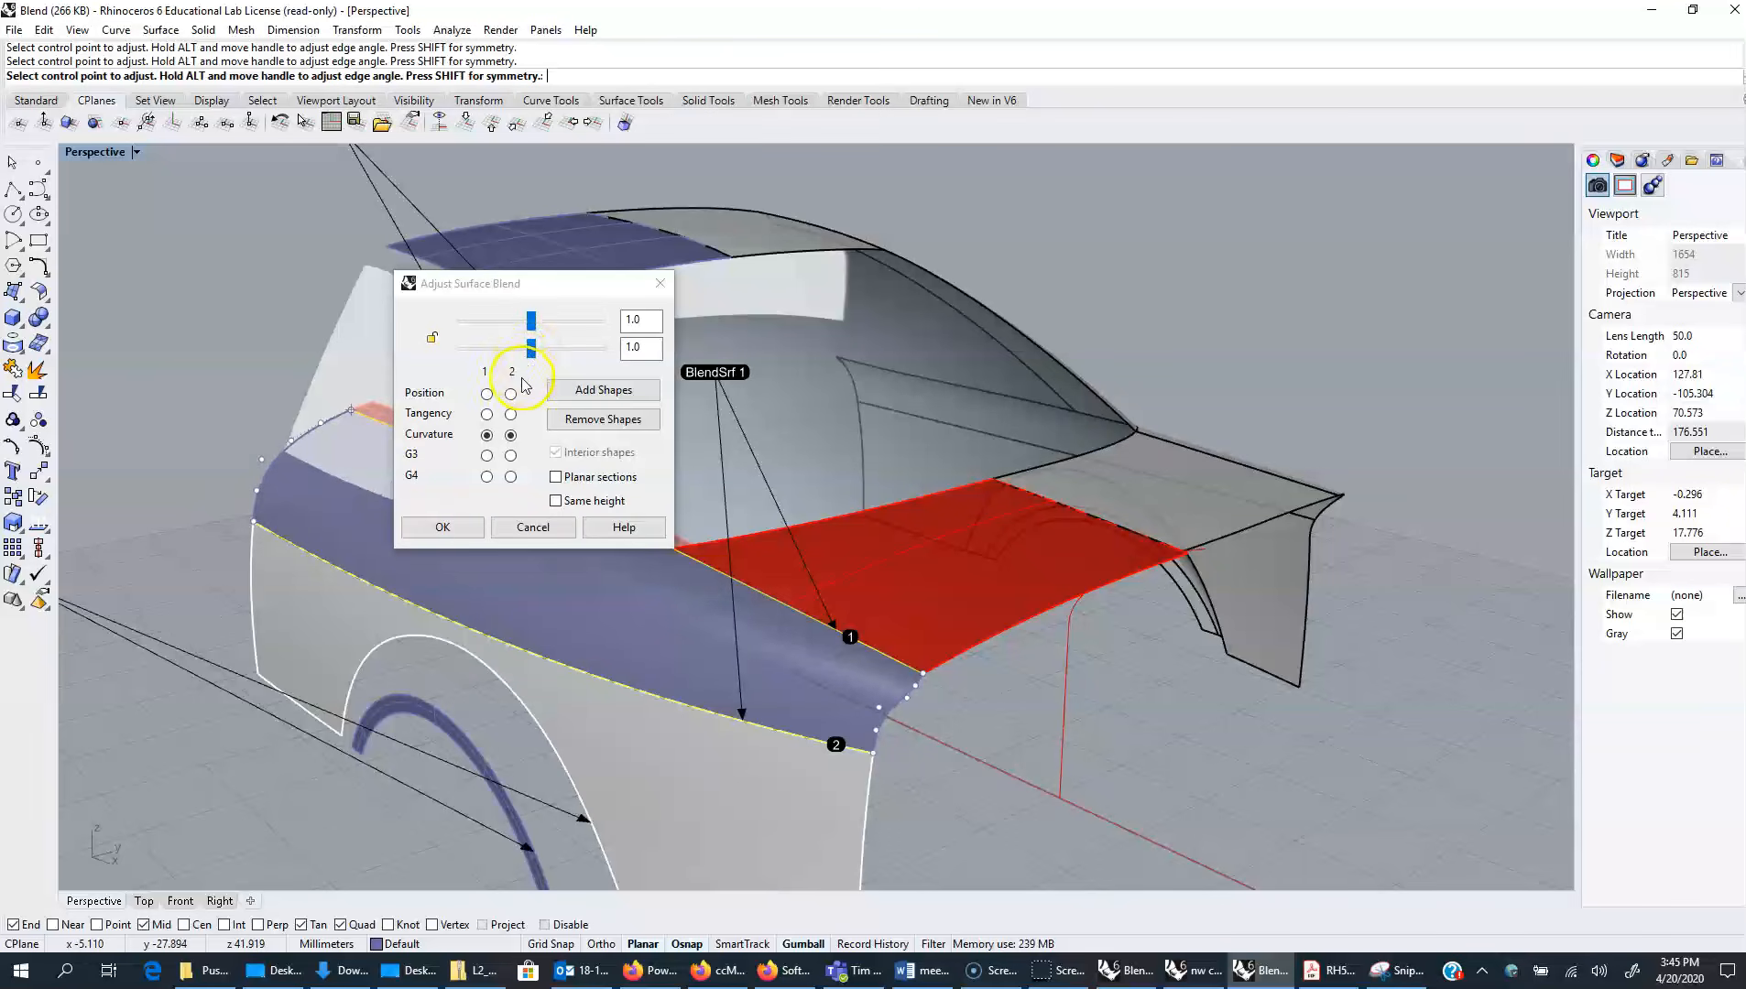
{"action": "left_click", "coordinate": [458, 527]}
Start a surface blend with chained edges, taking the tangent chain of roof and windshield side edges as the first edge
{"action": "right_click_drag", "start_coordinate": [1016, 748], "coordinate": [955, 706]}
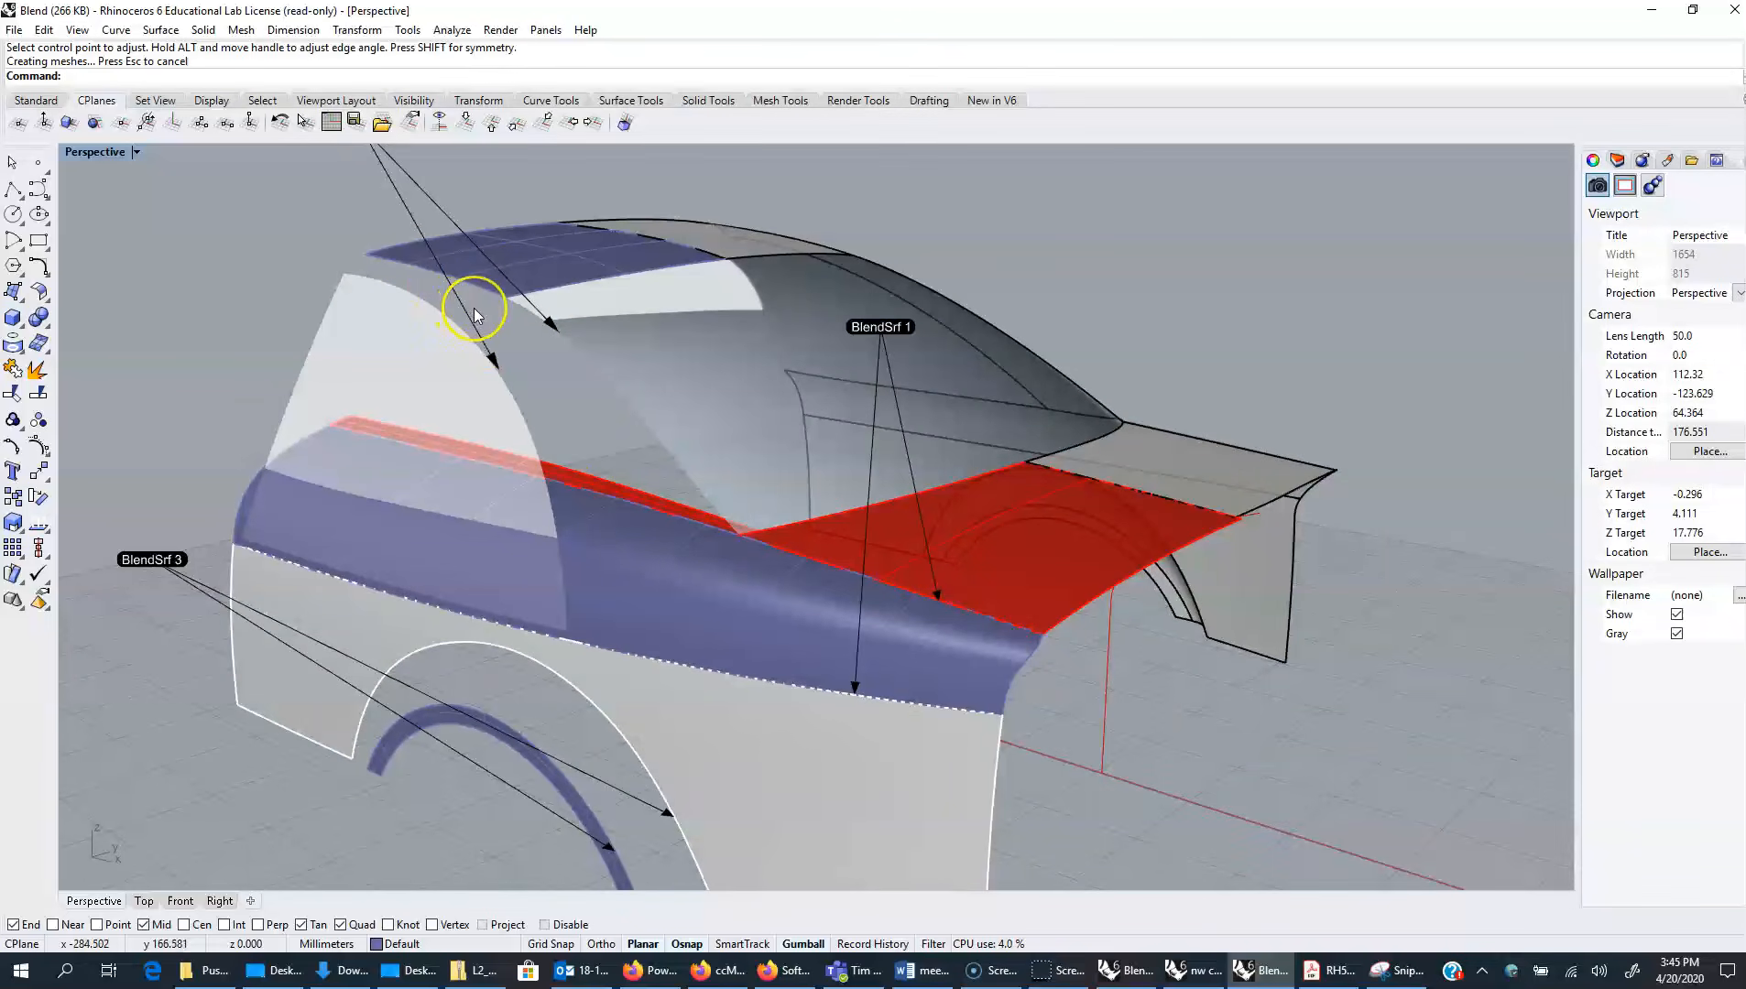
{"action": "type", "text": "BlendSrf"}
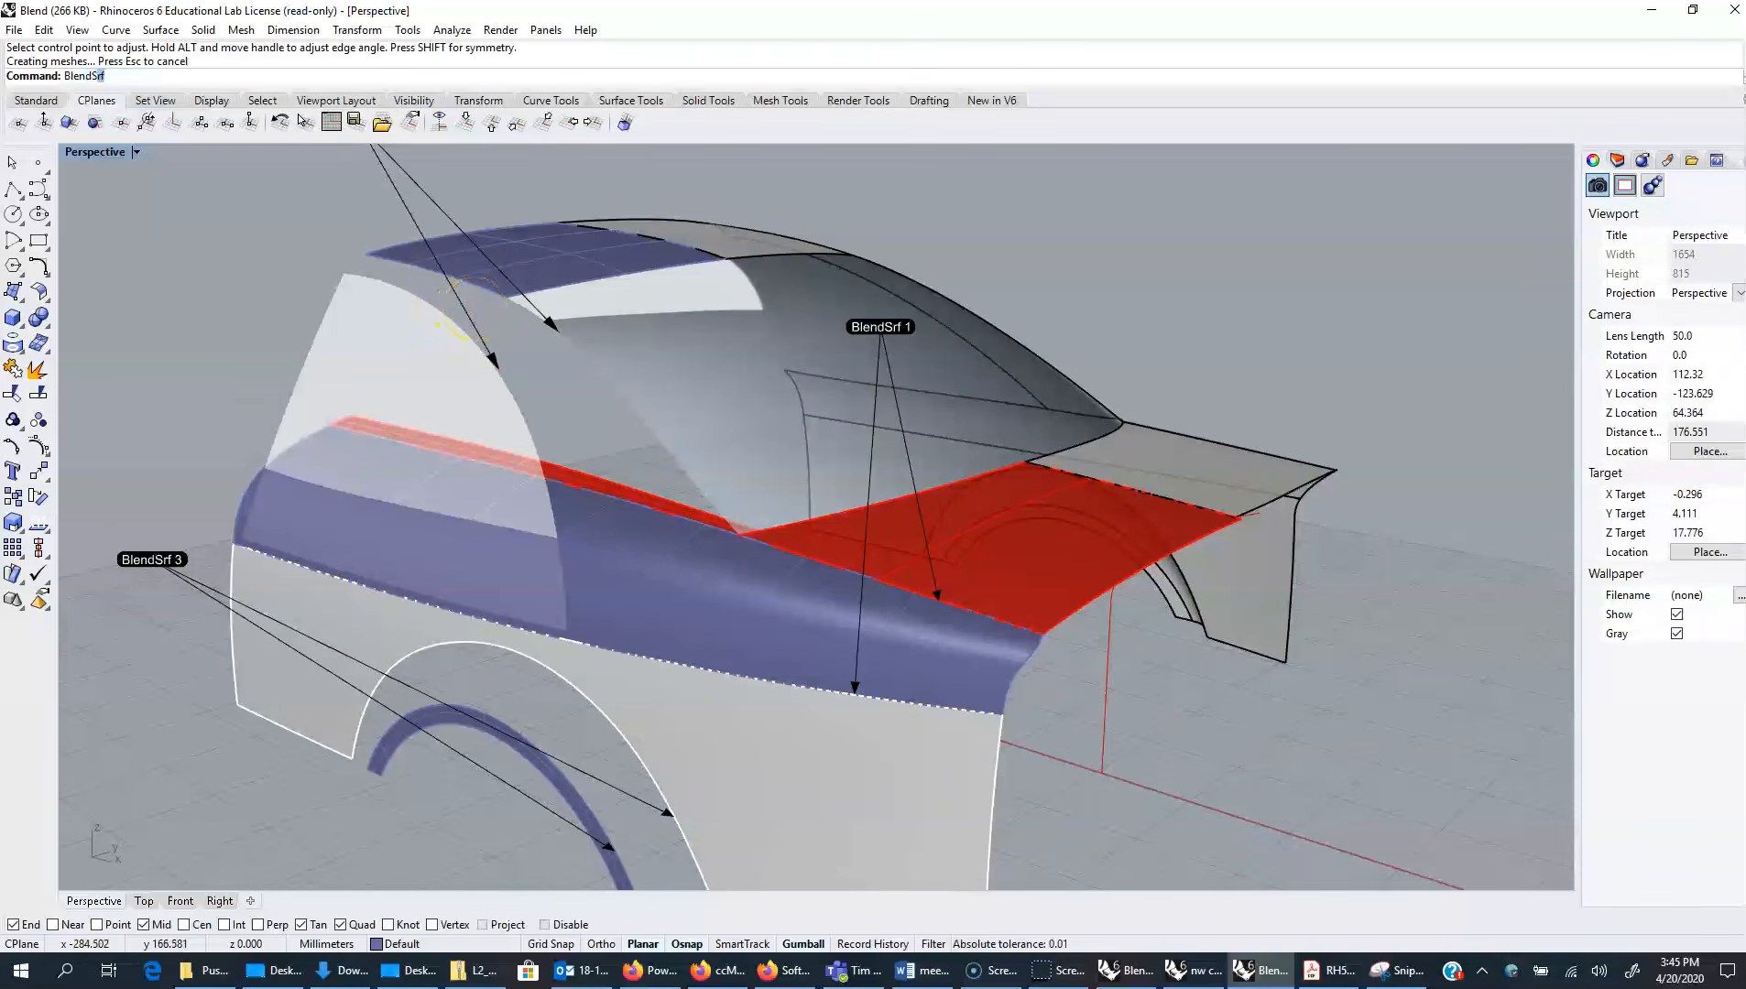
{"action": "key", "text": "Return"}
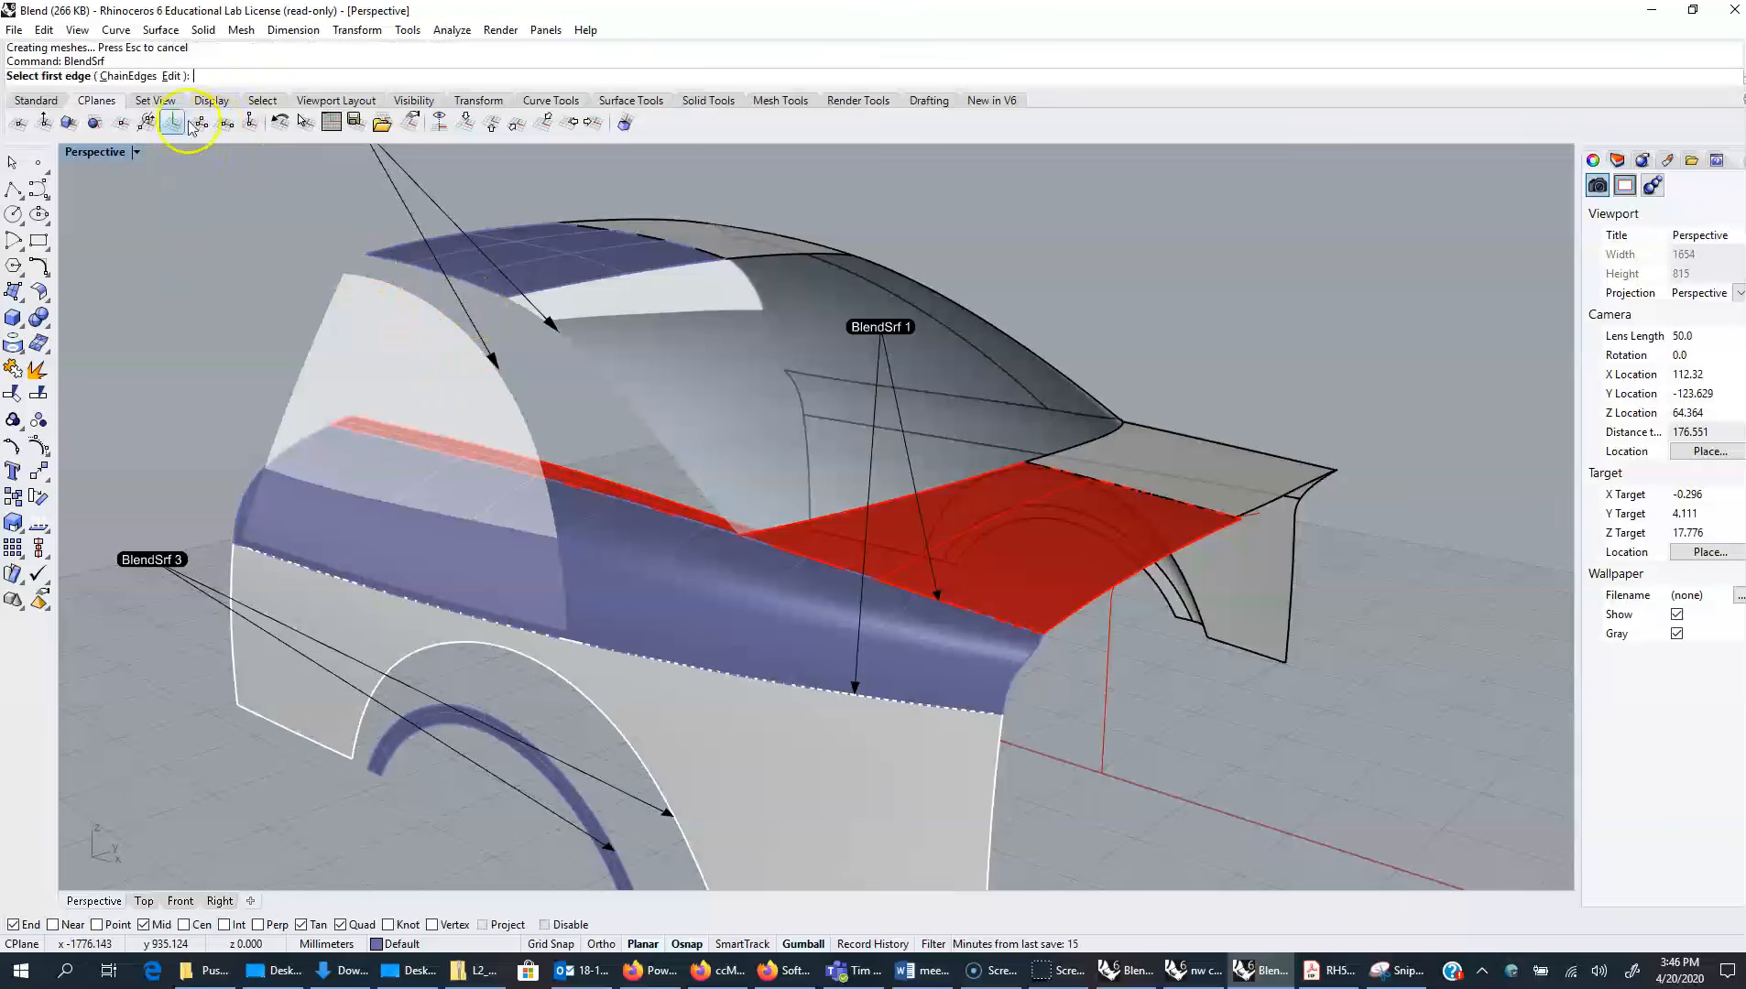
{"action": "left_click", "coordinate": [122, 77]}
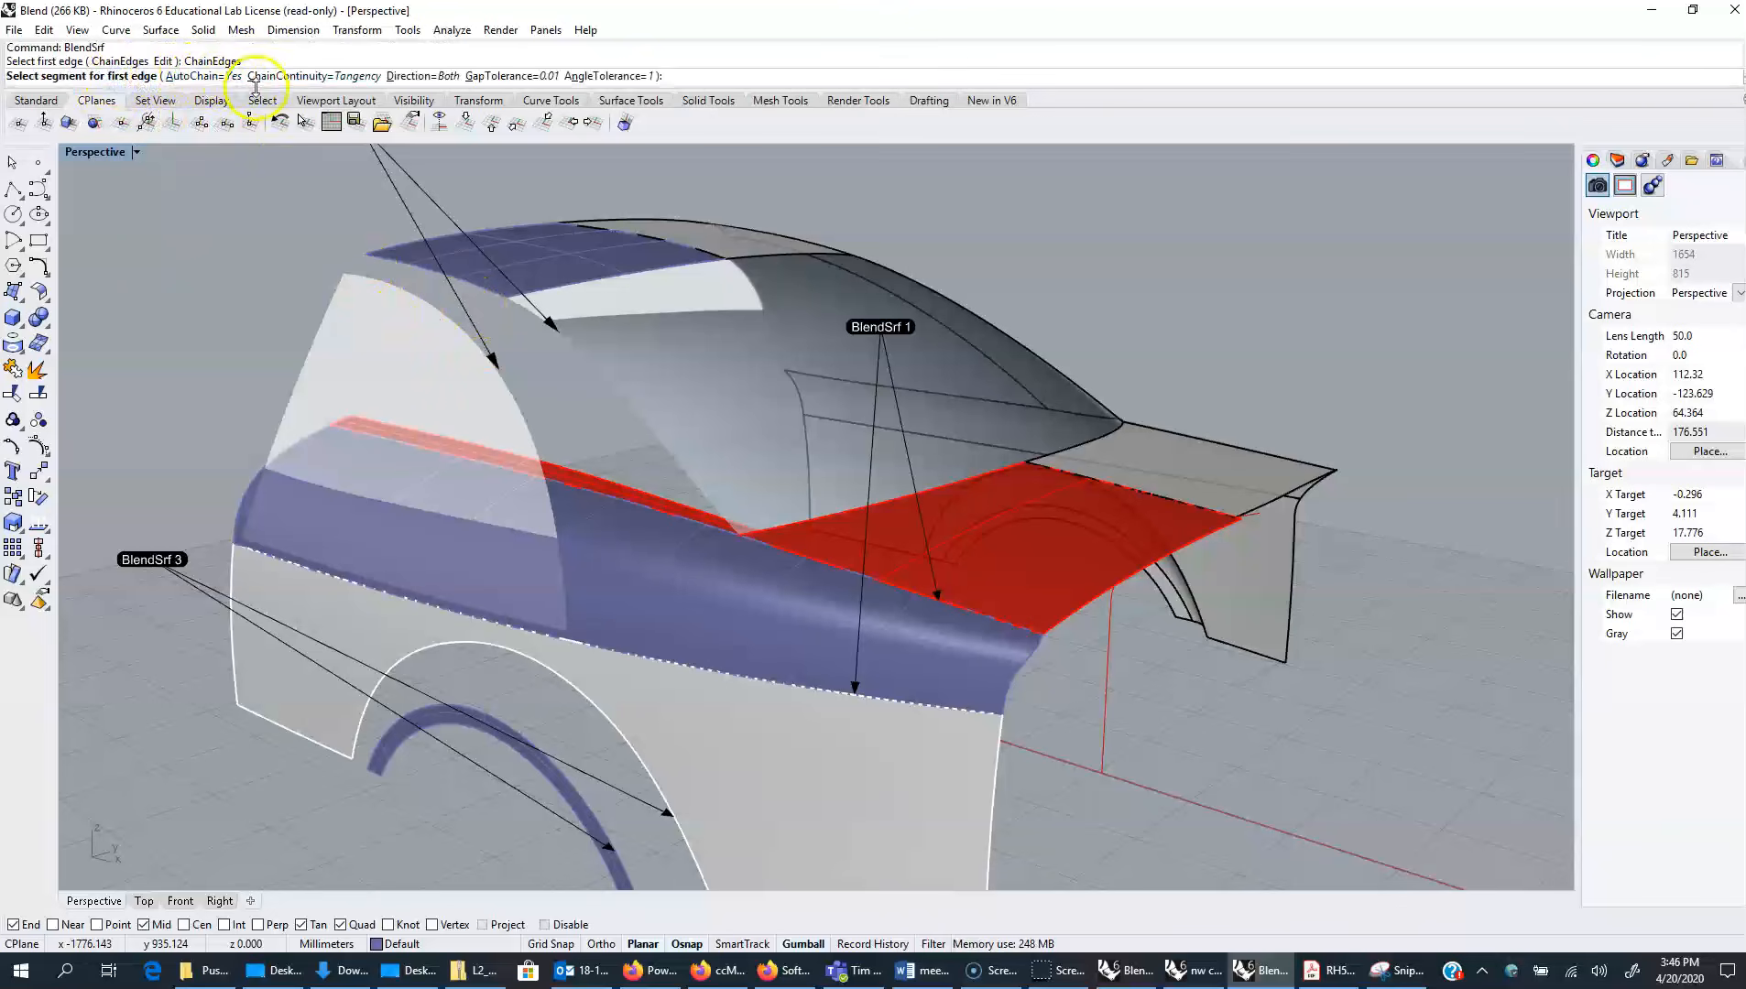
{"action": "left_click", "coordinate": [694, 471]}
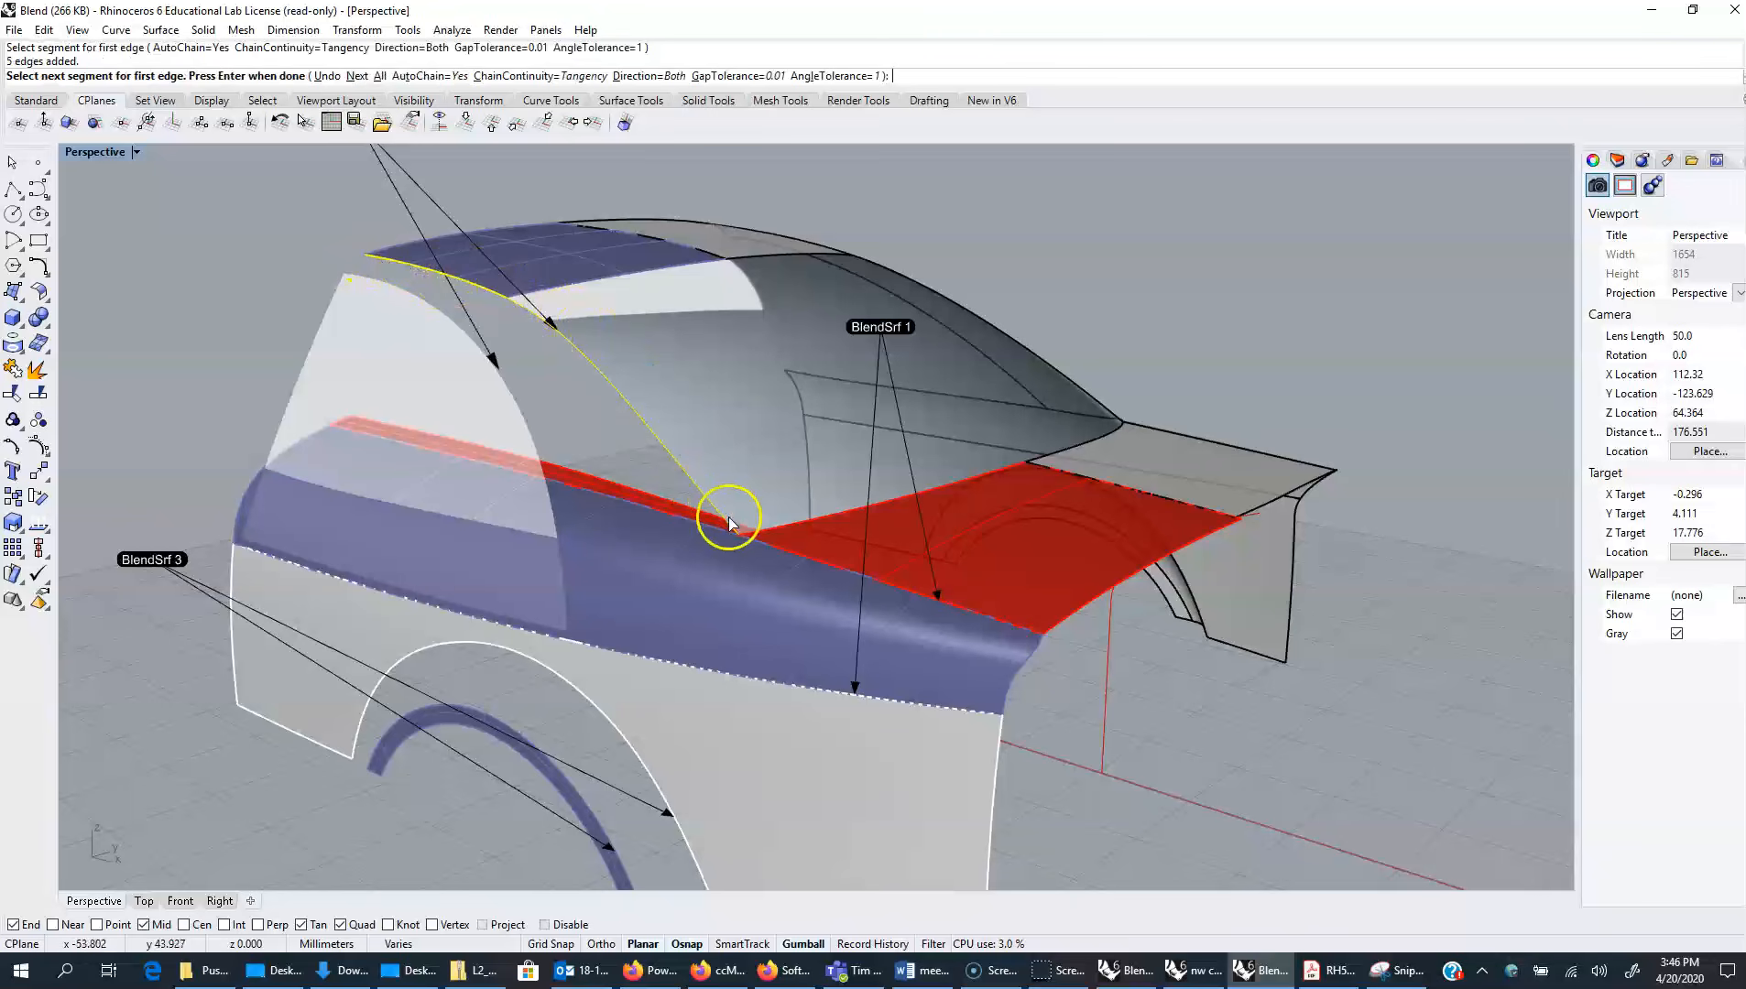
{"action": "key", "text": "Return"}
Use the curved upper edge of the side window surface as the second edge and bring up the blend adjustment clear of the model
{"action": "left_click", "coordinate": [622, 554]}
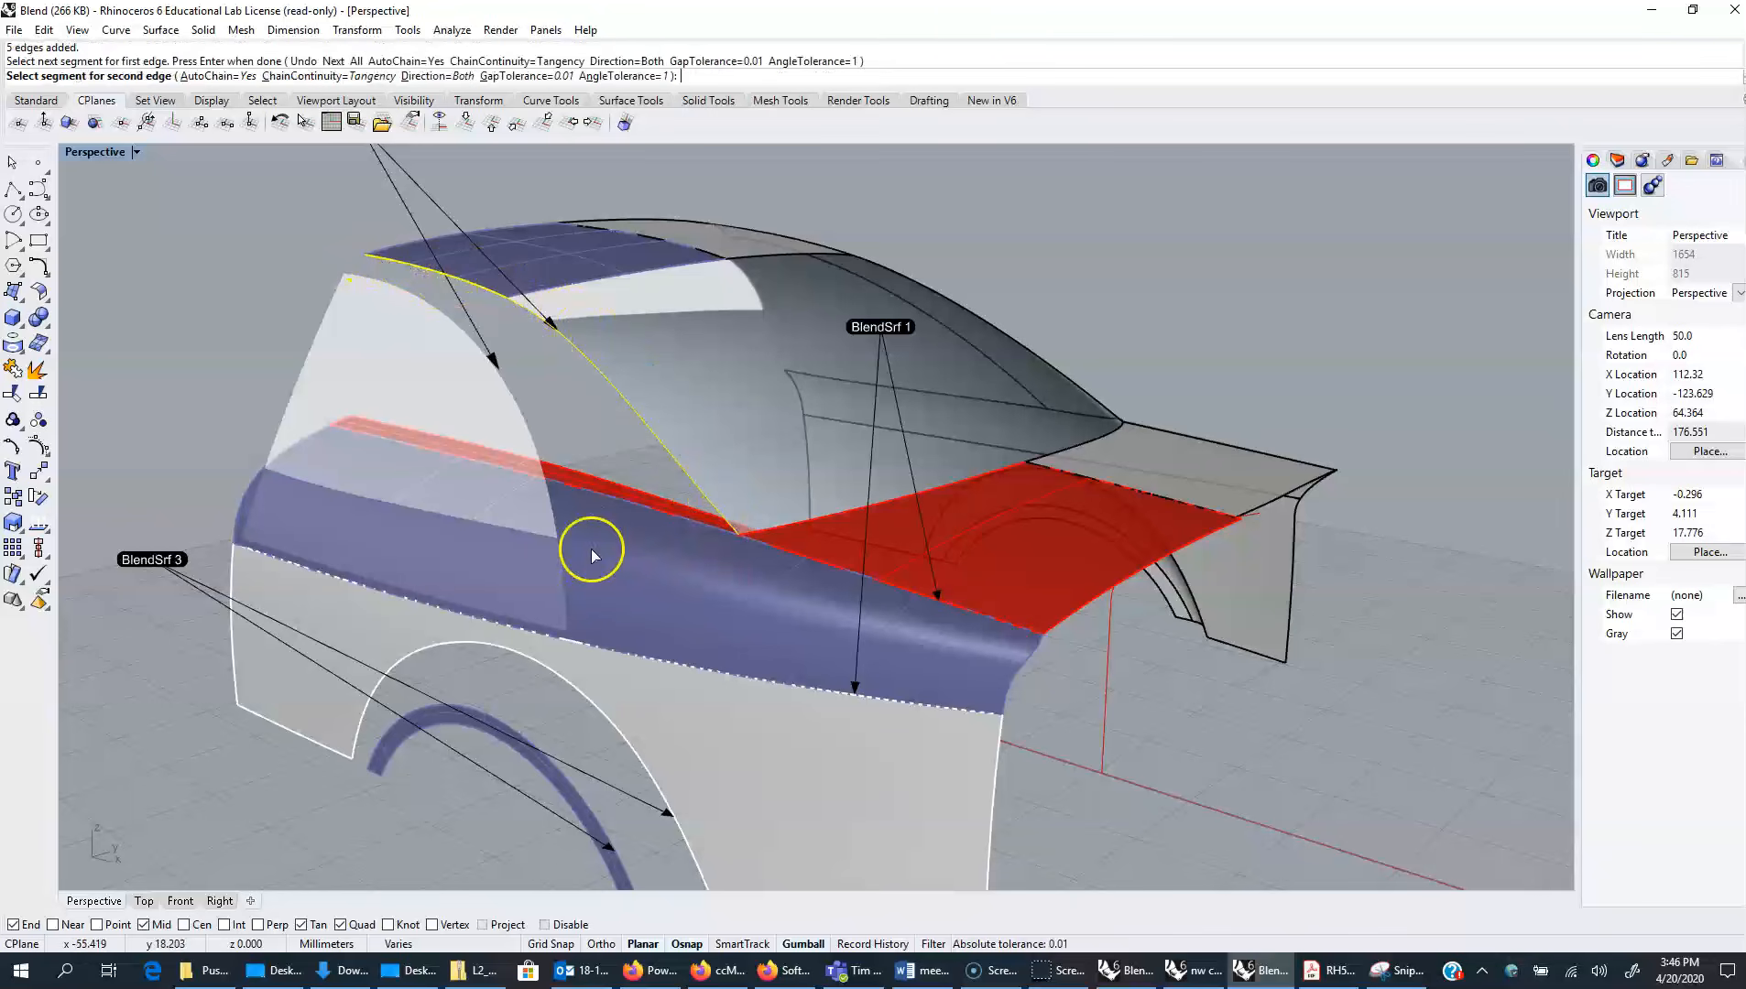
{"action": "left_click", "coordinate": [562, 547]}
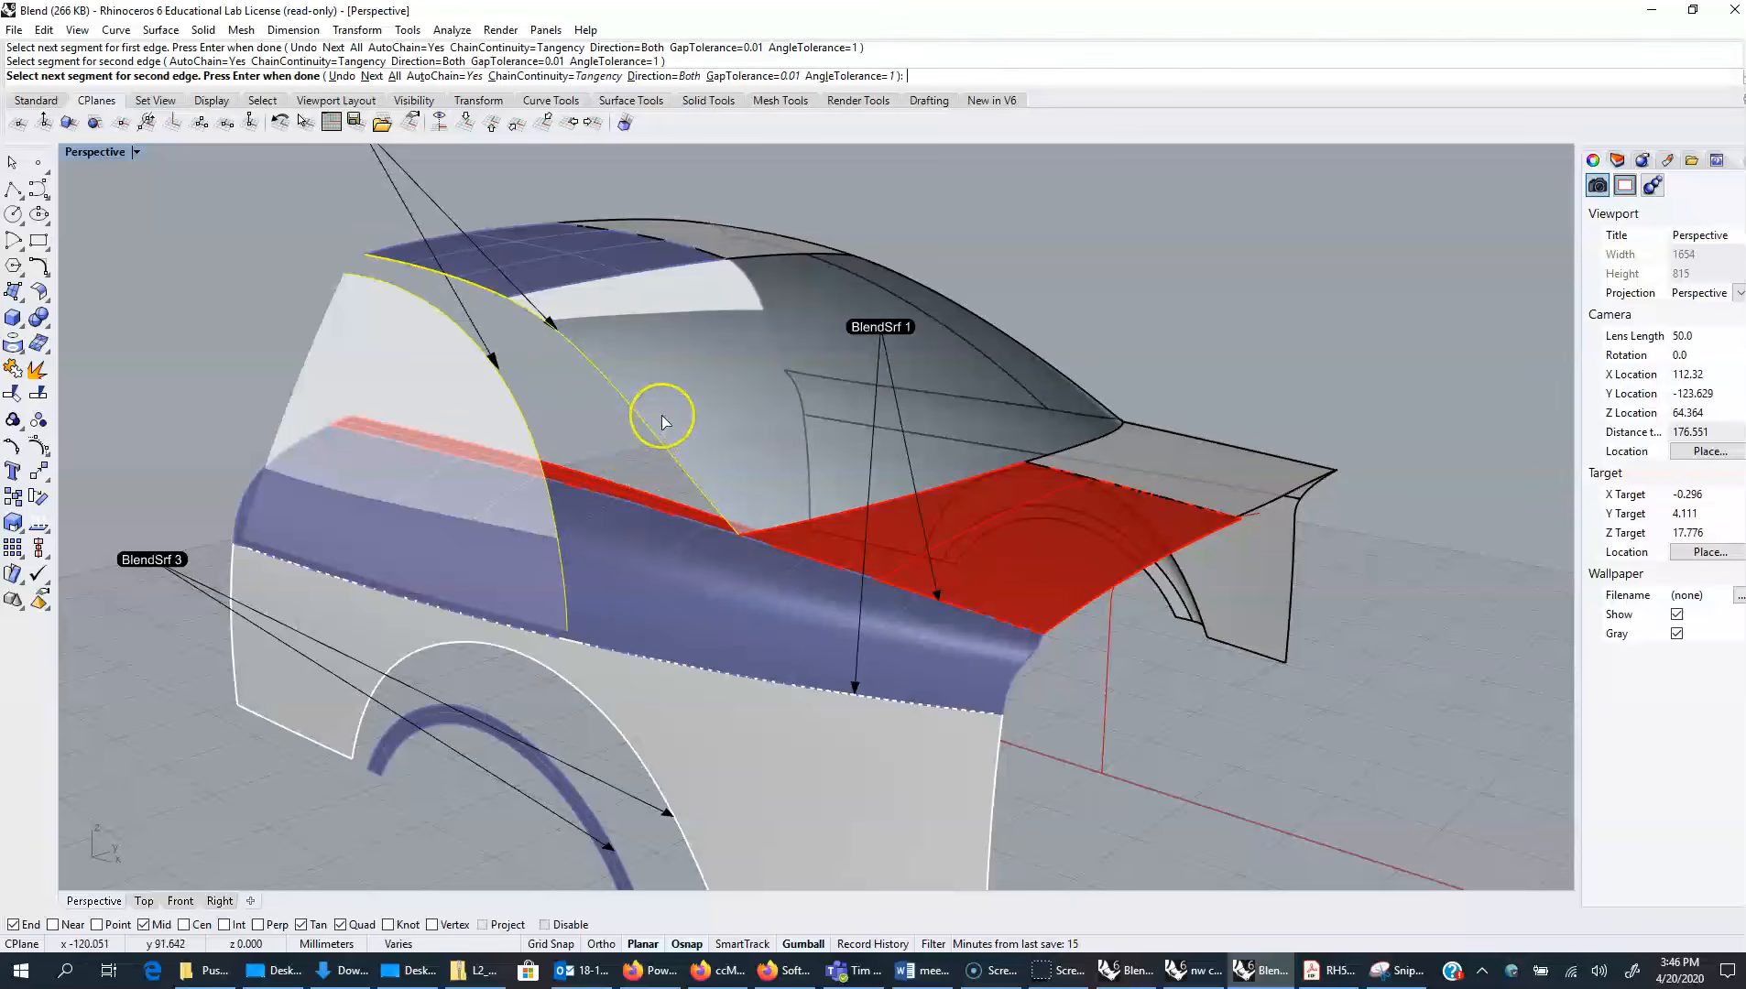
{"action": "key", "text": "Return"}
{"action": "left_click", "coordinate": [591, 280]}
{"action": "left_click_drag", "start_coordinate": [591, 279], "coordinate": [1436, 197]}
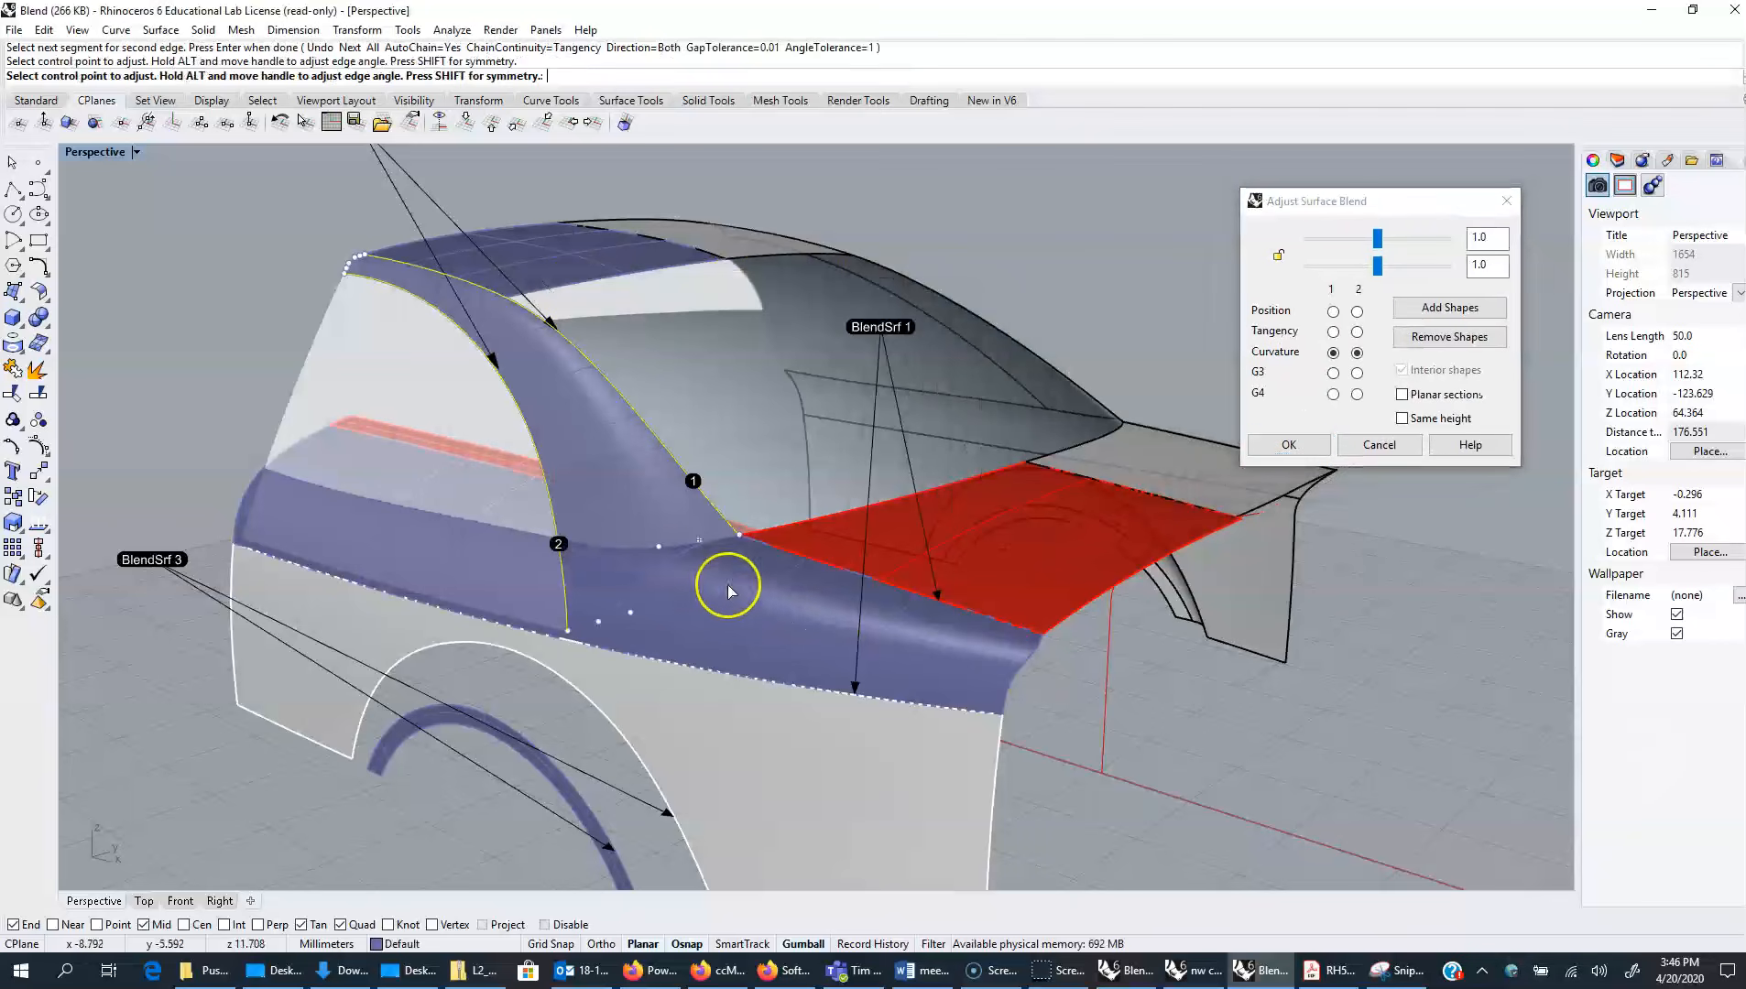
Pull the windshield-side handle at the blend's lower front end down toward the fender and accept the blend with Curvature on both edges
{"action": "scroll", "coordinate": [671, 564], "scroll_direction": "up", "scroll_amount": 2}
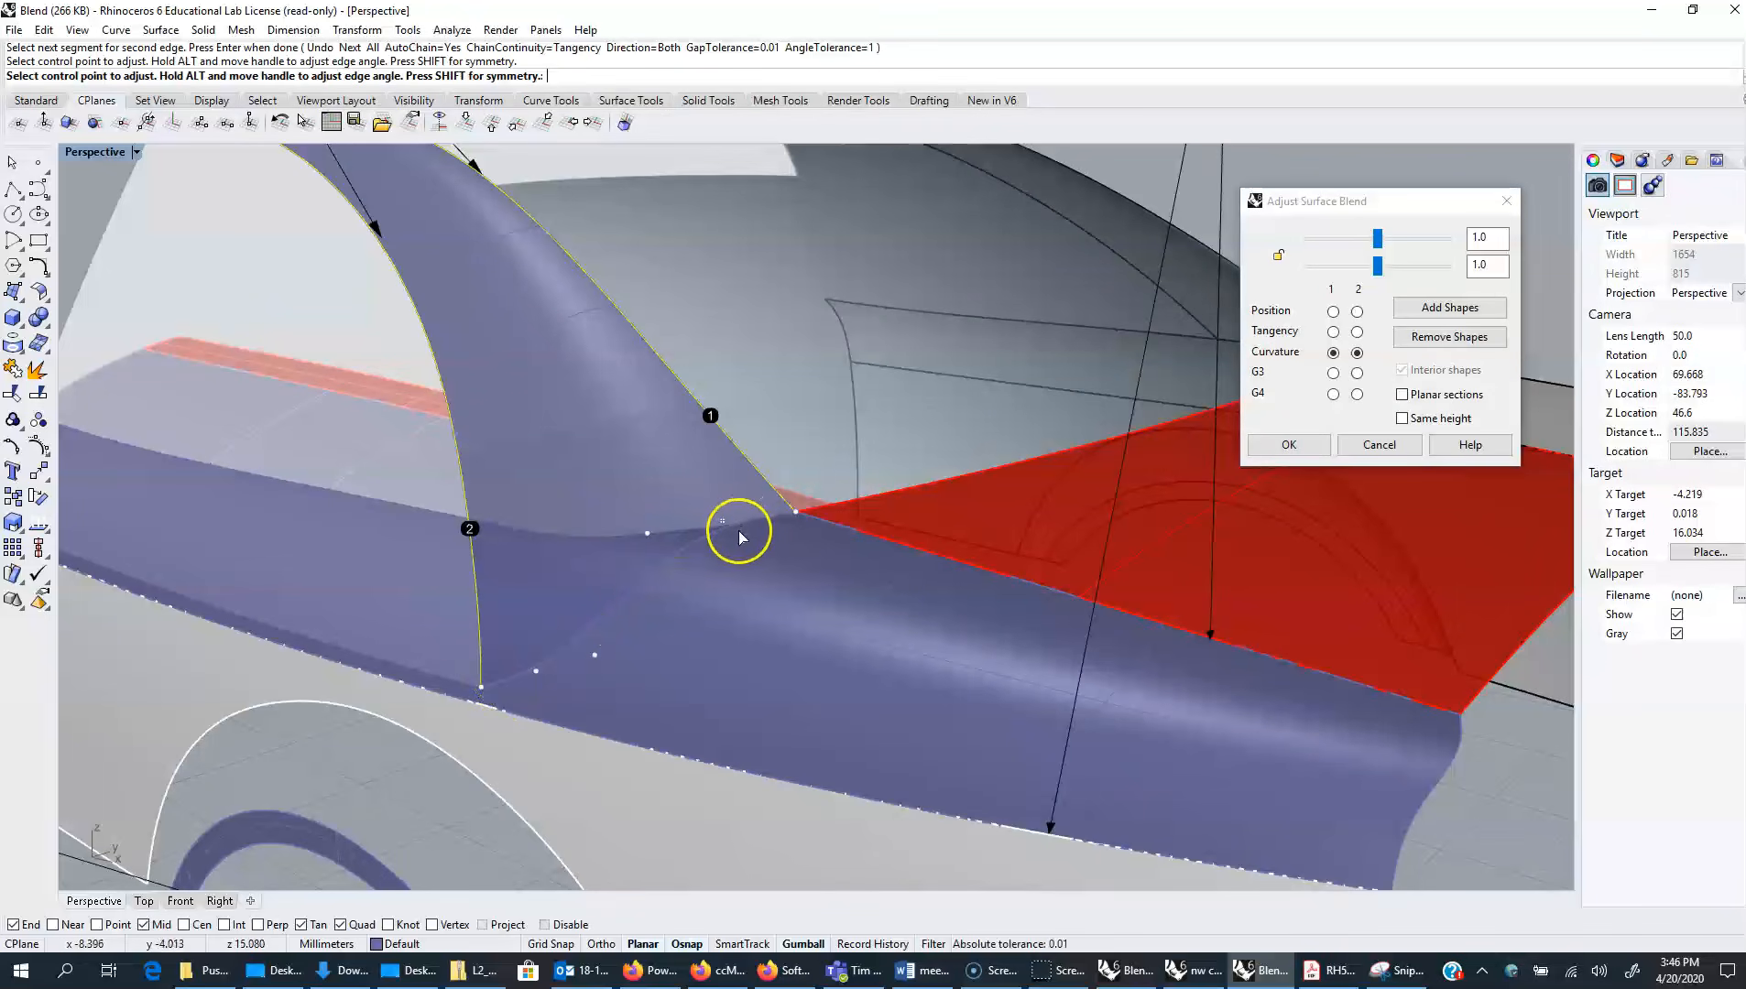
{"action": "left_click", "coordinate": [646, 534]}
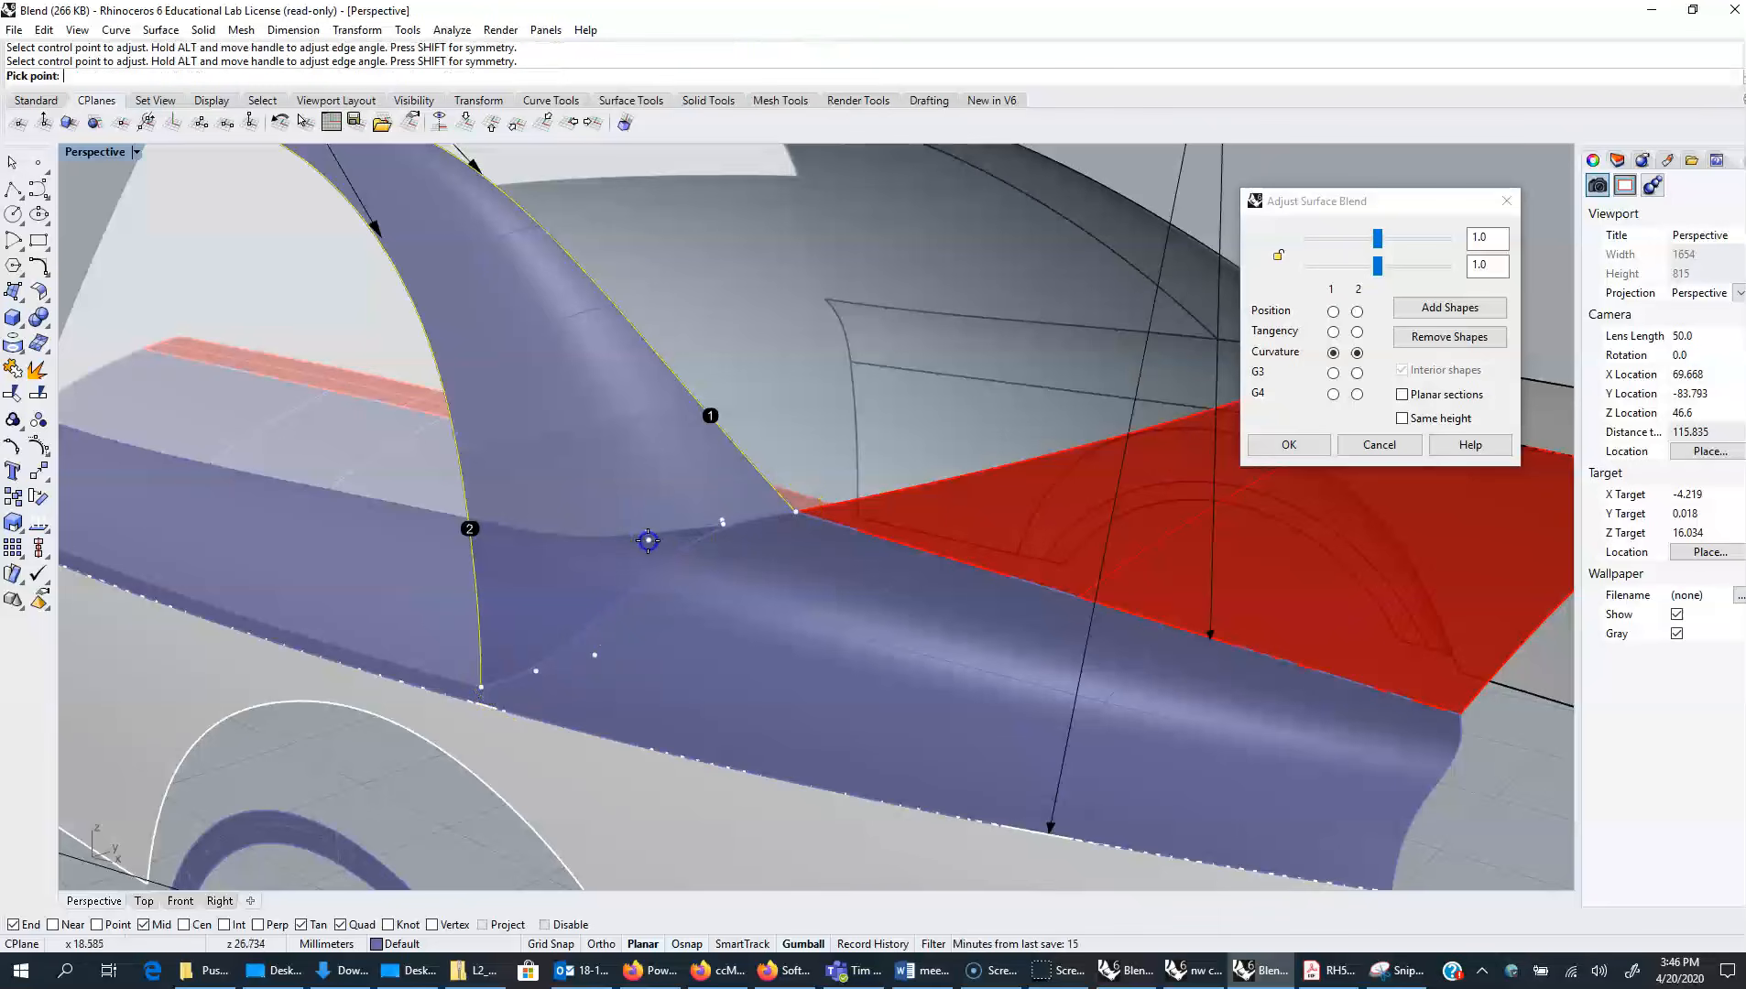
{"action": "left_click", "coordinate": [690, 593]}
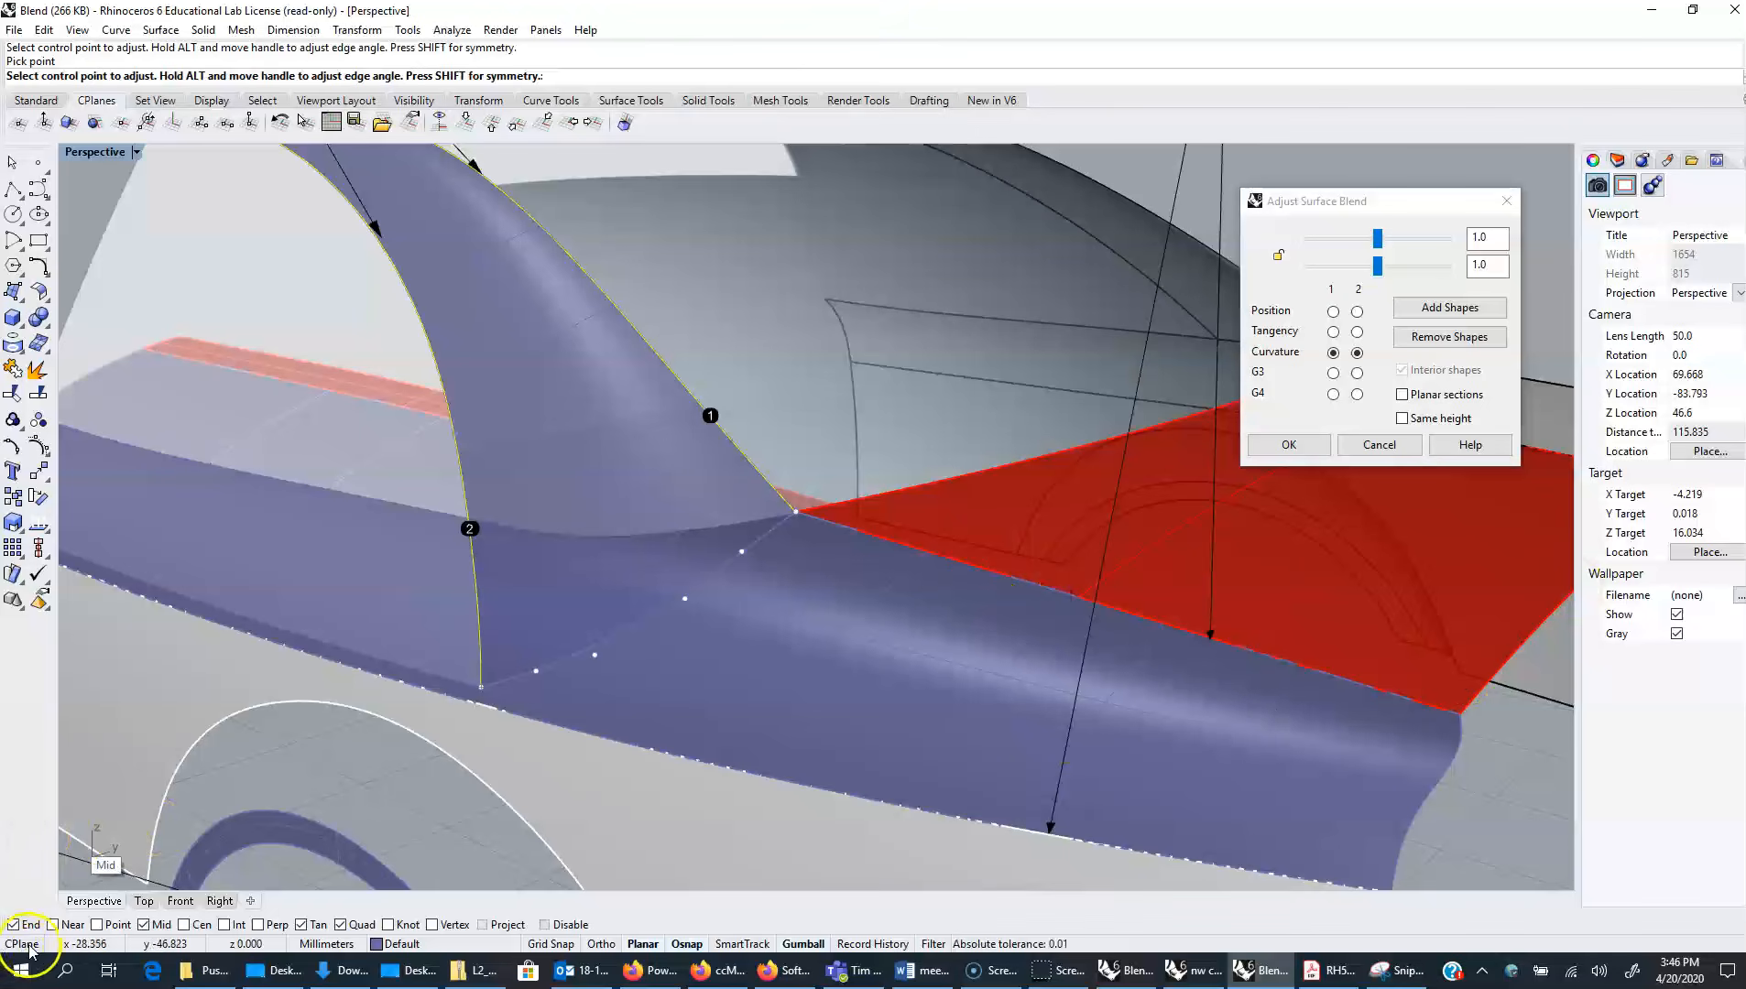
{"action": "scroll", "coordinate": [690, 717], "scroll_direction": "down", "scroll_amount": 2}
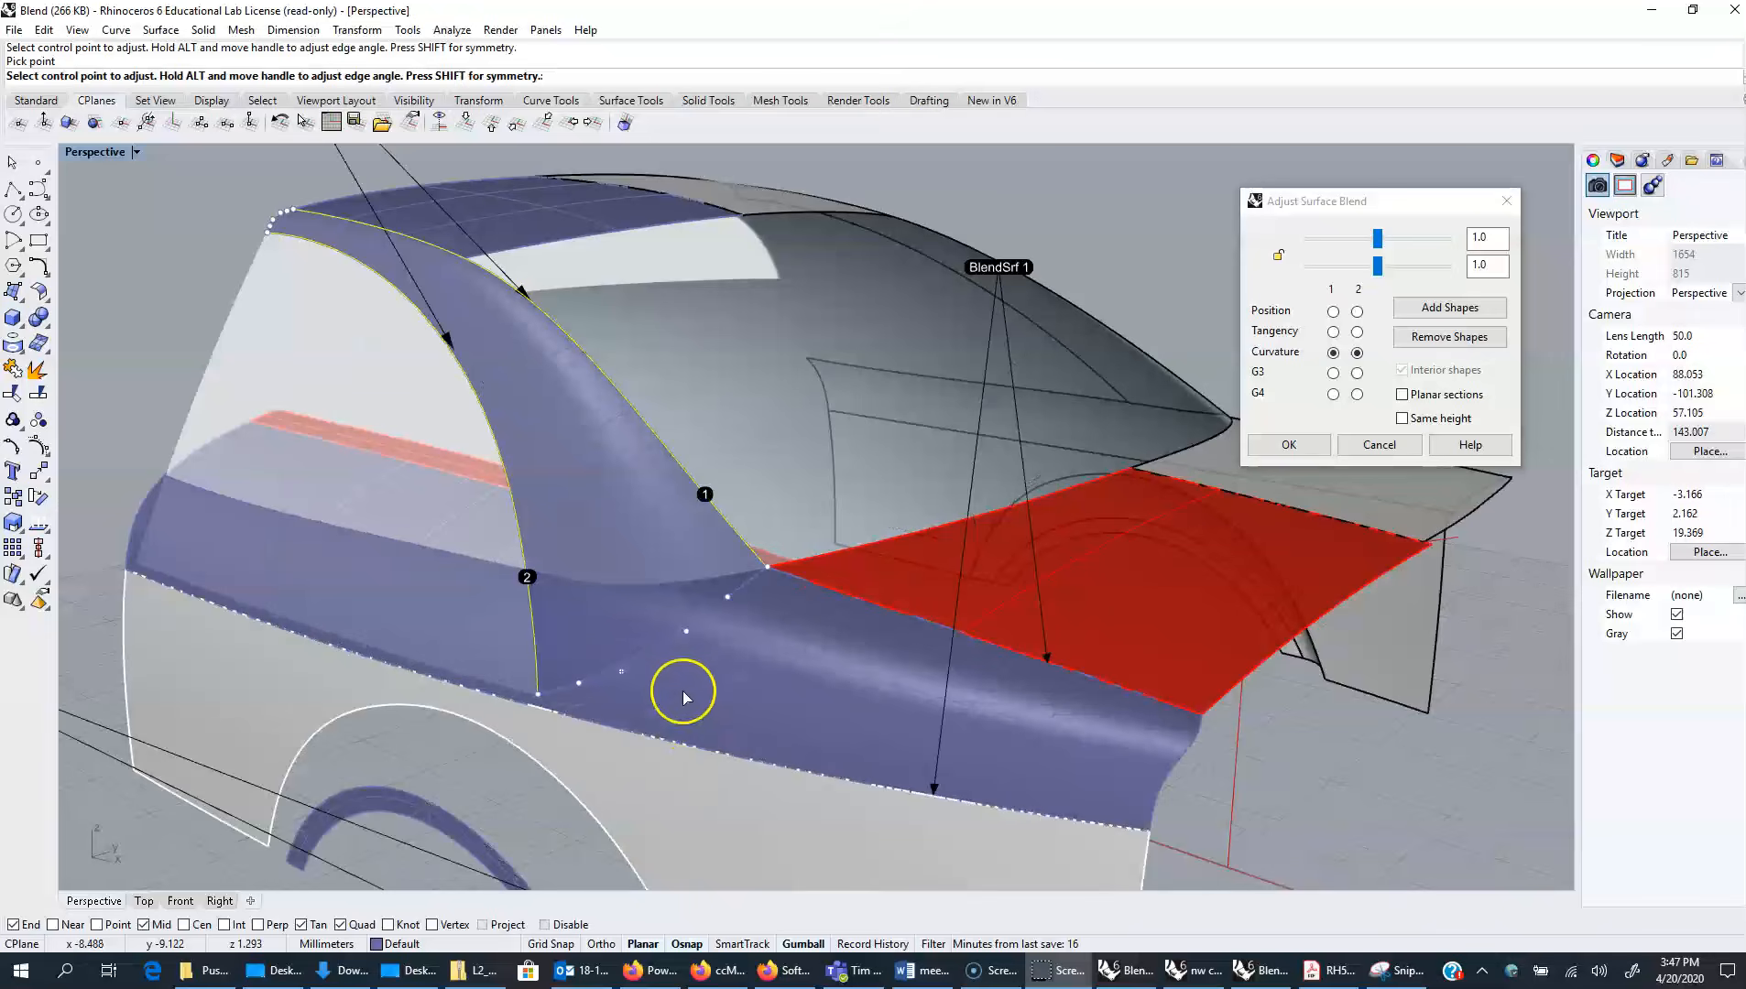
{"action": "right_click_drag", "start_coordinate": [456, 518], "coordinate": [605, 539]}
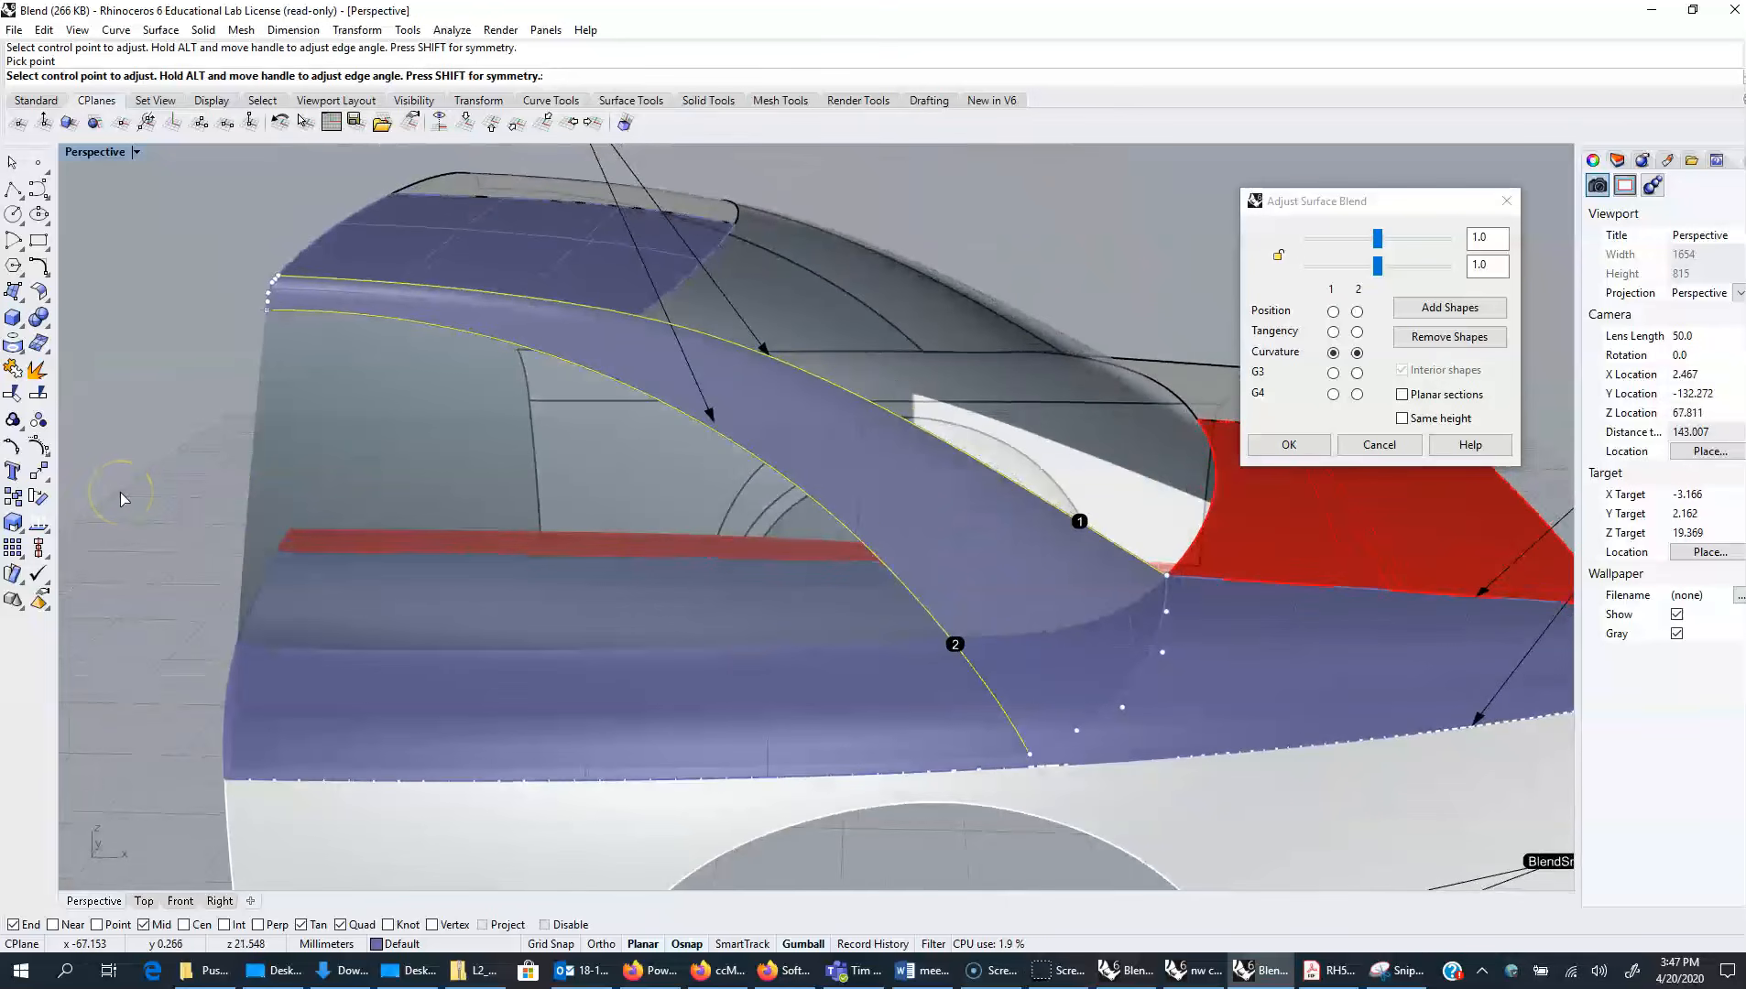
{"action": "left_click", "coordinate": [1288, 446]}
Run IntersectTwoSets with the side window surface and the windshield-to-window blend as the first set
{"action": "right_click_drag", "start_coordinate": [1079, 642], "coordinate": [1003, 500]}
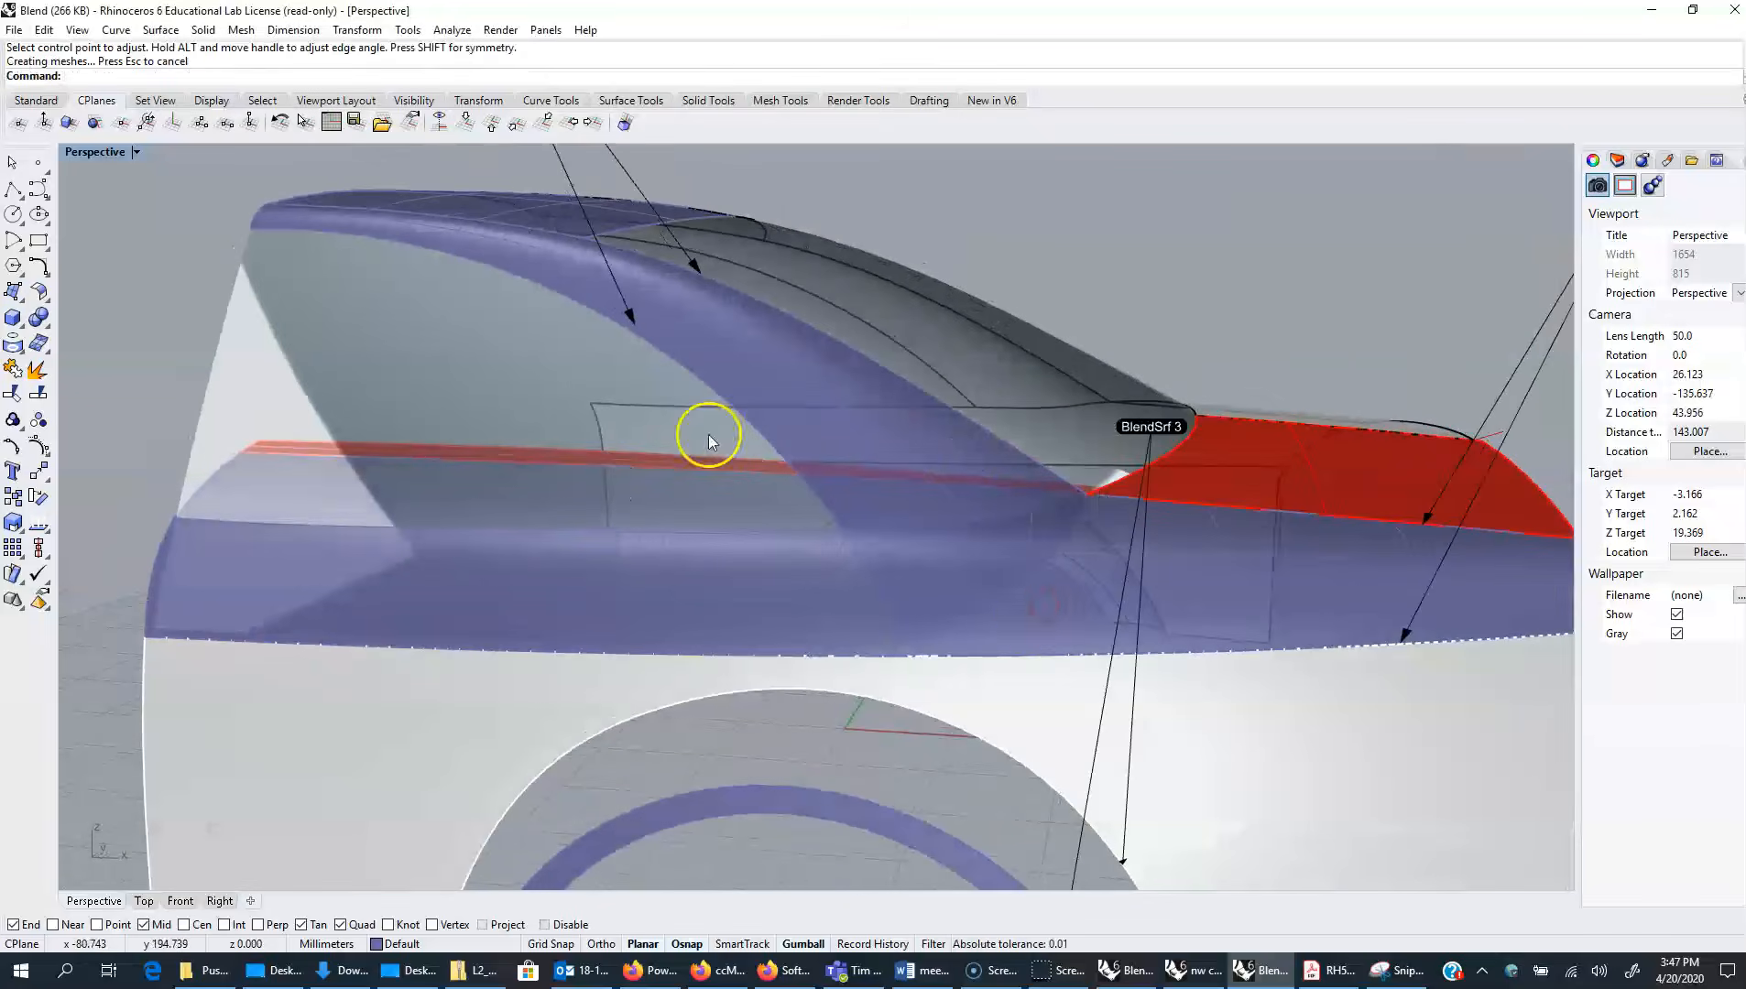
{"action": "right_click_drag", "start_coordinate": [1220, 601], "coordinate": [1165, 603]}
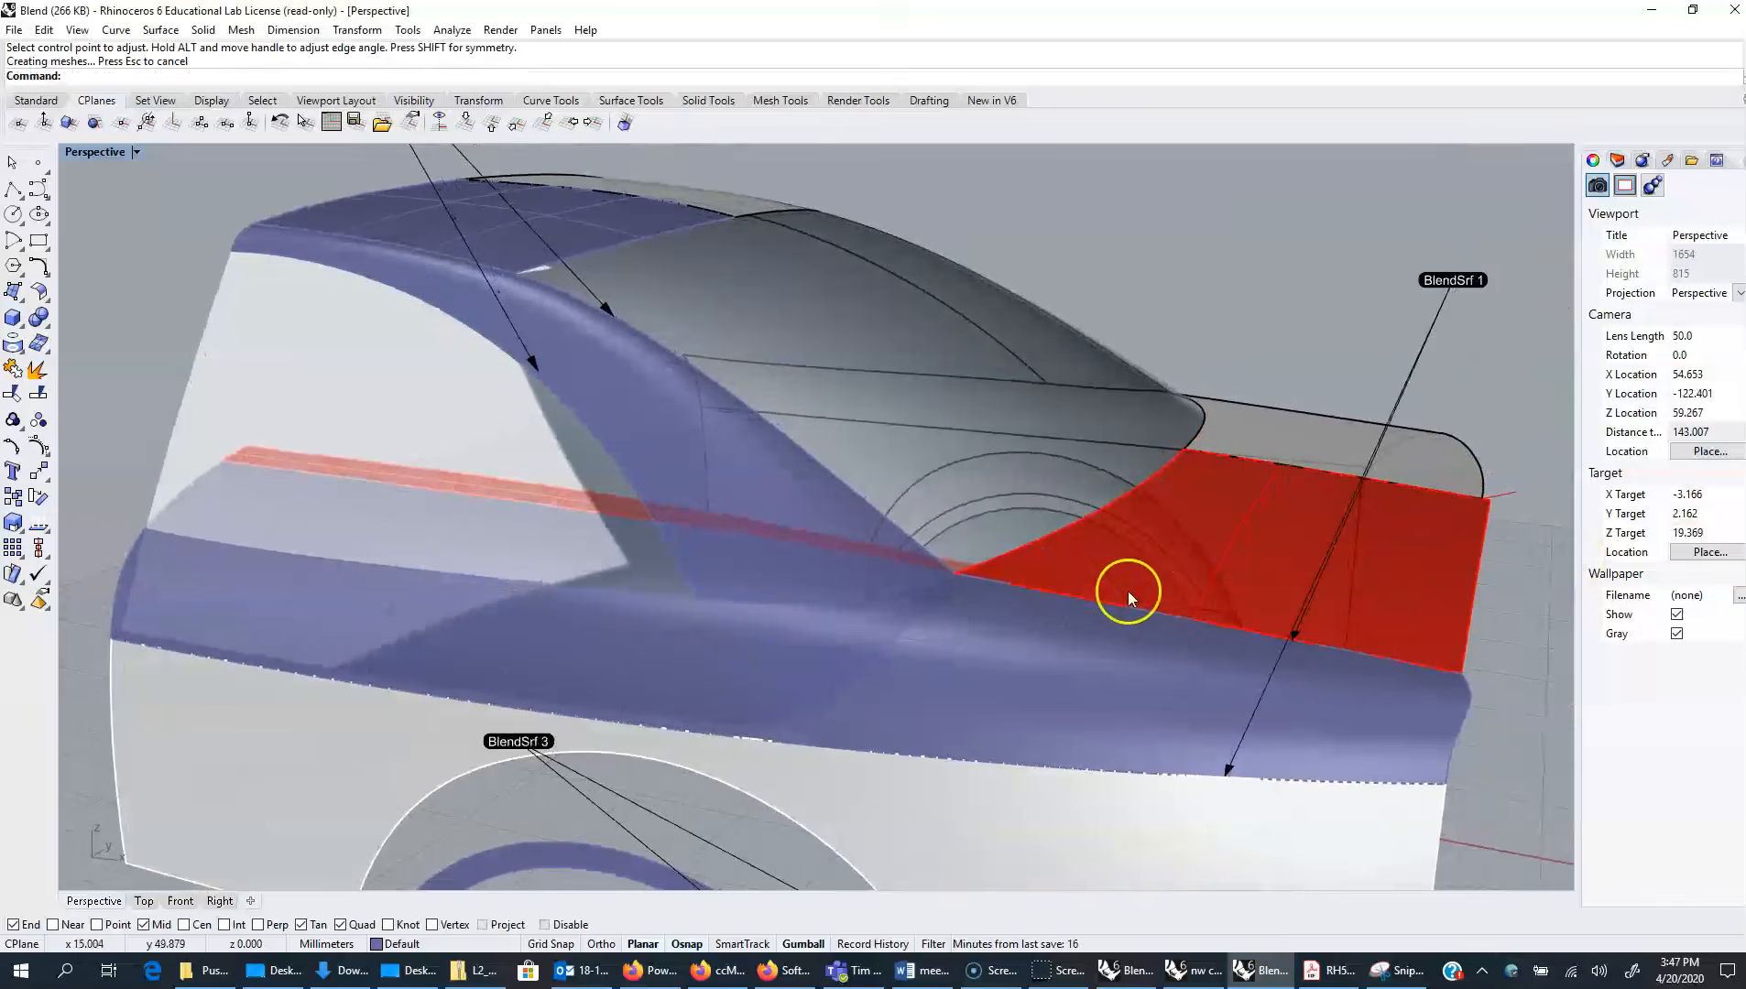
{"action": "scroll", "coordinate": [1067, 608], "scroll_direction": "down", "scroll_amount": 2}
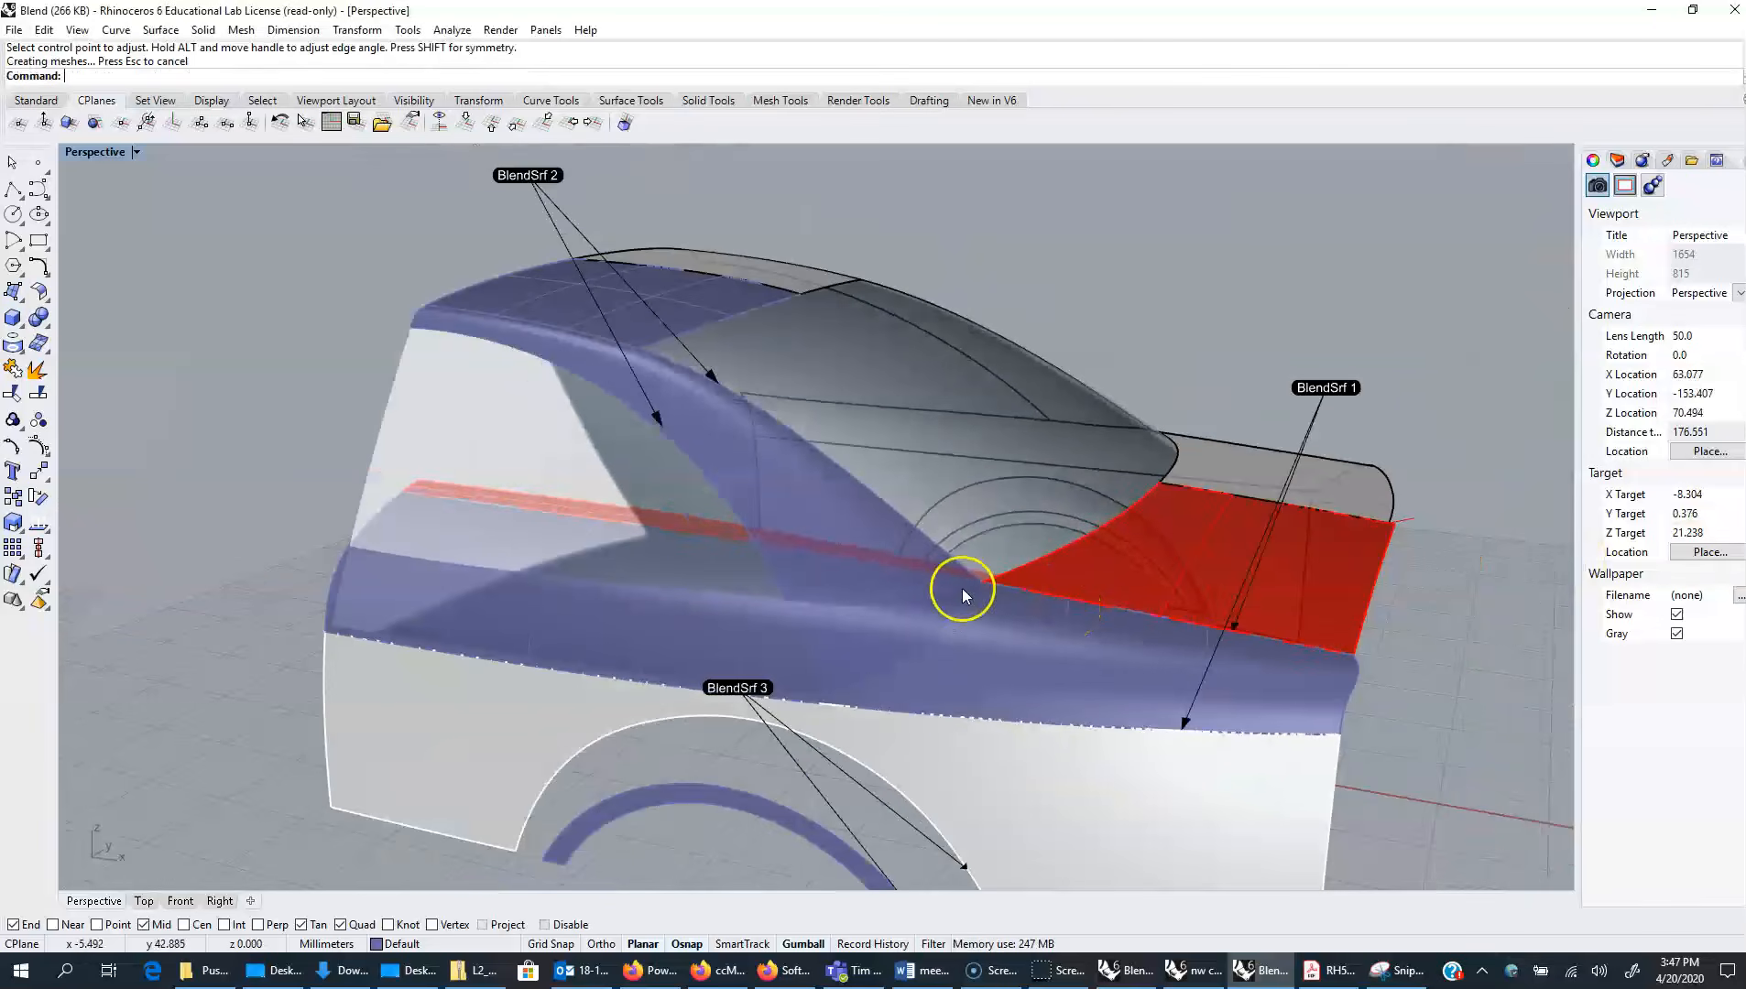
{"action": "right_click", "coordinate": [945, 635]}
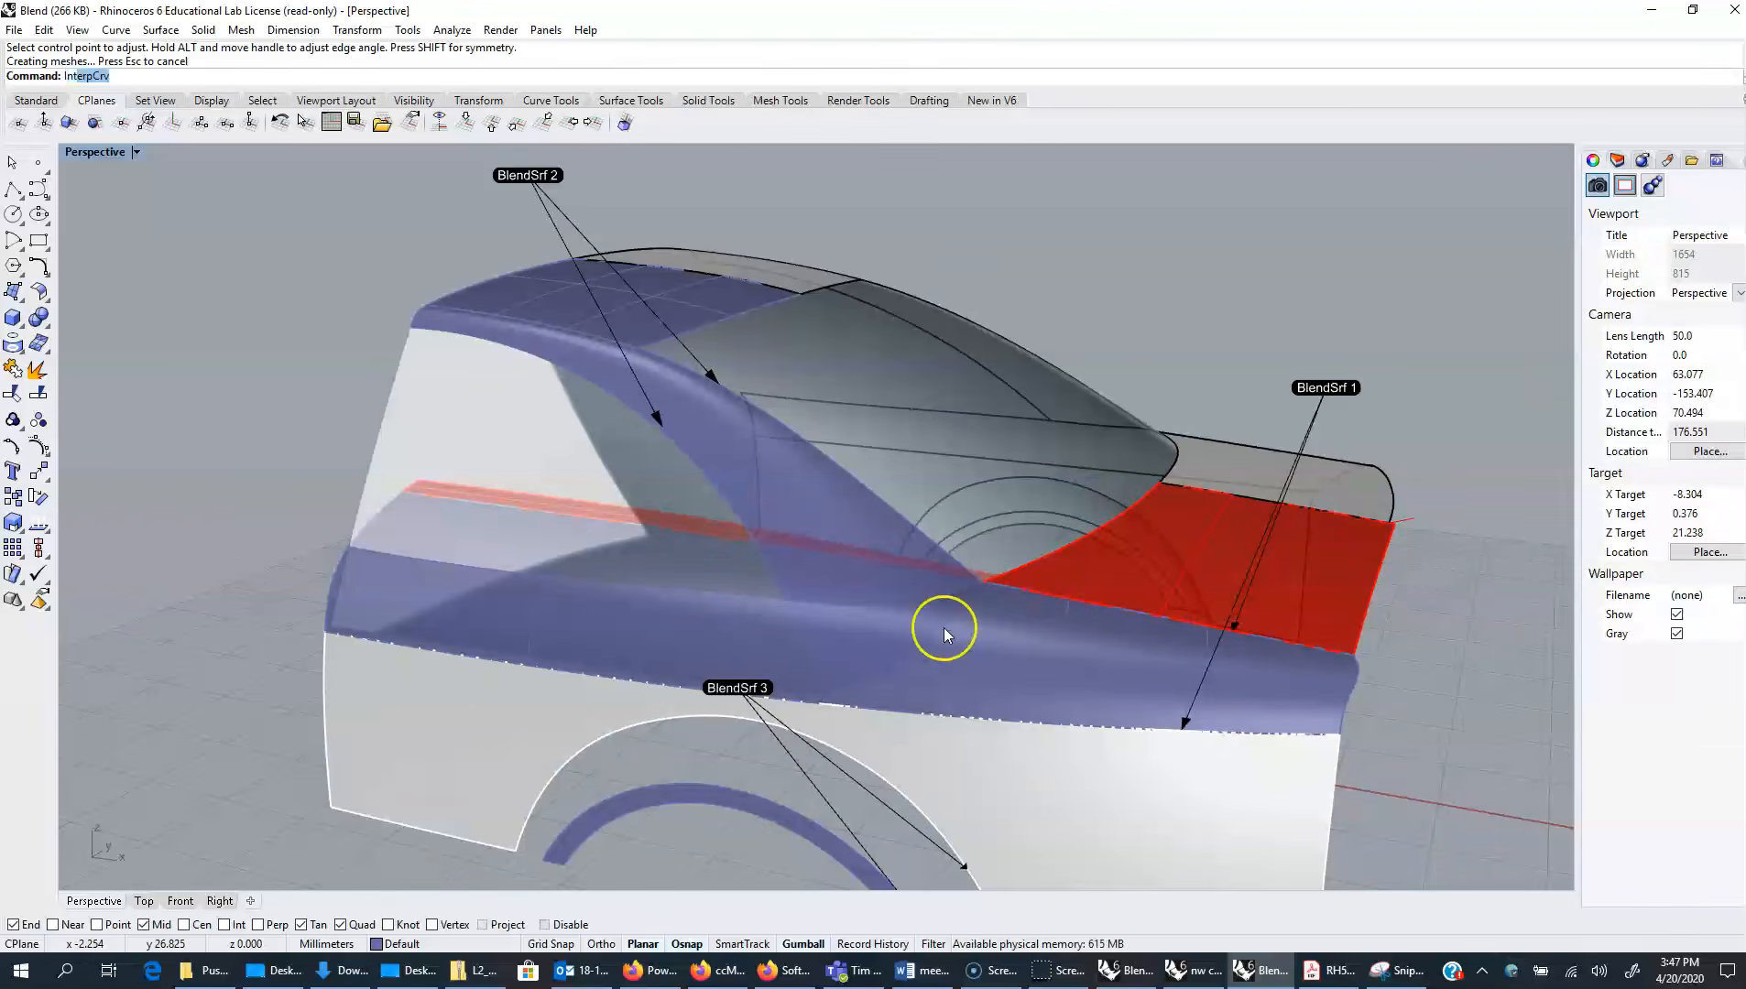
{"action": "type", "text": "IntersectTw"}
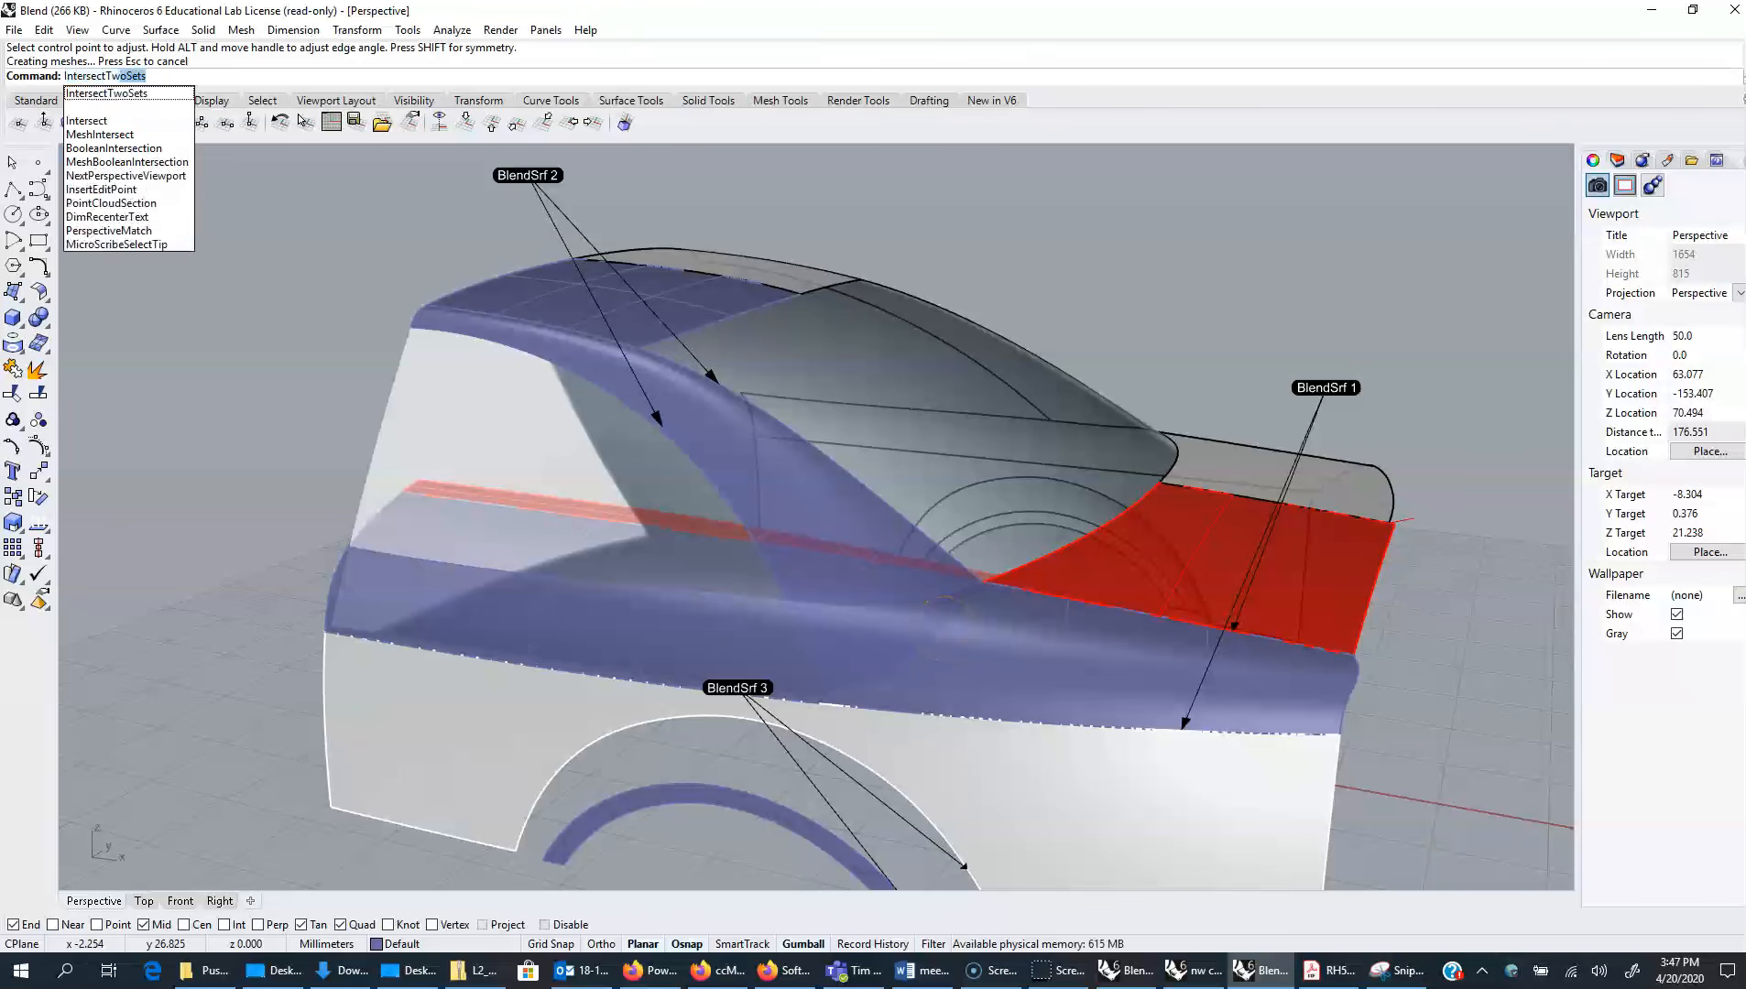
{"action": "type", "text": "o"}
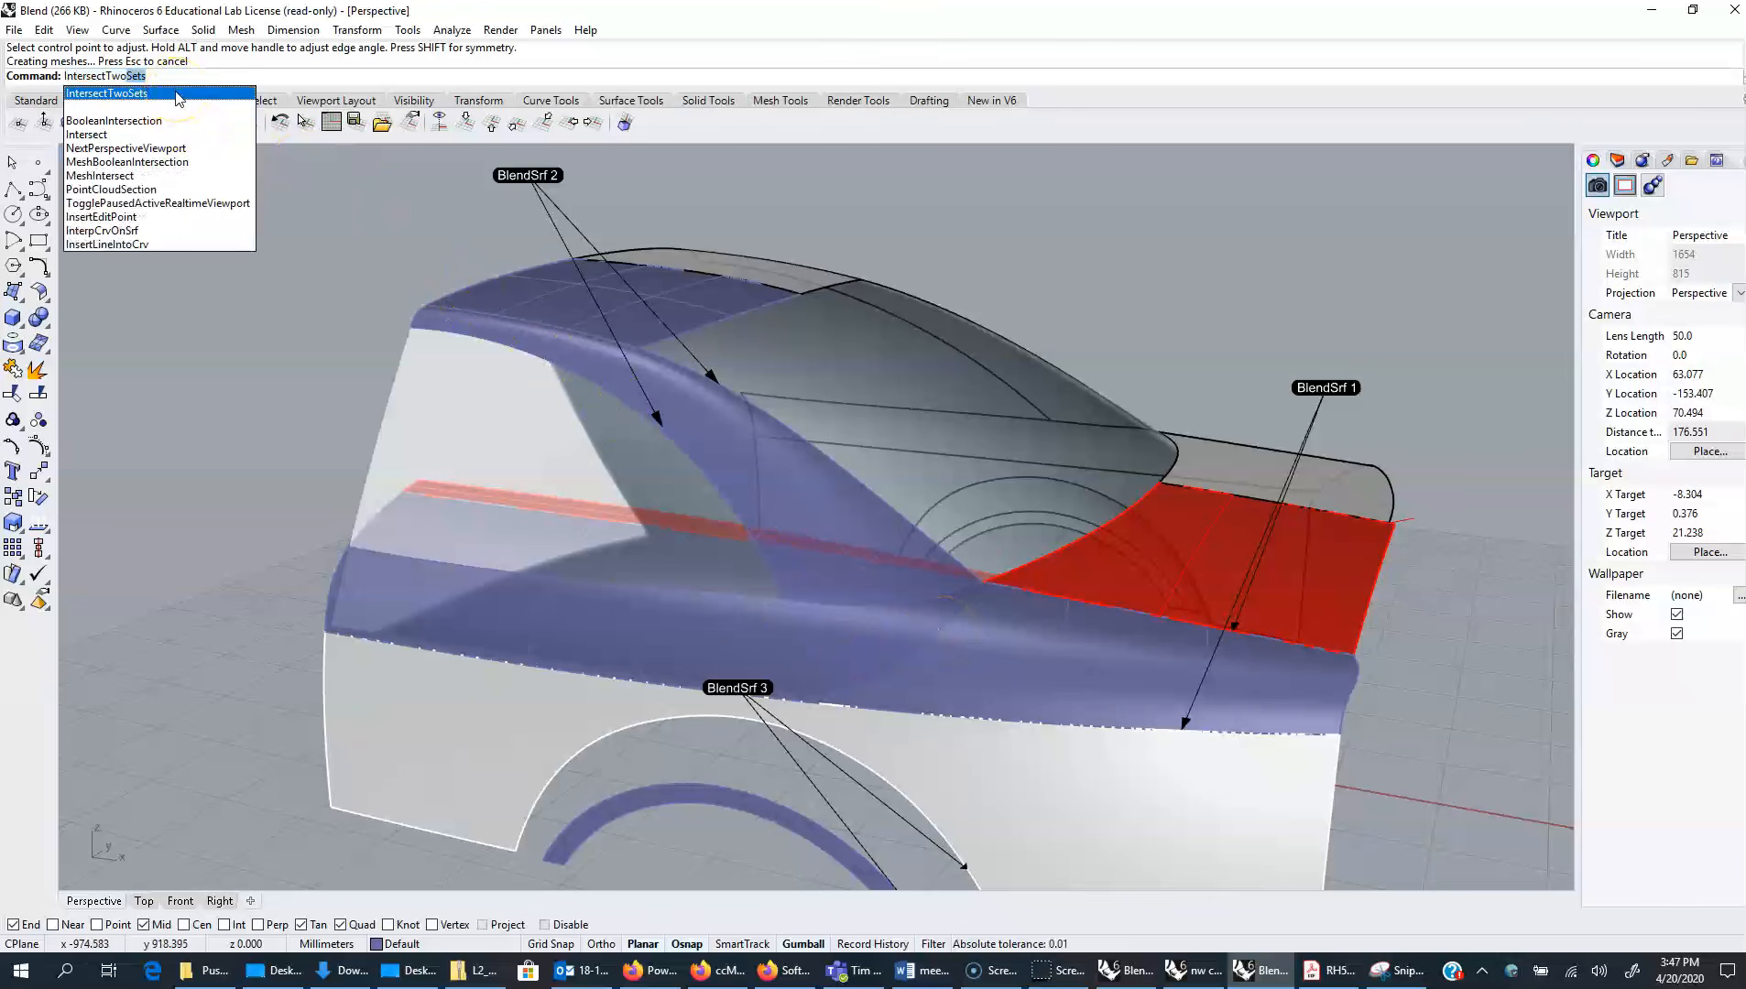
{"action": "left_click", "coordinate": [177, 95]}
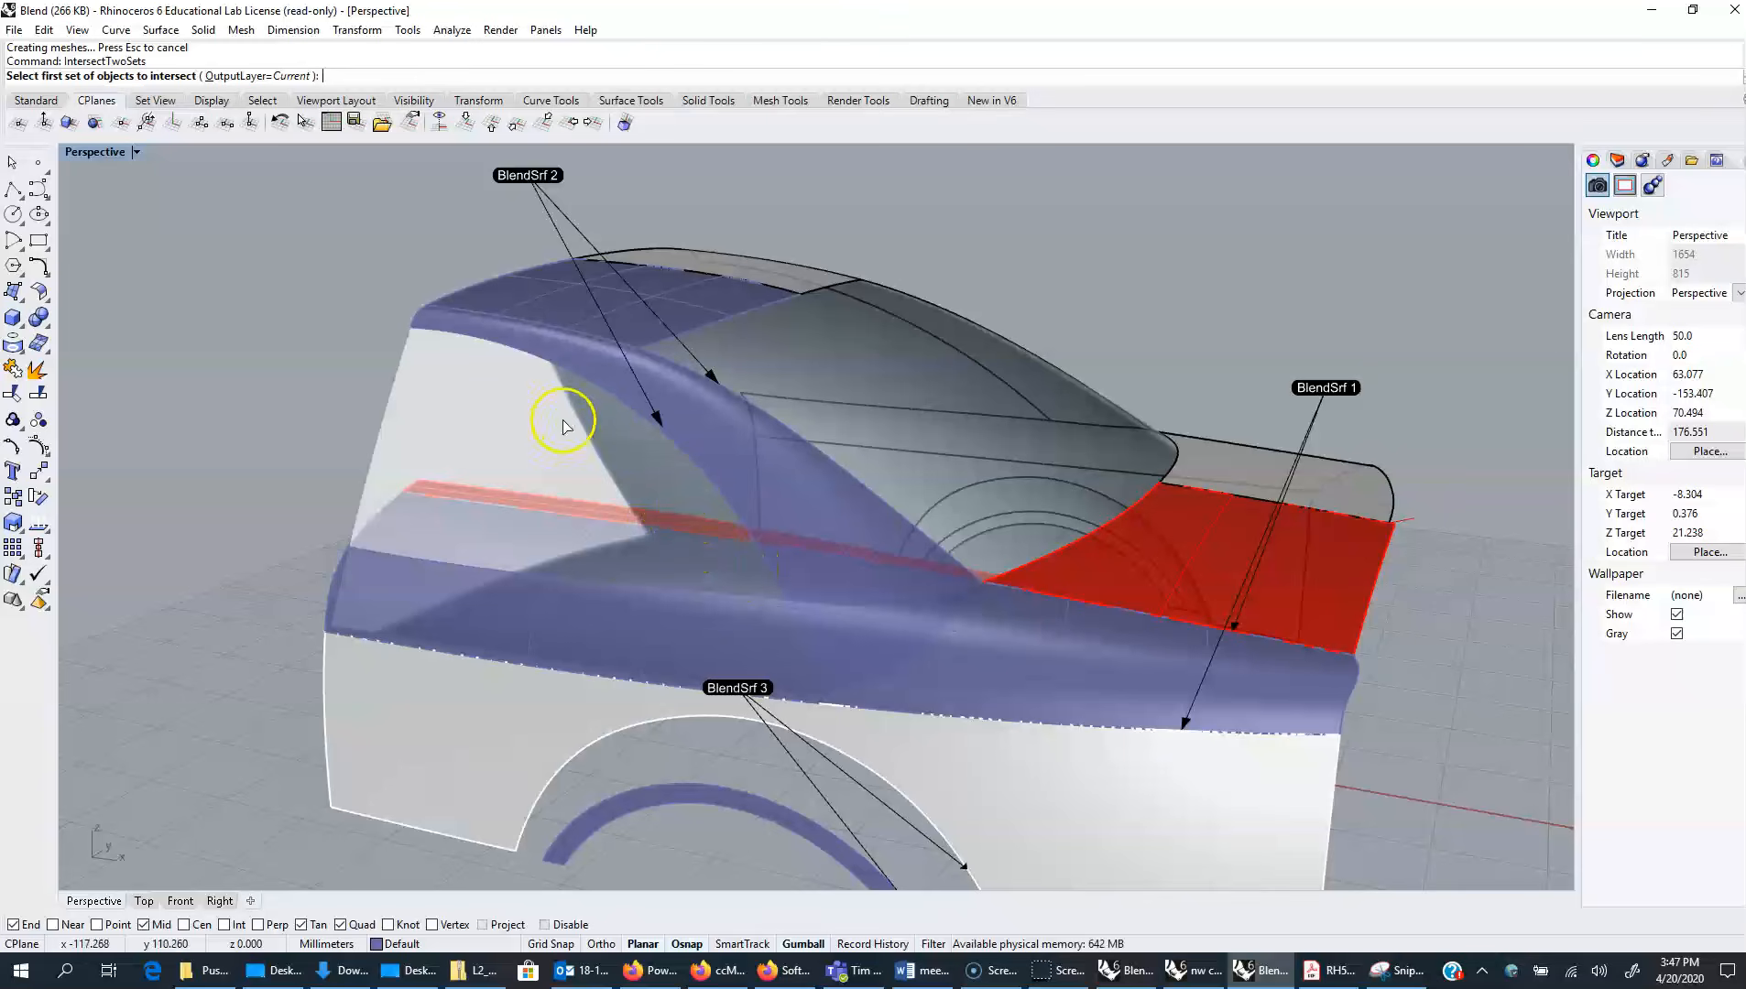
{"action": "left_click", "coordinate": [739, 541]}
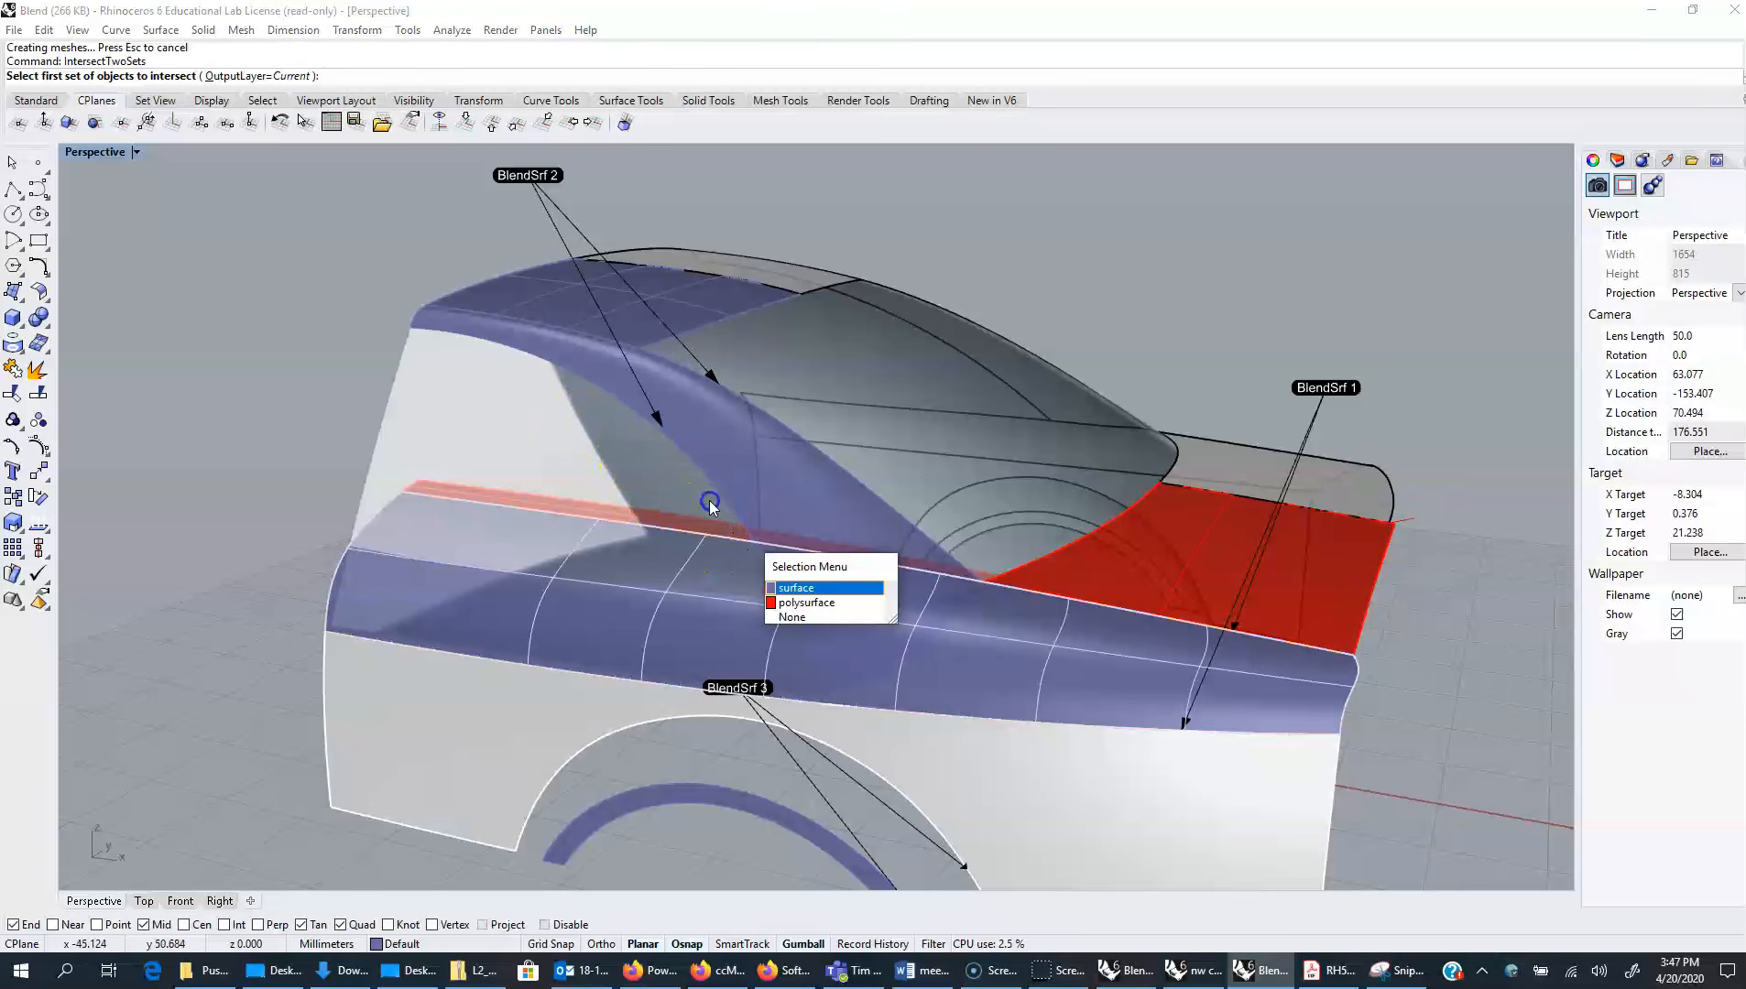
{"action": "left_click", "coordinate": [730, 635]}
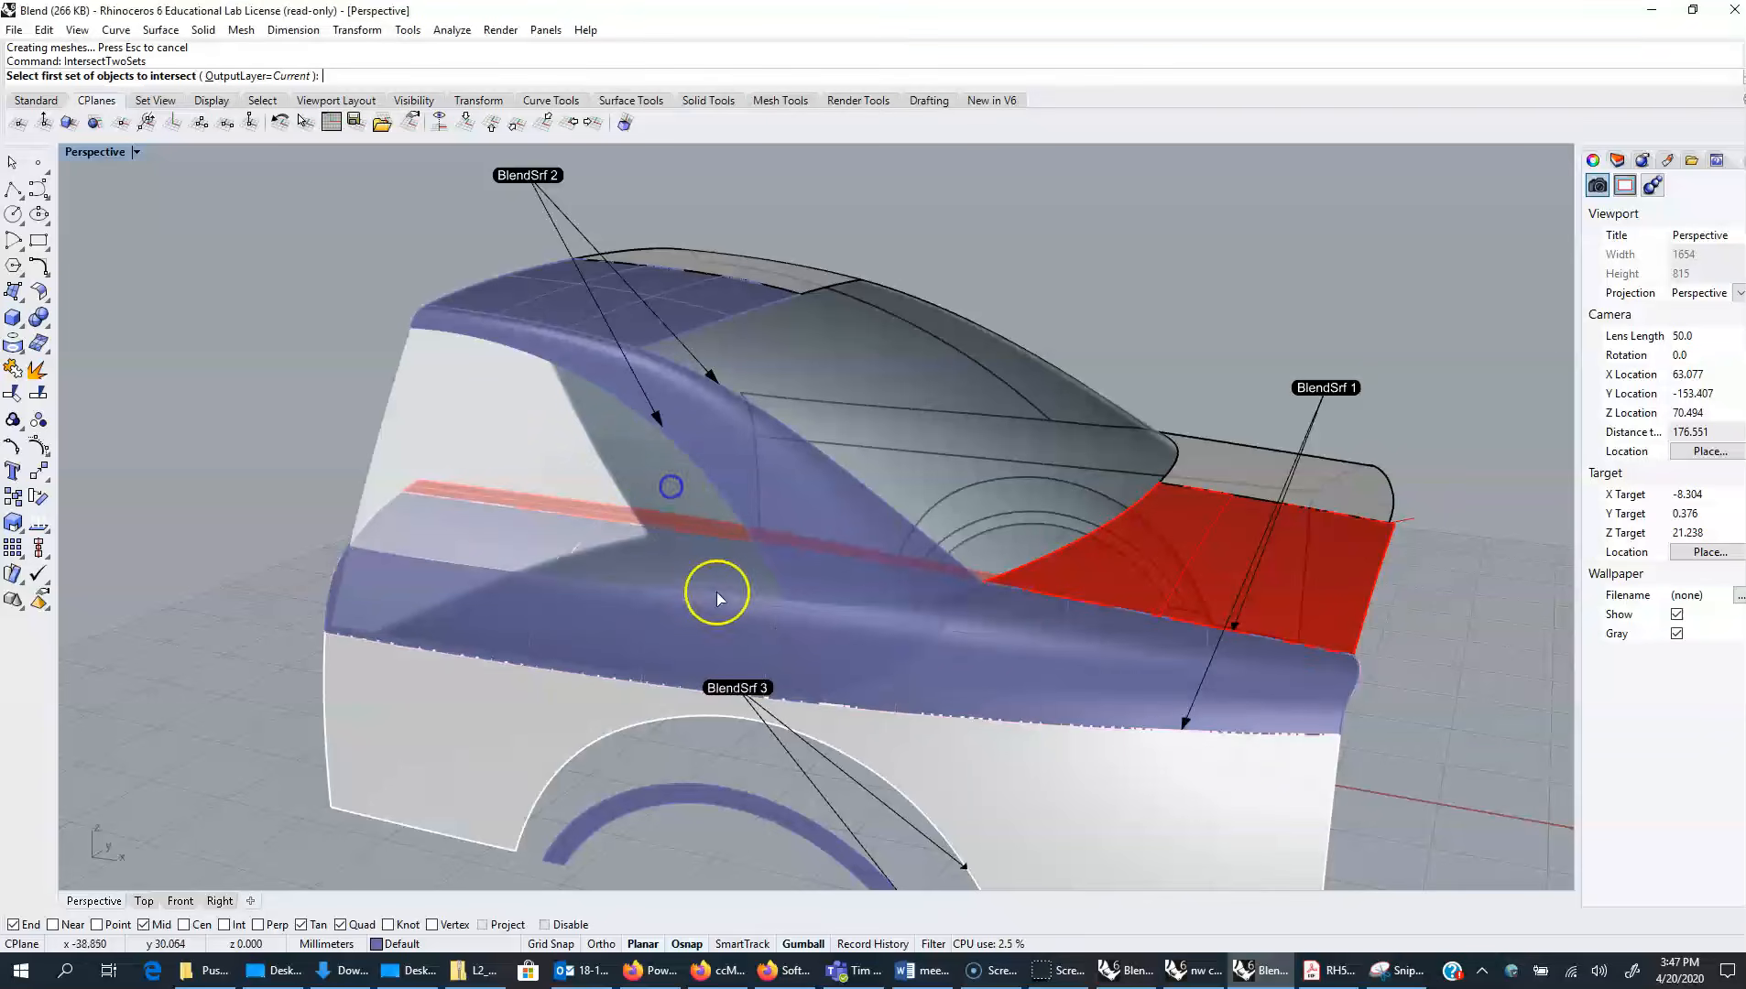
{"action": "left_click_drag", "start_coordinate": [671, 488], "coordinate": [650, 512]}
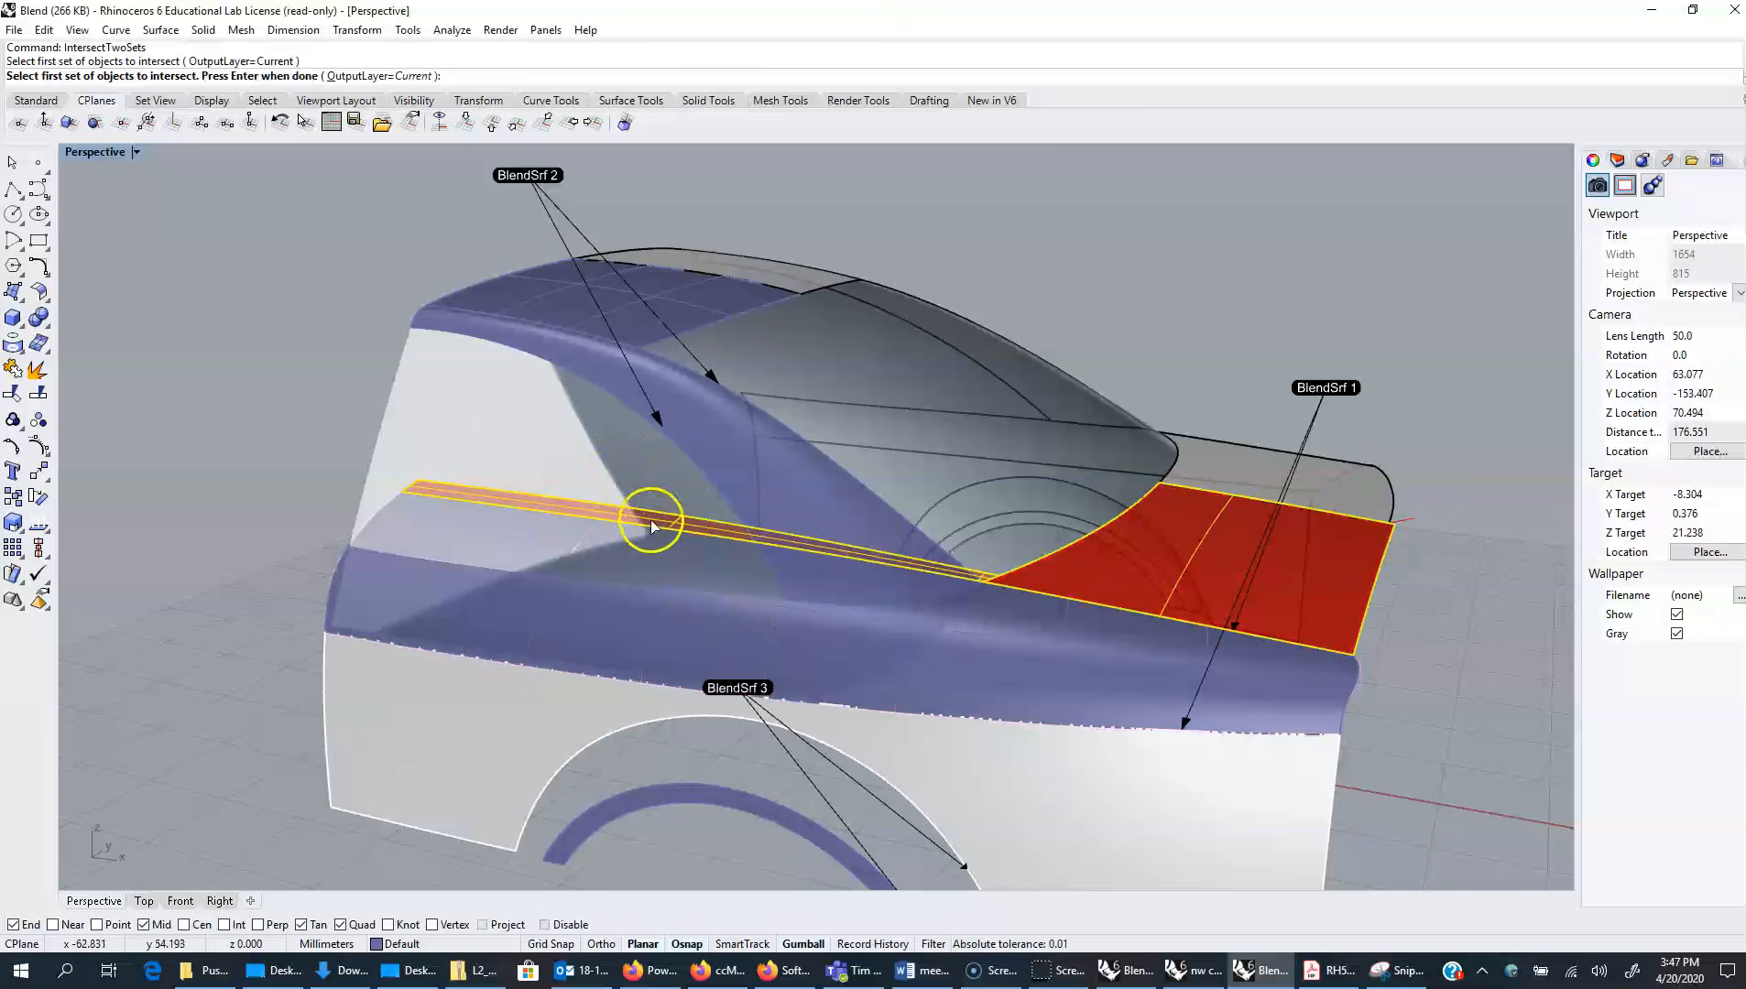
{"action": "left_click", "coordinate": [652, 521], "text": "ctrl"}
{"action": "left_click", "coordinate": [438, 395]}
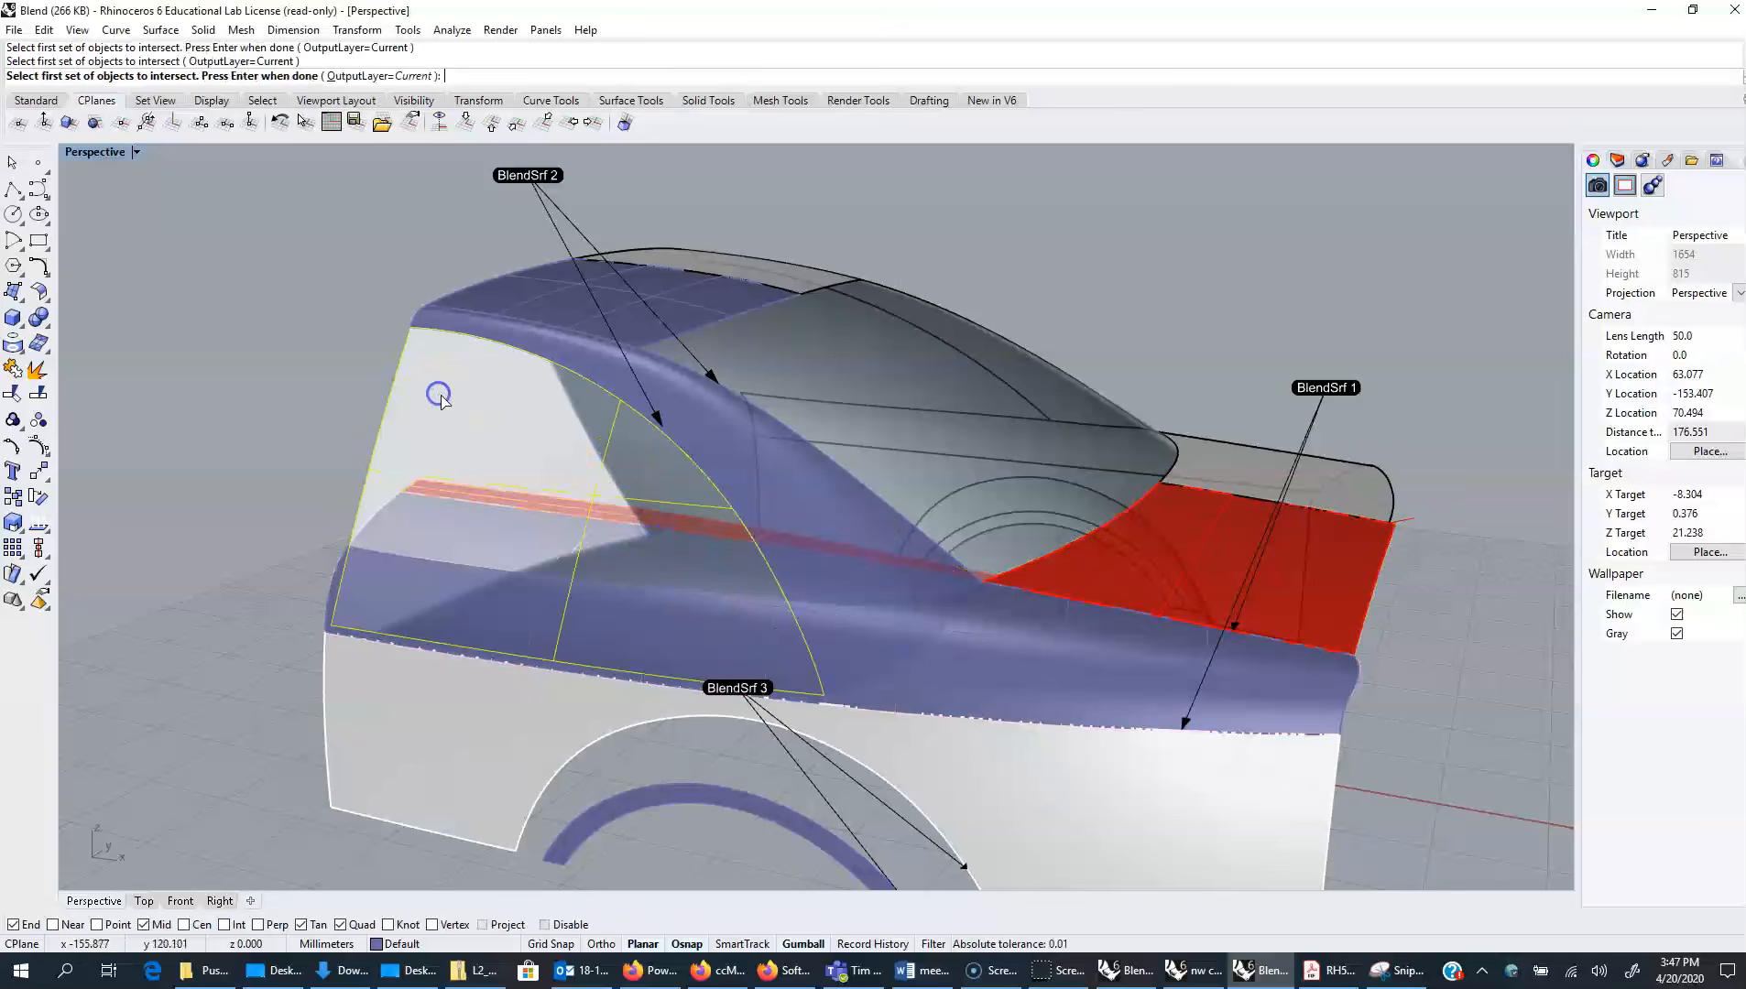
{"action": "left_click", "coordinate": [767, 484]}
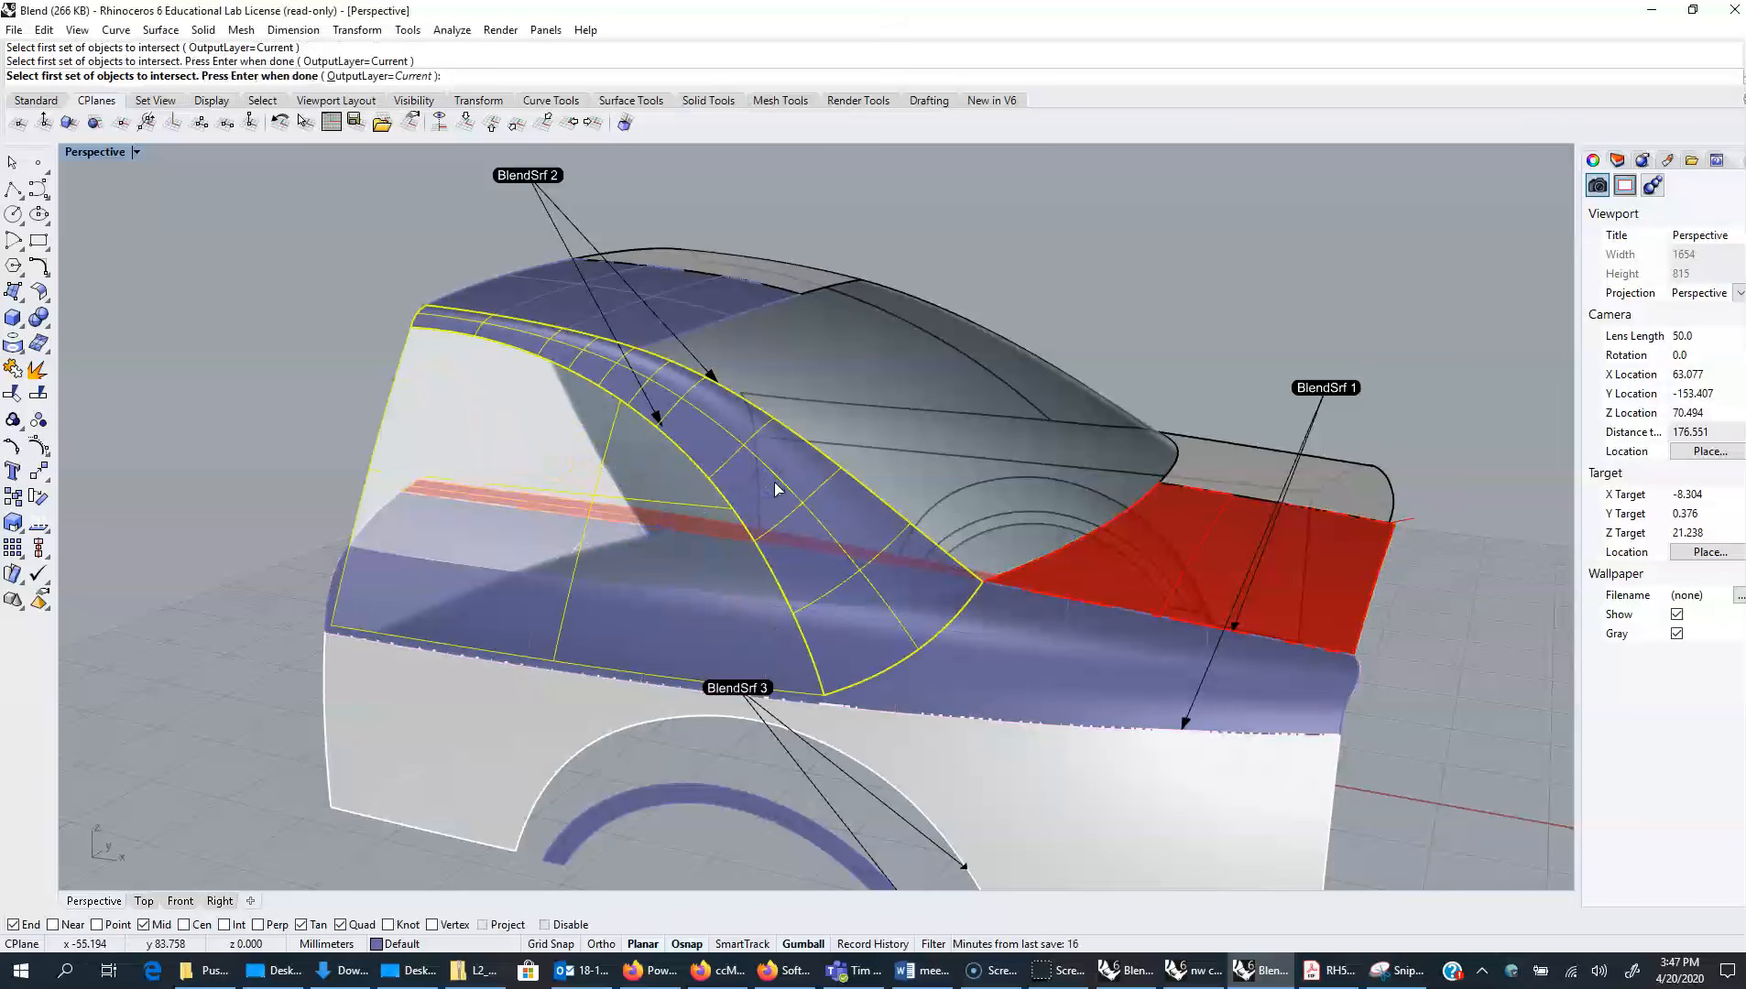
{"action": "key", "text": "Return"}
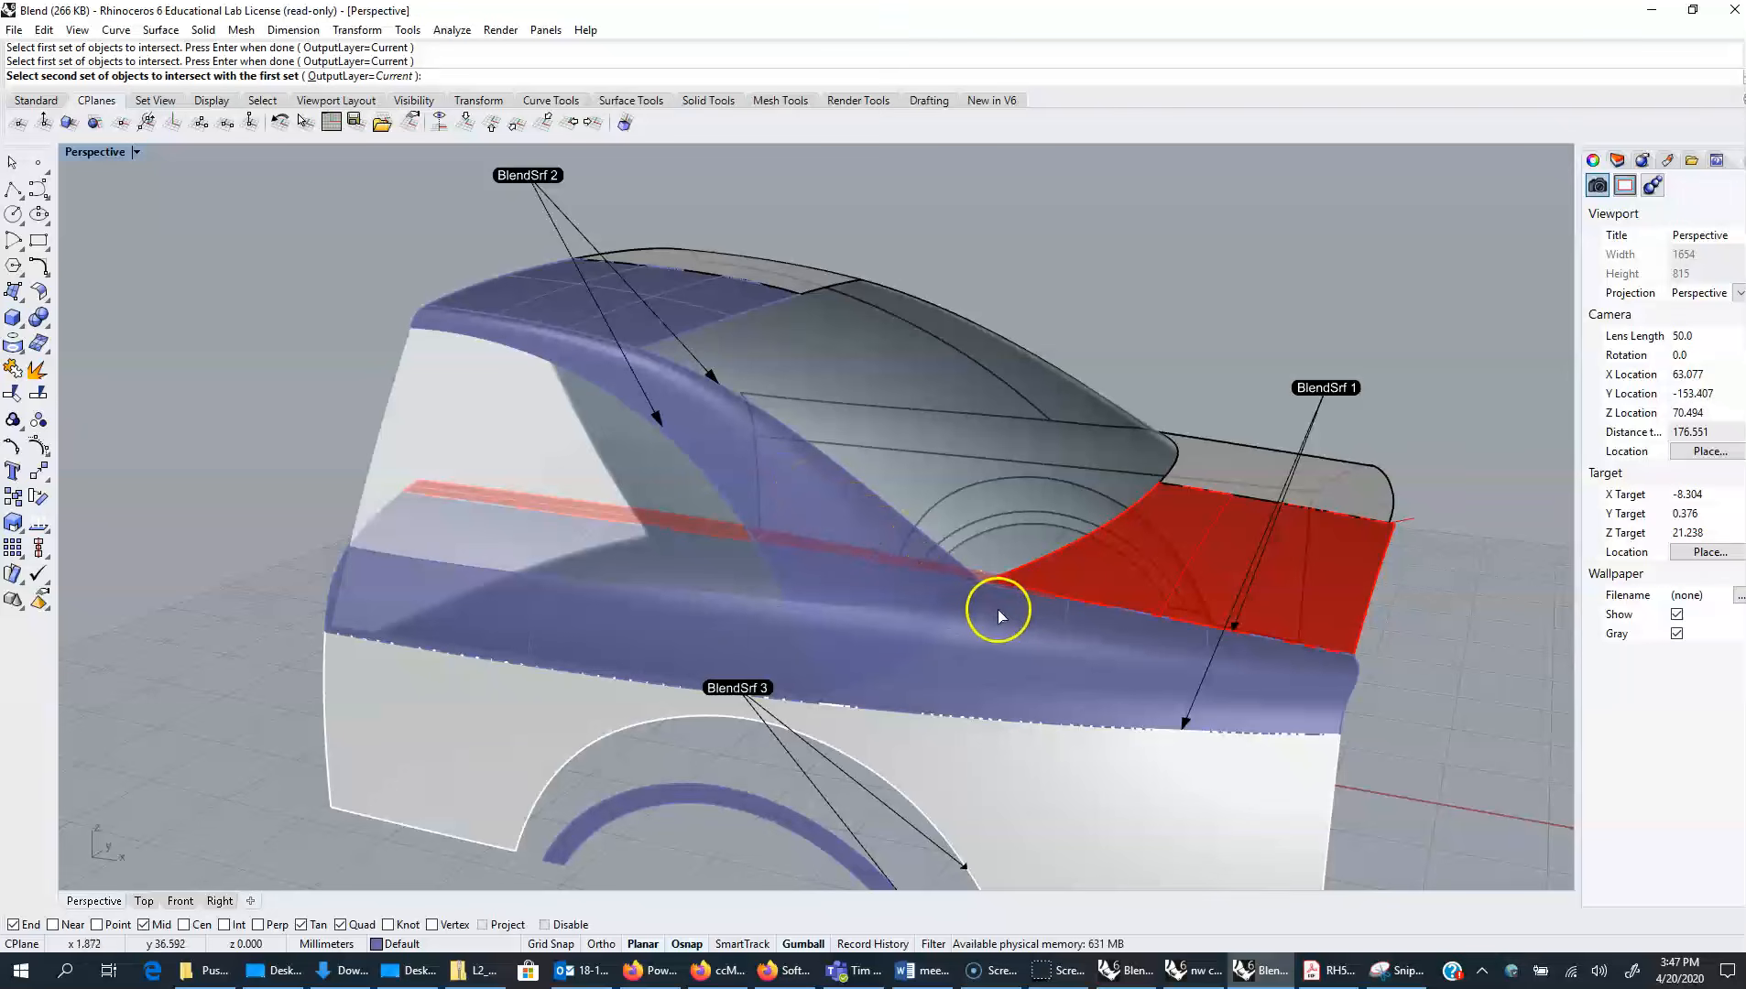
Intersect the first set with the hood-to-fender blend surface and join the resulting curves into one
{"action": "left_click", "coordinate": [1068, 658]}
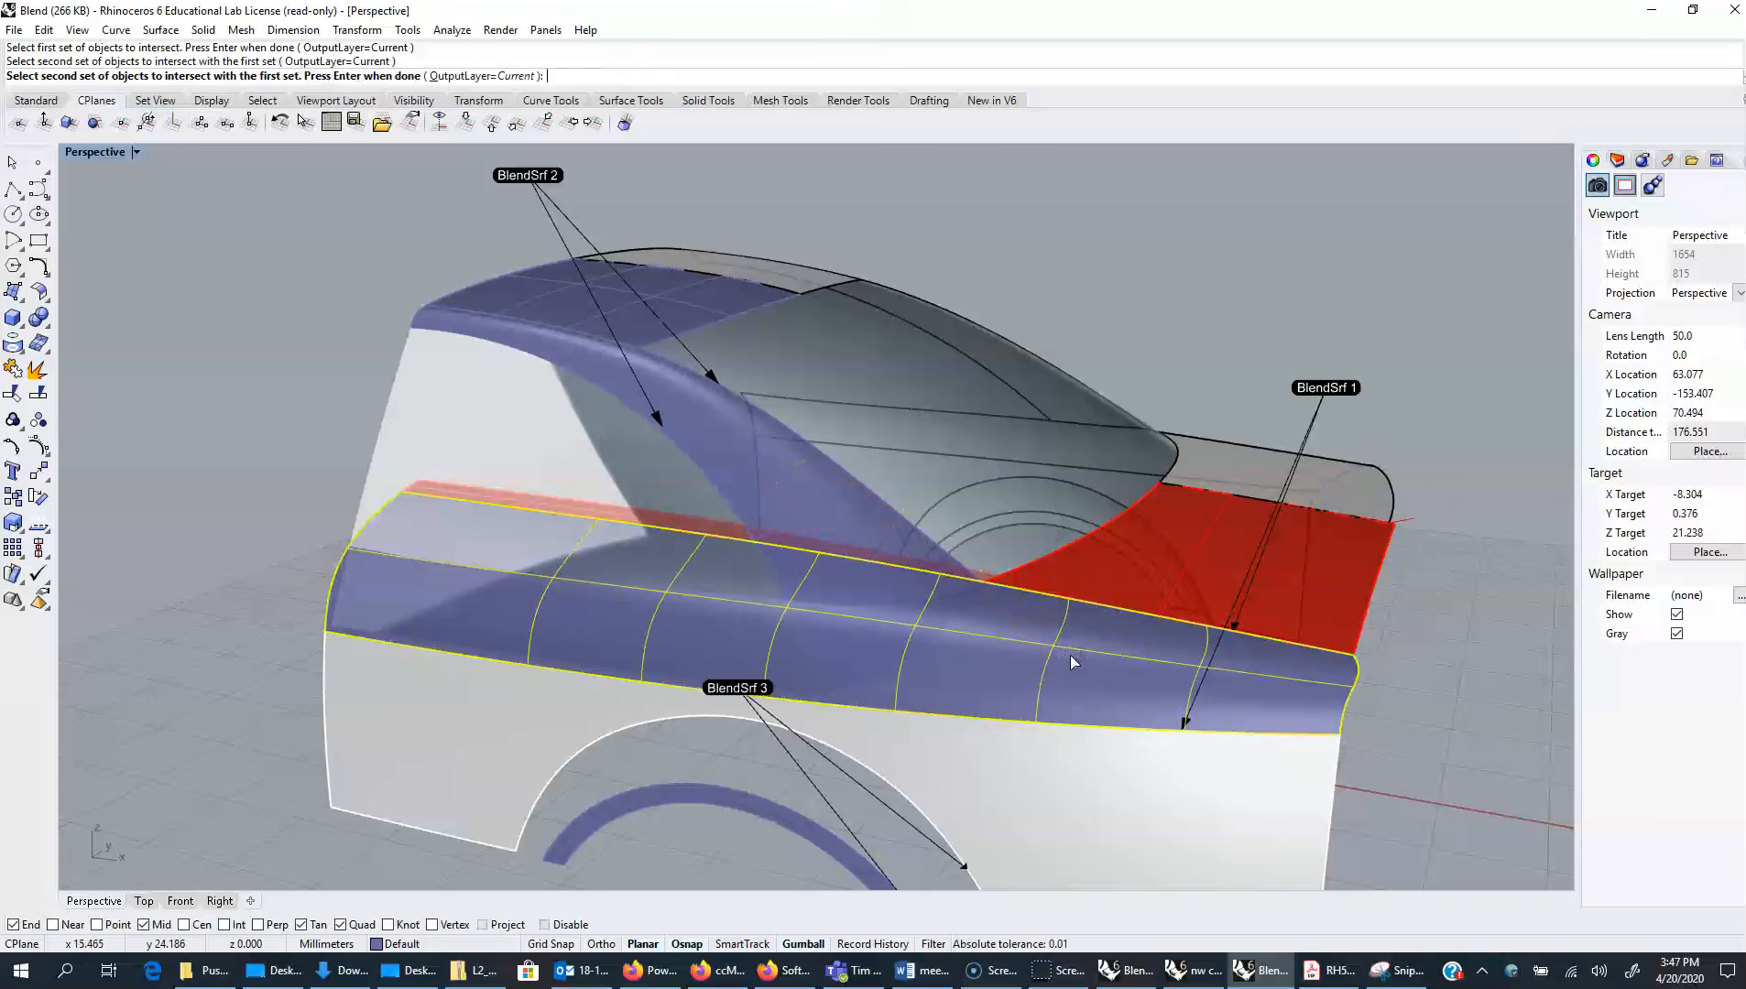
{"action": "key", "text": "Return"}
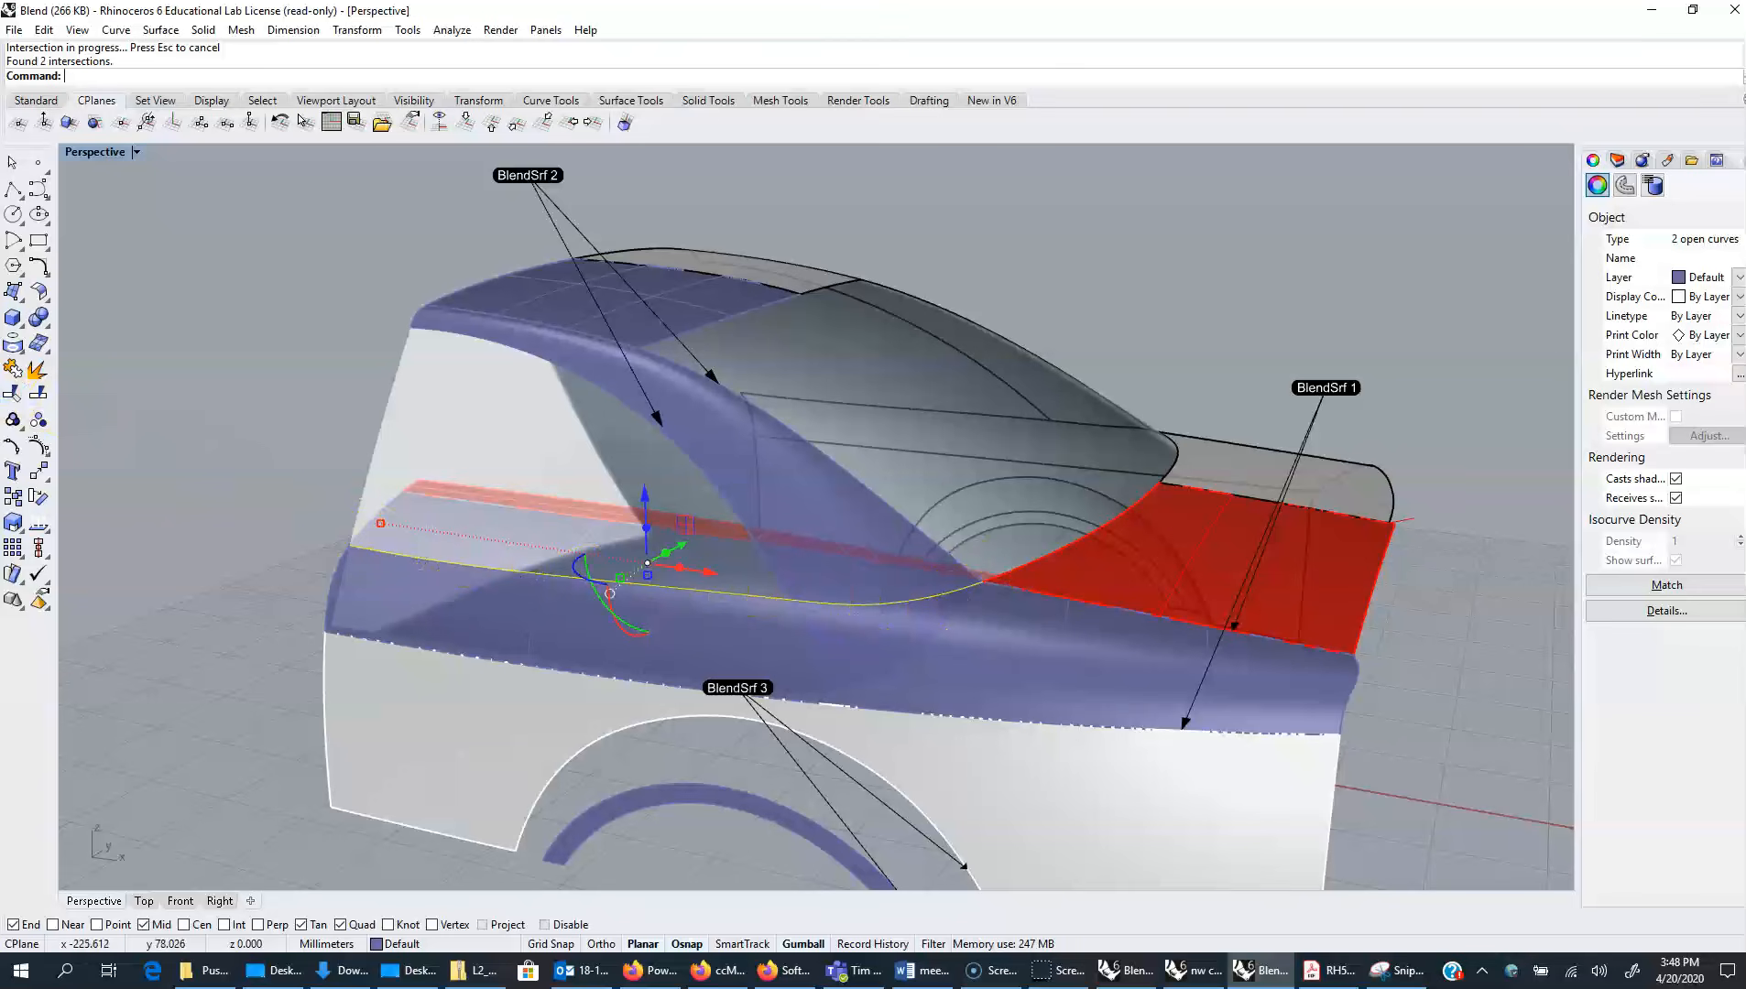
{"action": "left_click", "coordinate": [12, 370]}
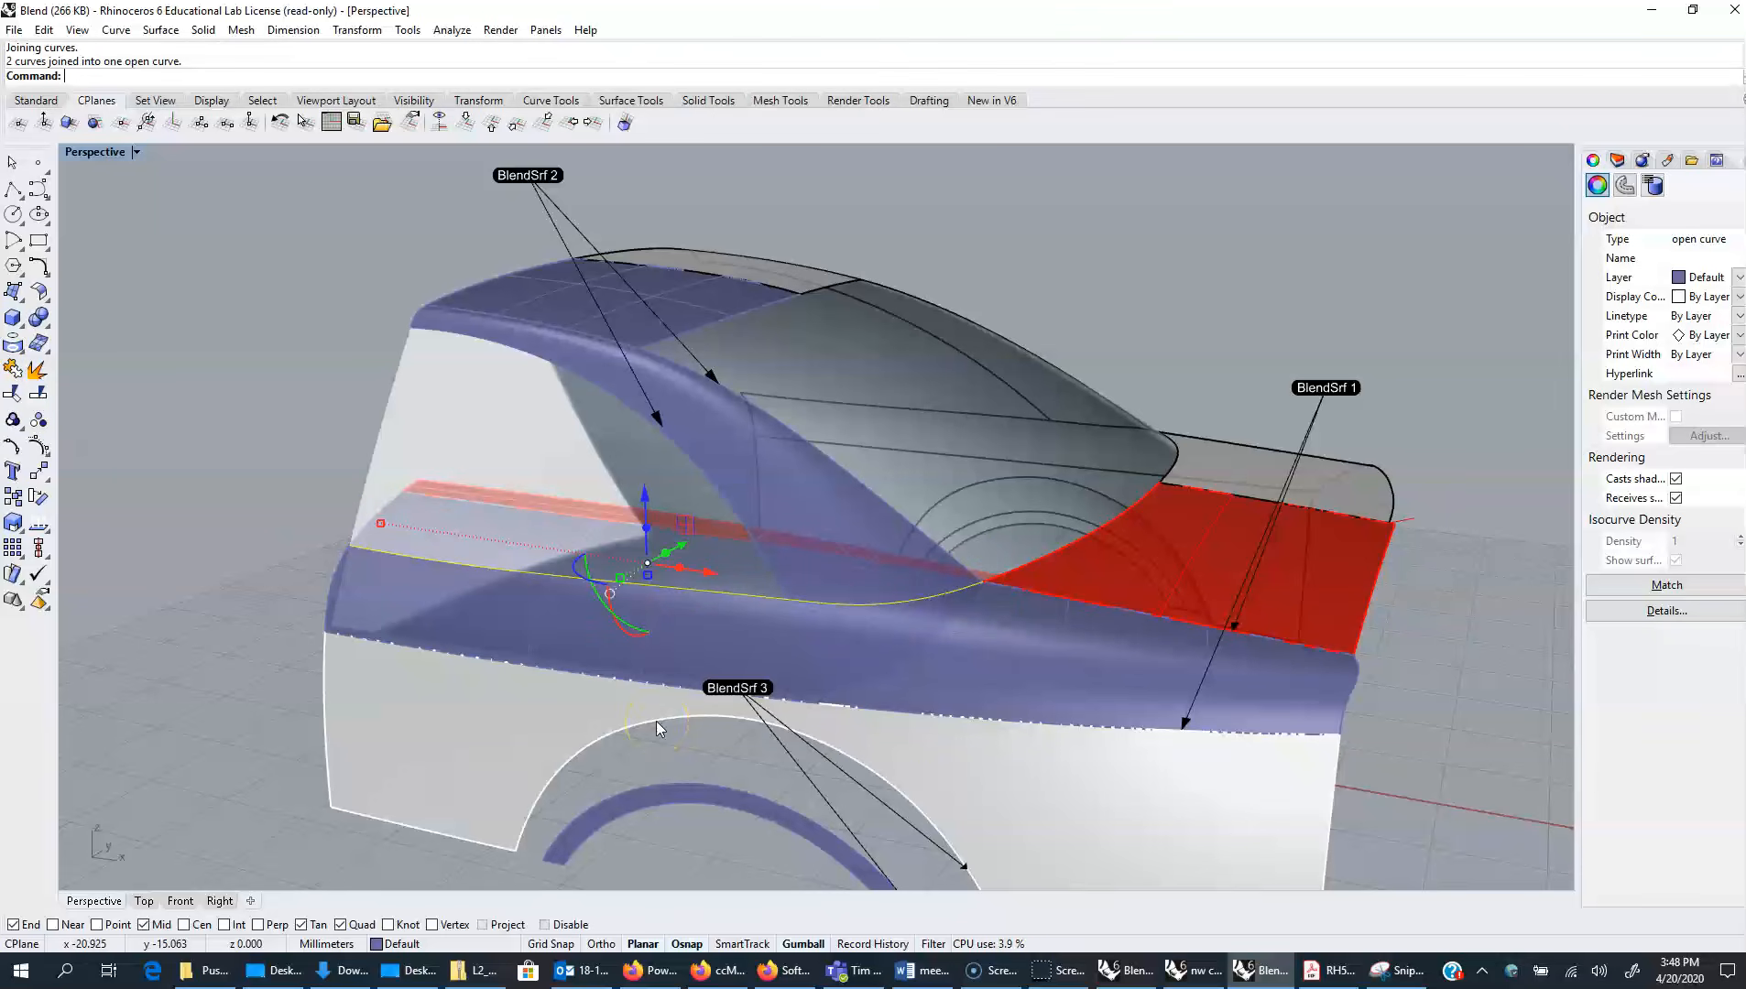
Extend both ends of the joined intersection curve across the hood-to-fender blend surface with ExtendCrvOnSrf
{"action": "type", "text": "Extend"}
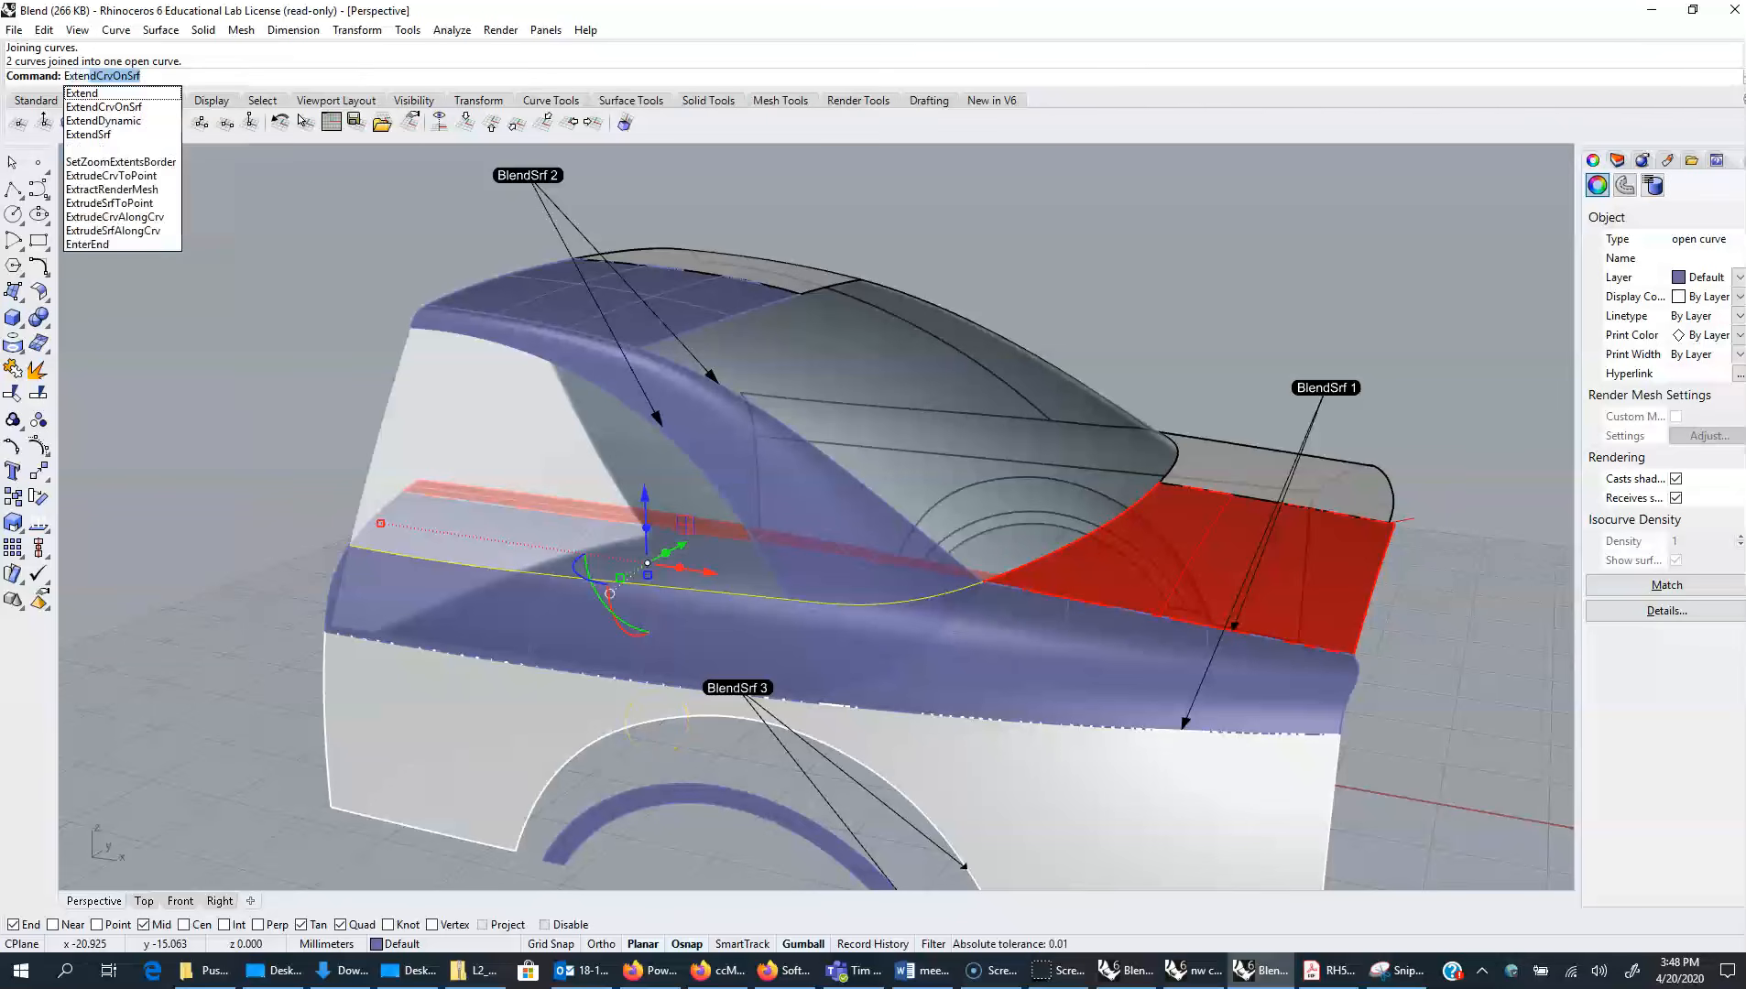
{"action": "type", "text": "Cr"}
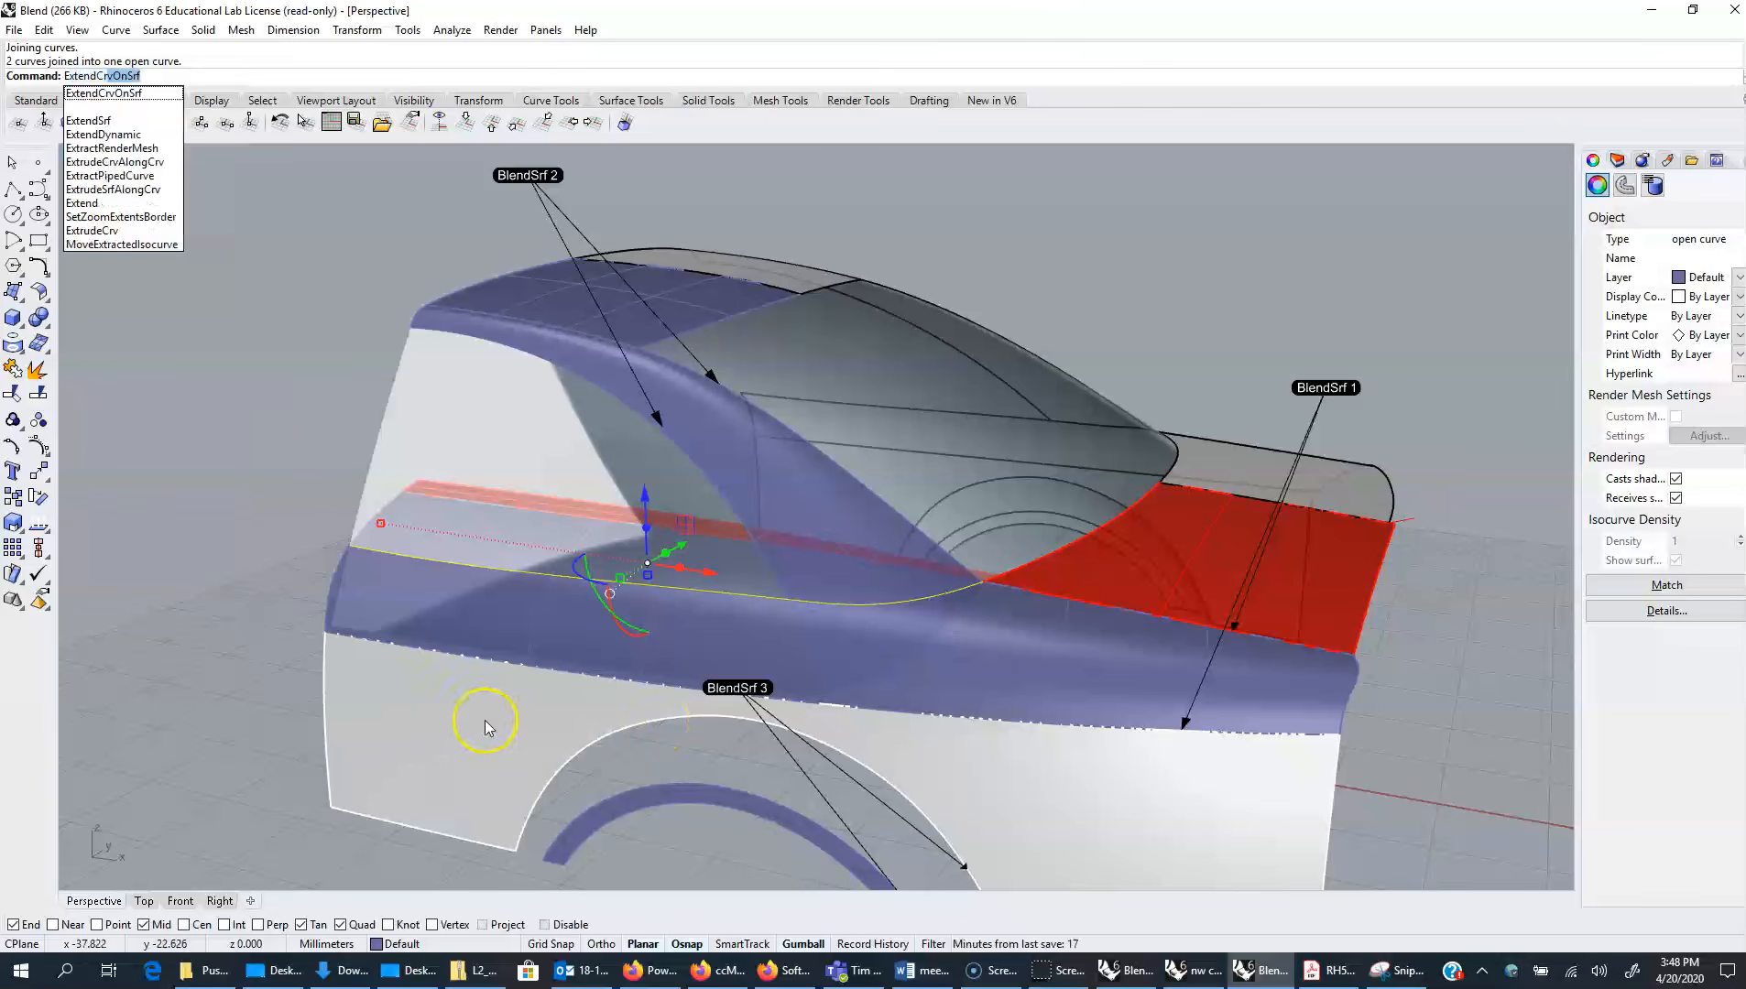
{"action": "left_click", "coordinate": [129, 94]}
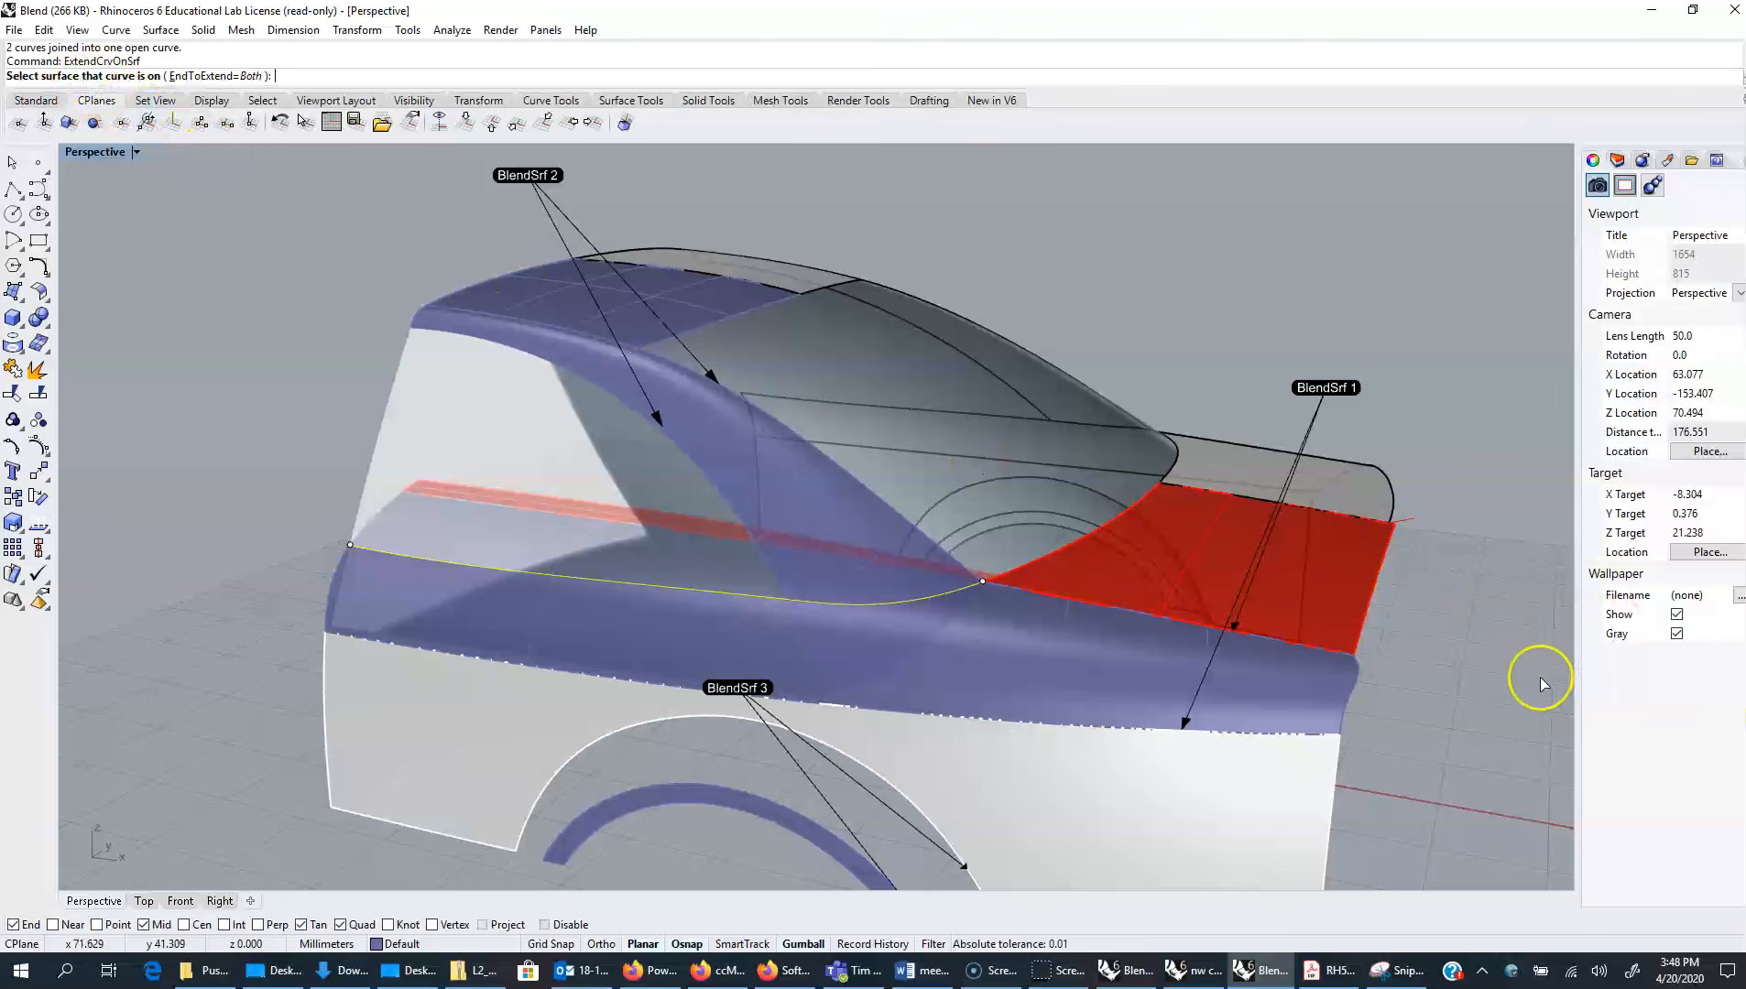
{"action": "right_click_drag", "start_coordinate": [1462, 690], "coordinate": [196, 694]}
{"action": "left_click", "coordinate": [1138, 641]}
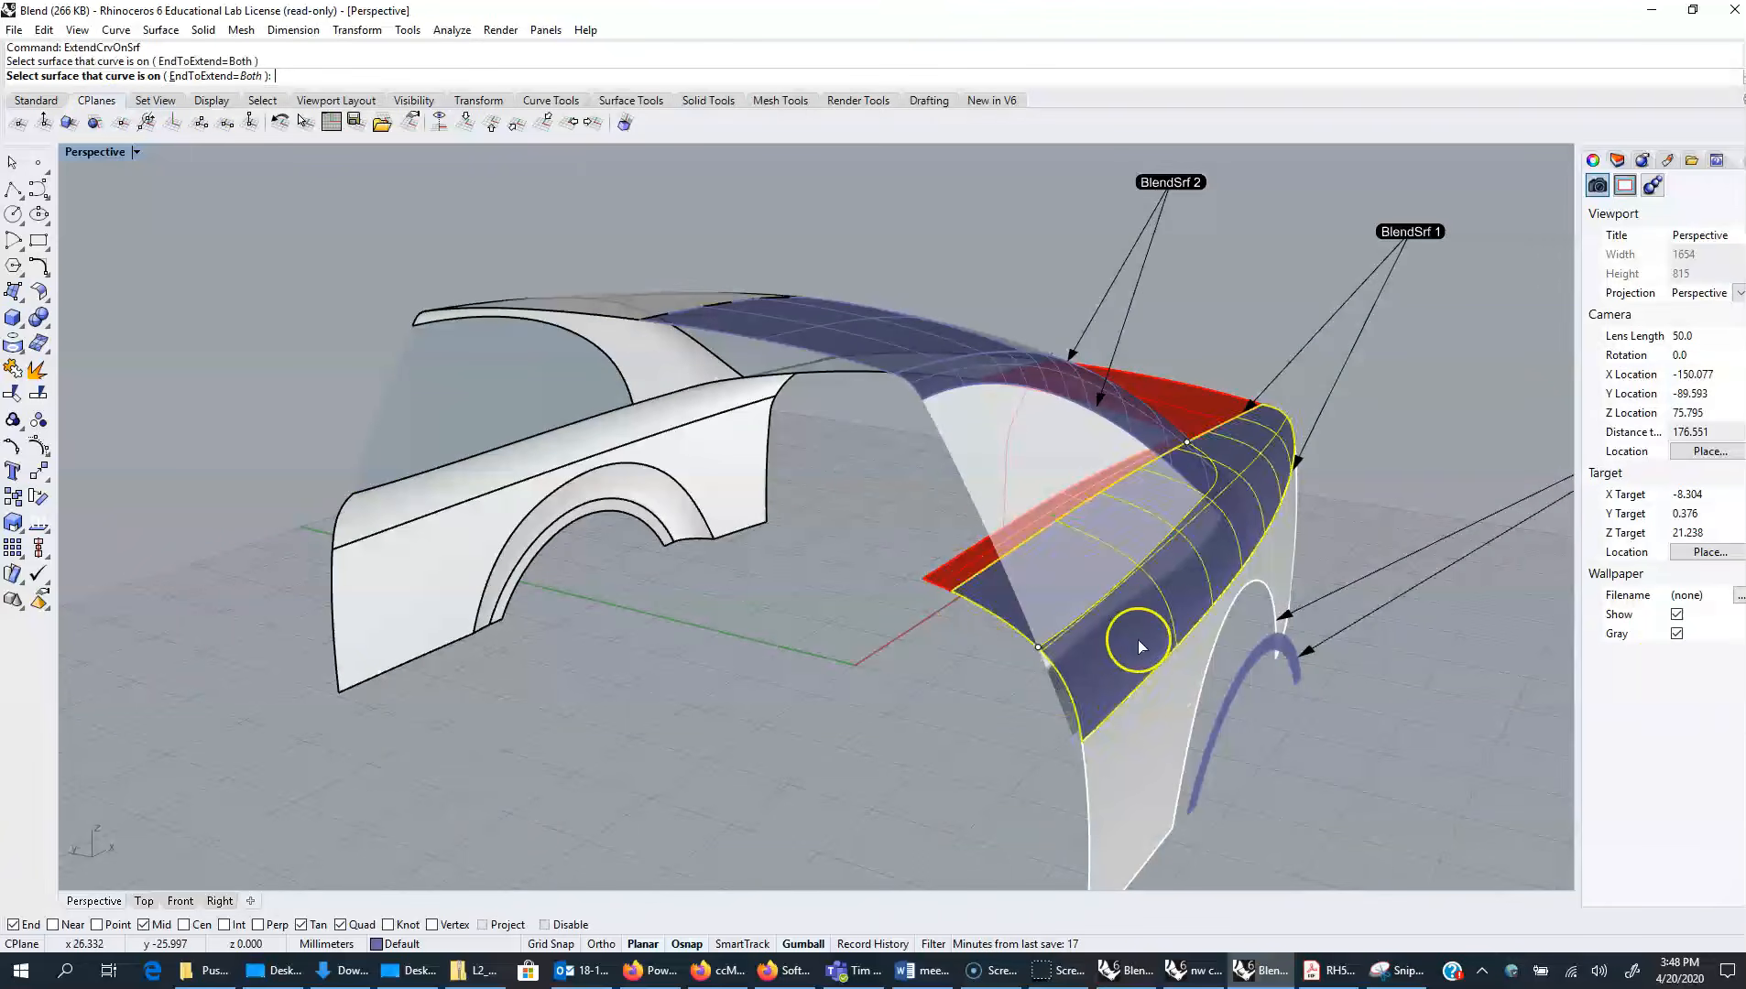
{"action": "right_click_drag", "start_coordinate": [761, 697], "coordinate": [813, 700]}
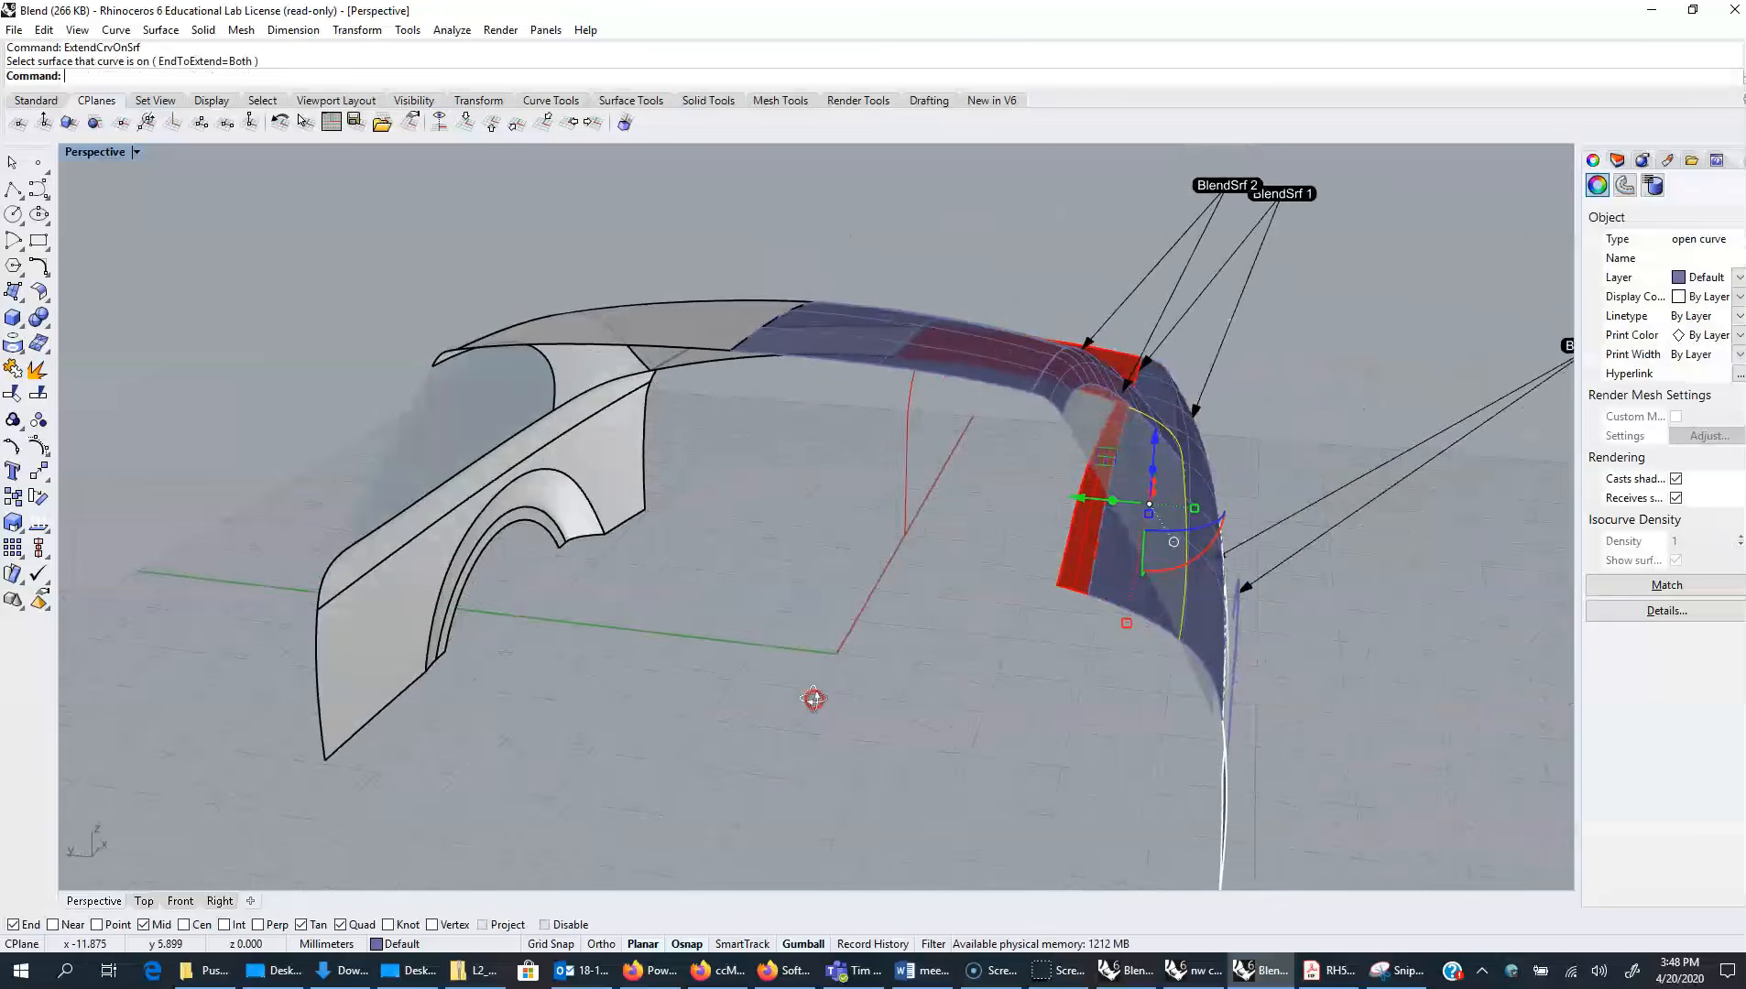
{"action": "scroll", "coordinate": [812, 698], "scroll_direction": "down", "scroll_amount": 3}
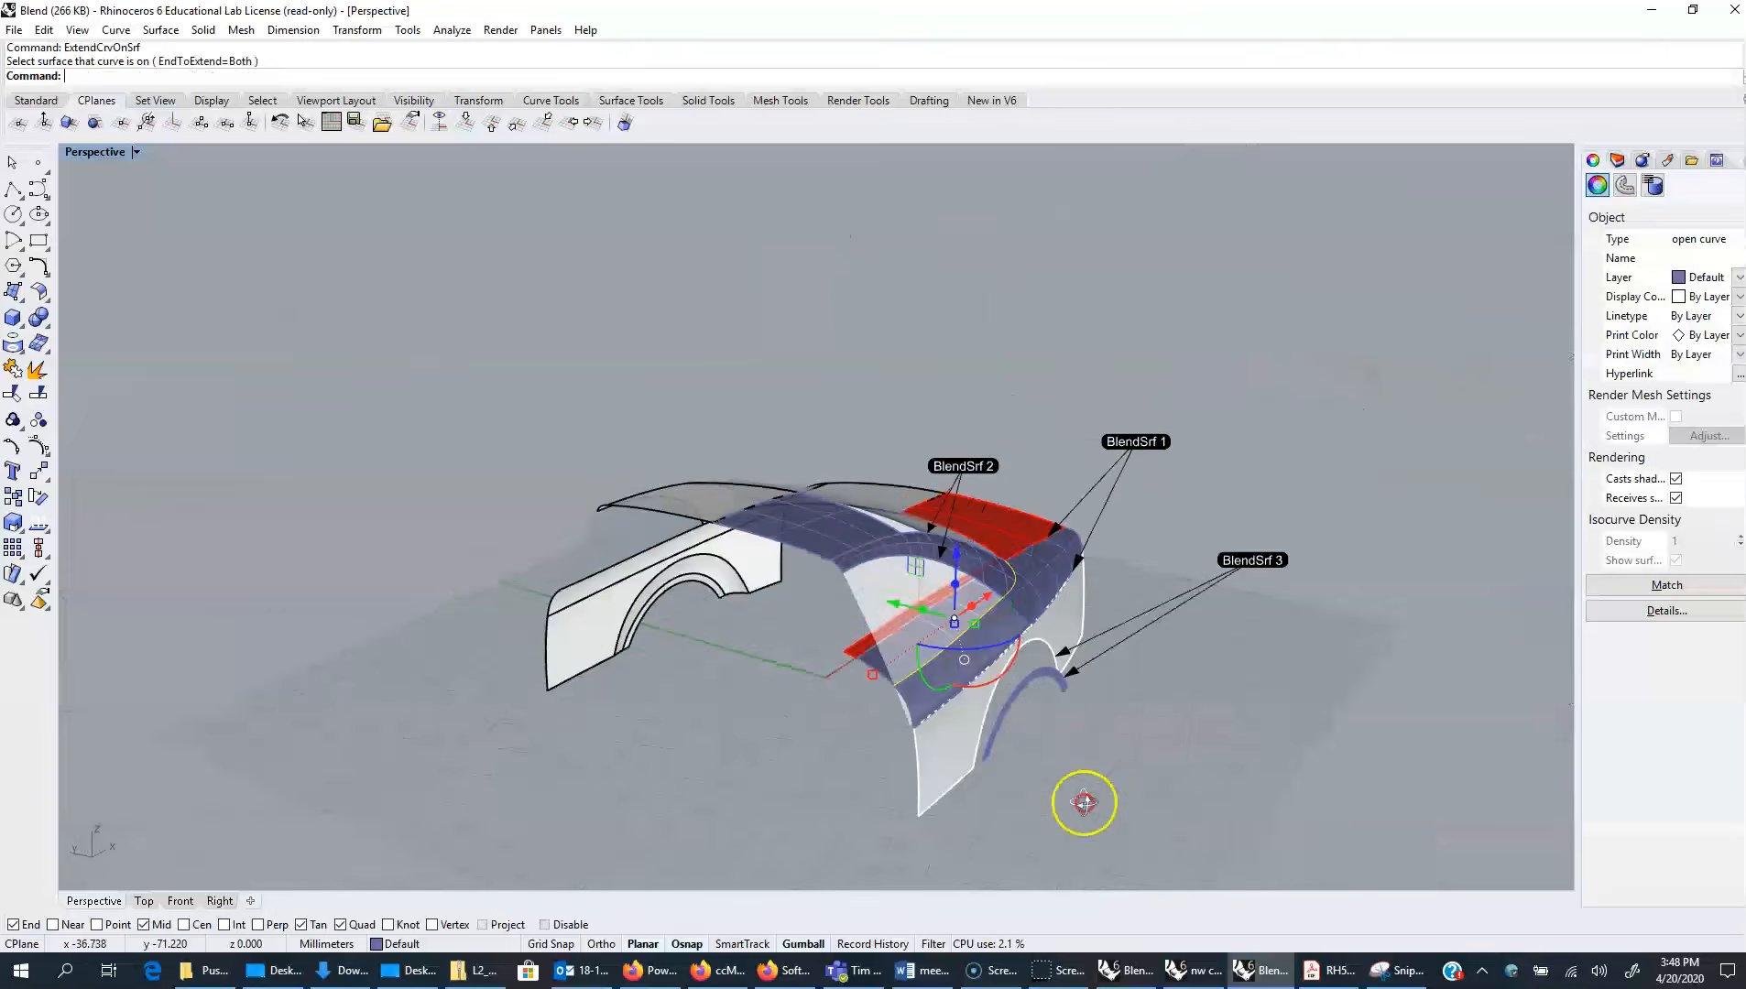
Use the near body half's surfaces and curves as cutting objects and trim the side window excess hanging below the hood-to-fender blend
{"action": "left_click_drag", "start_coordinate": [1145, 857], "coordinate": [432, 402]}
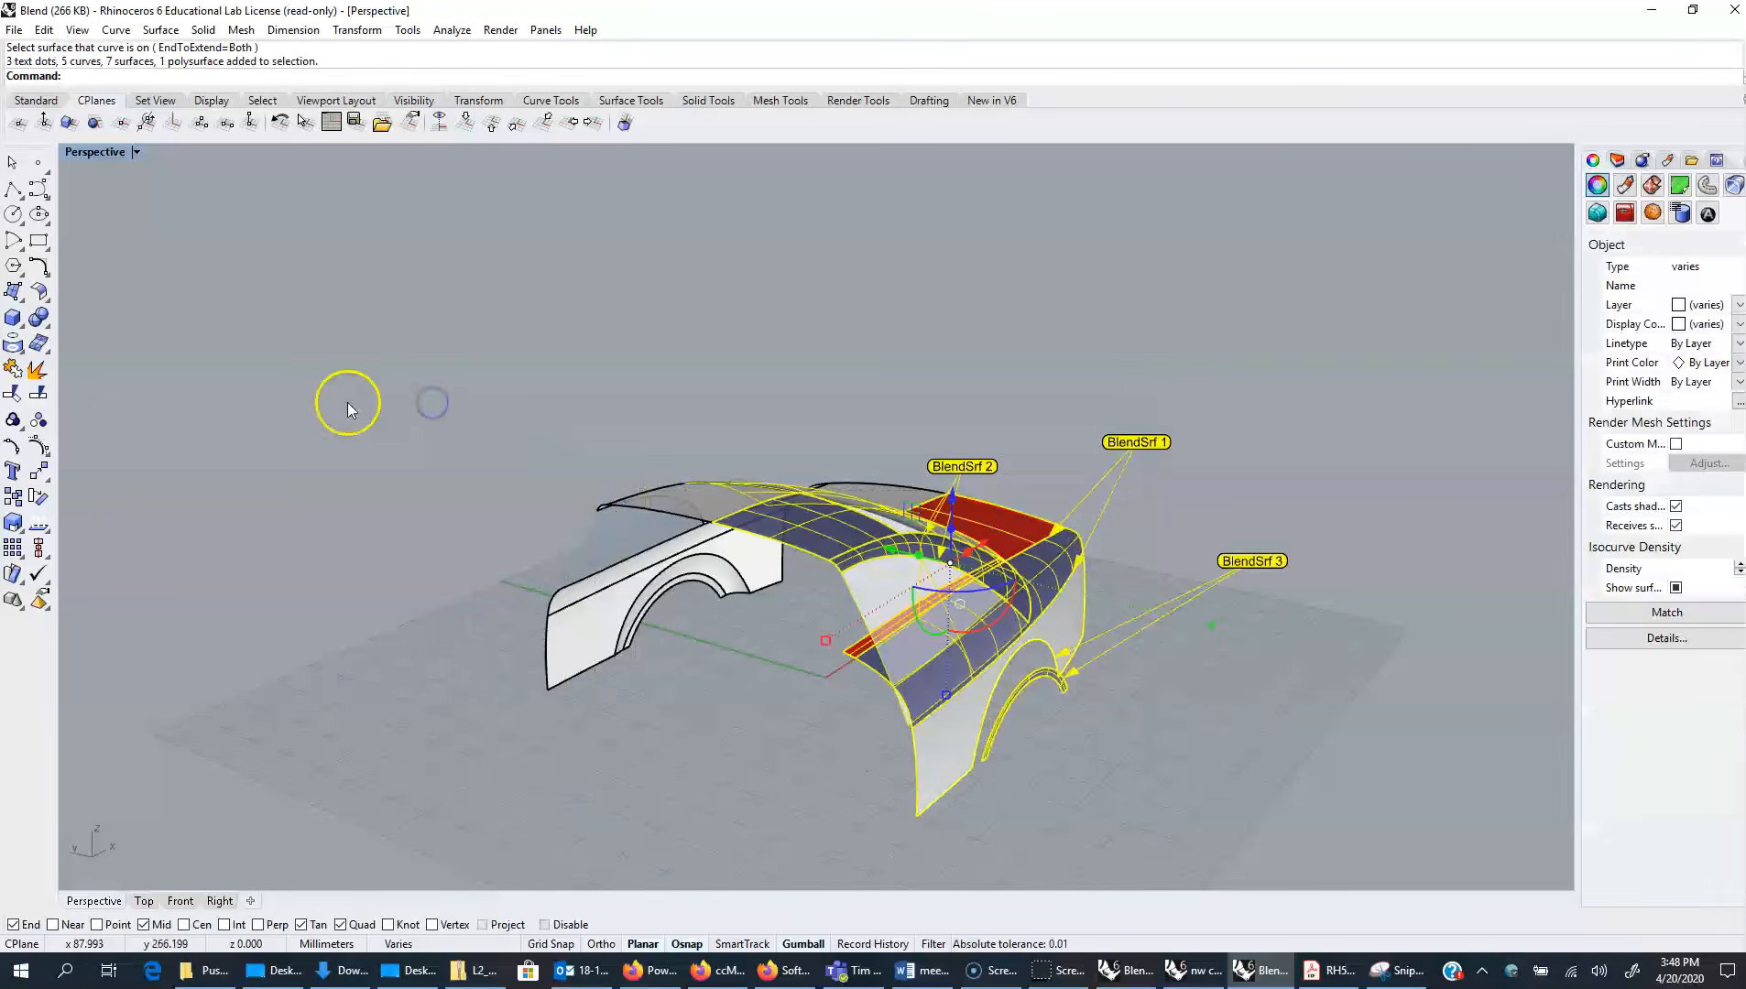
{"action": "left_click", "coordinate": [11, 398]}
{"action": "right_click_drag", "start_coordinate": [510, 666], "coordinate": [698, 682]}
{"action": "right_click_drag", "start_coordinate": [1054, 612], "coordinate": [1010, 767]}
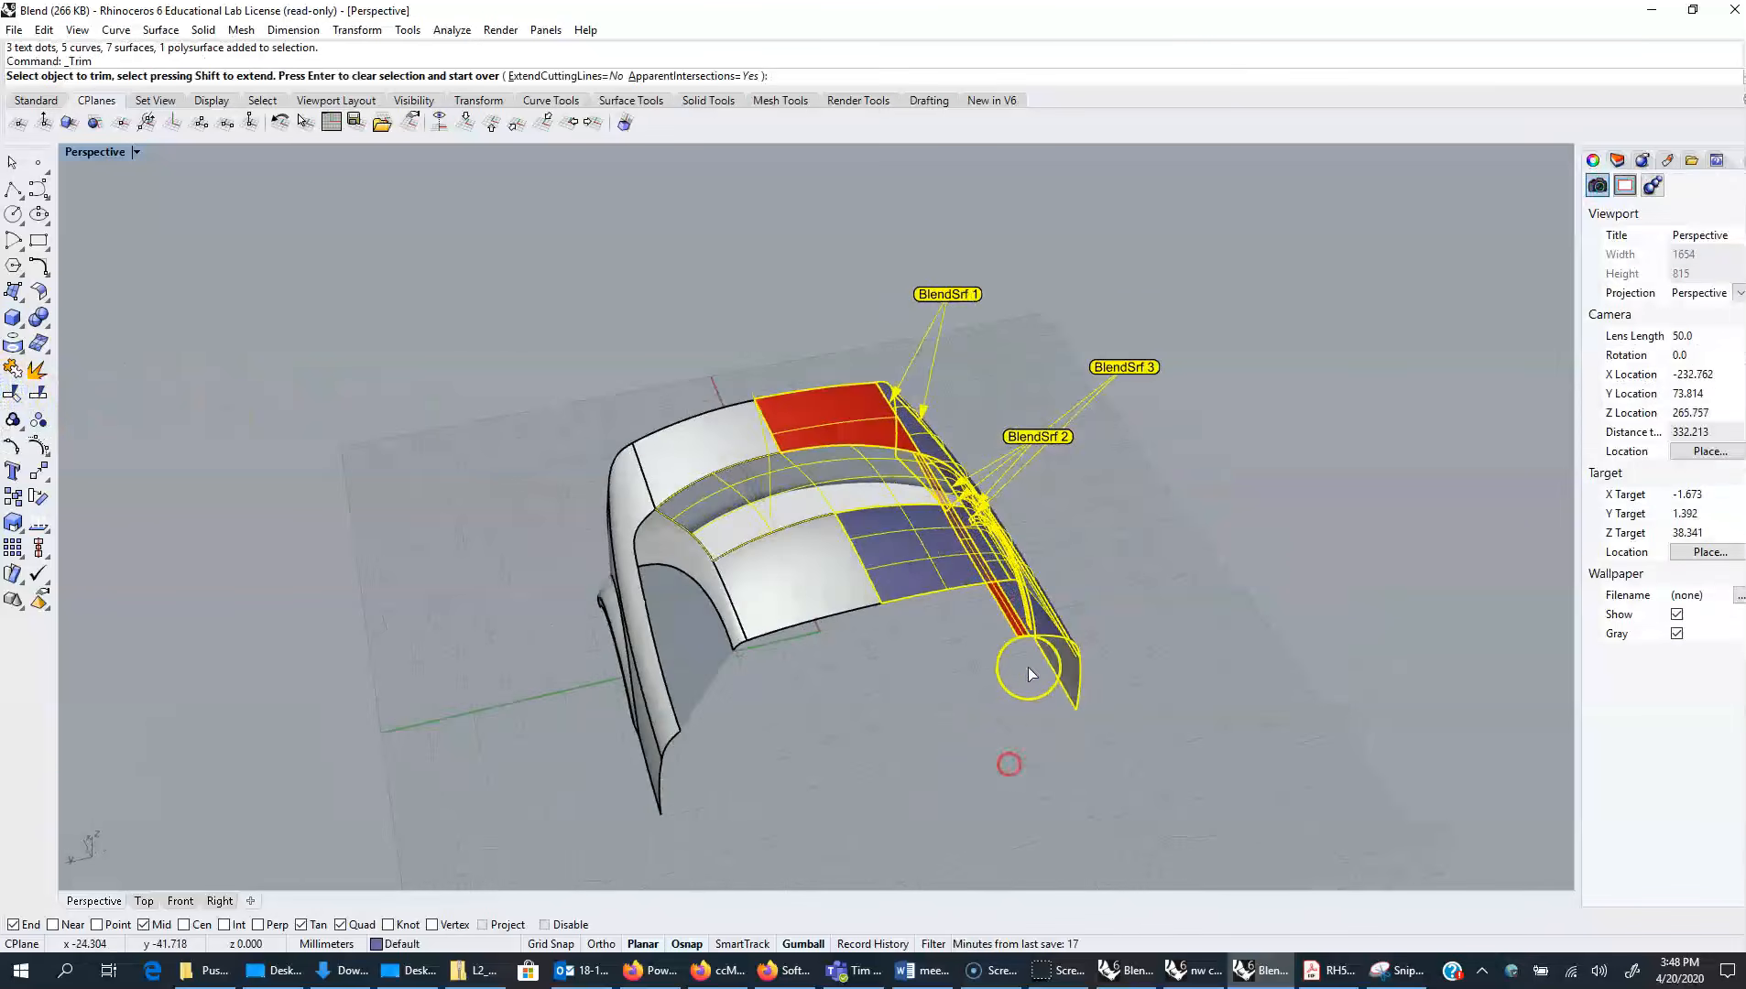
{"action": "scroll", "coordinate": [1030, 641], "scroll_direction": "up", "scroll_amount": 4}
{"action": "left_click", "coordinate": [1017, 622]}
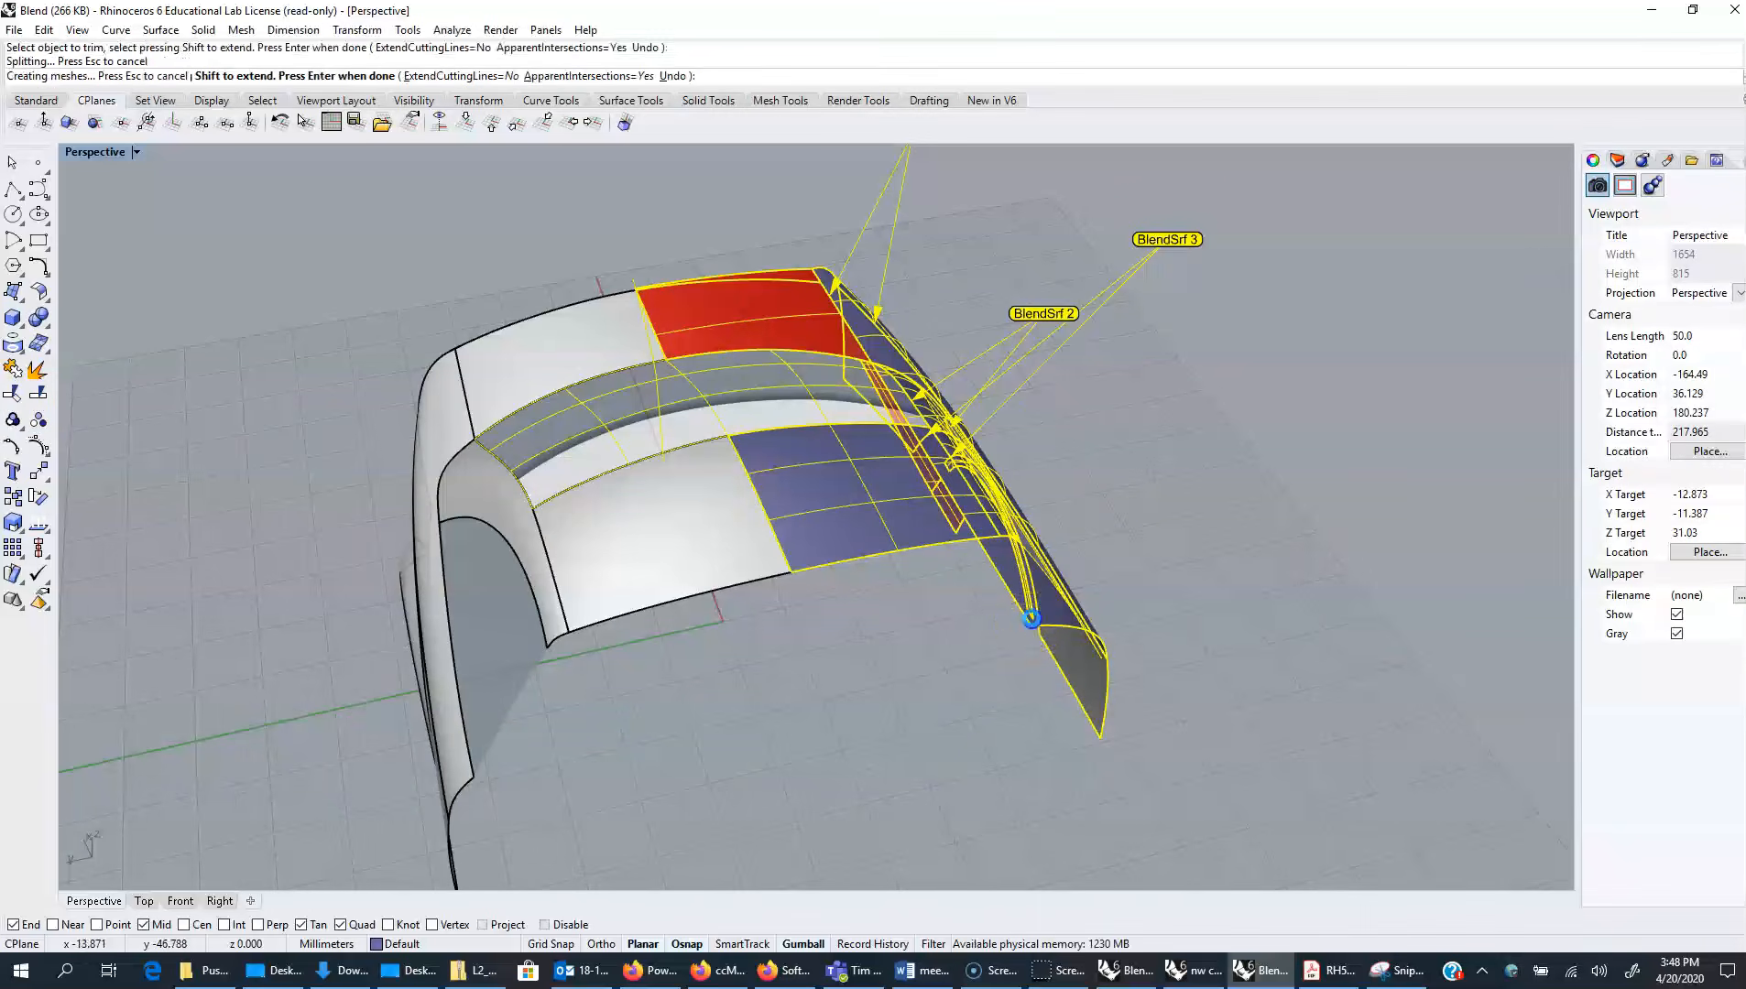
{"action": "right_click_drag", "start_coordinate": [983, 710], "coordinate": [949, 656]}
{"action": "left_click", "coordinate": [990, 606]}
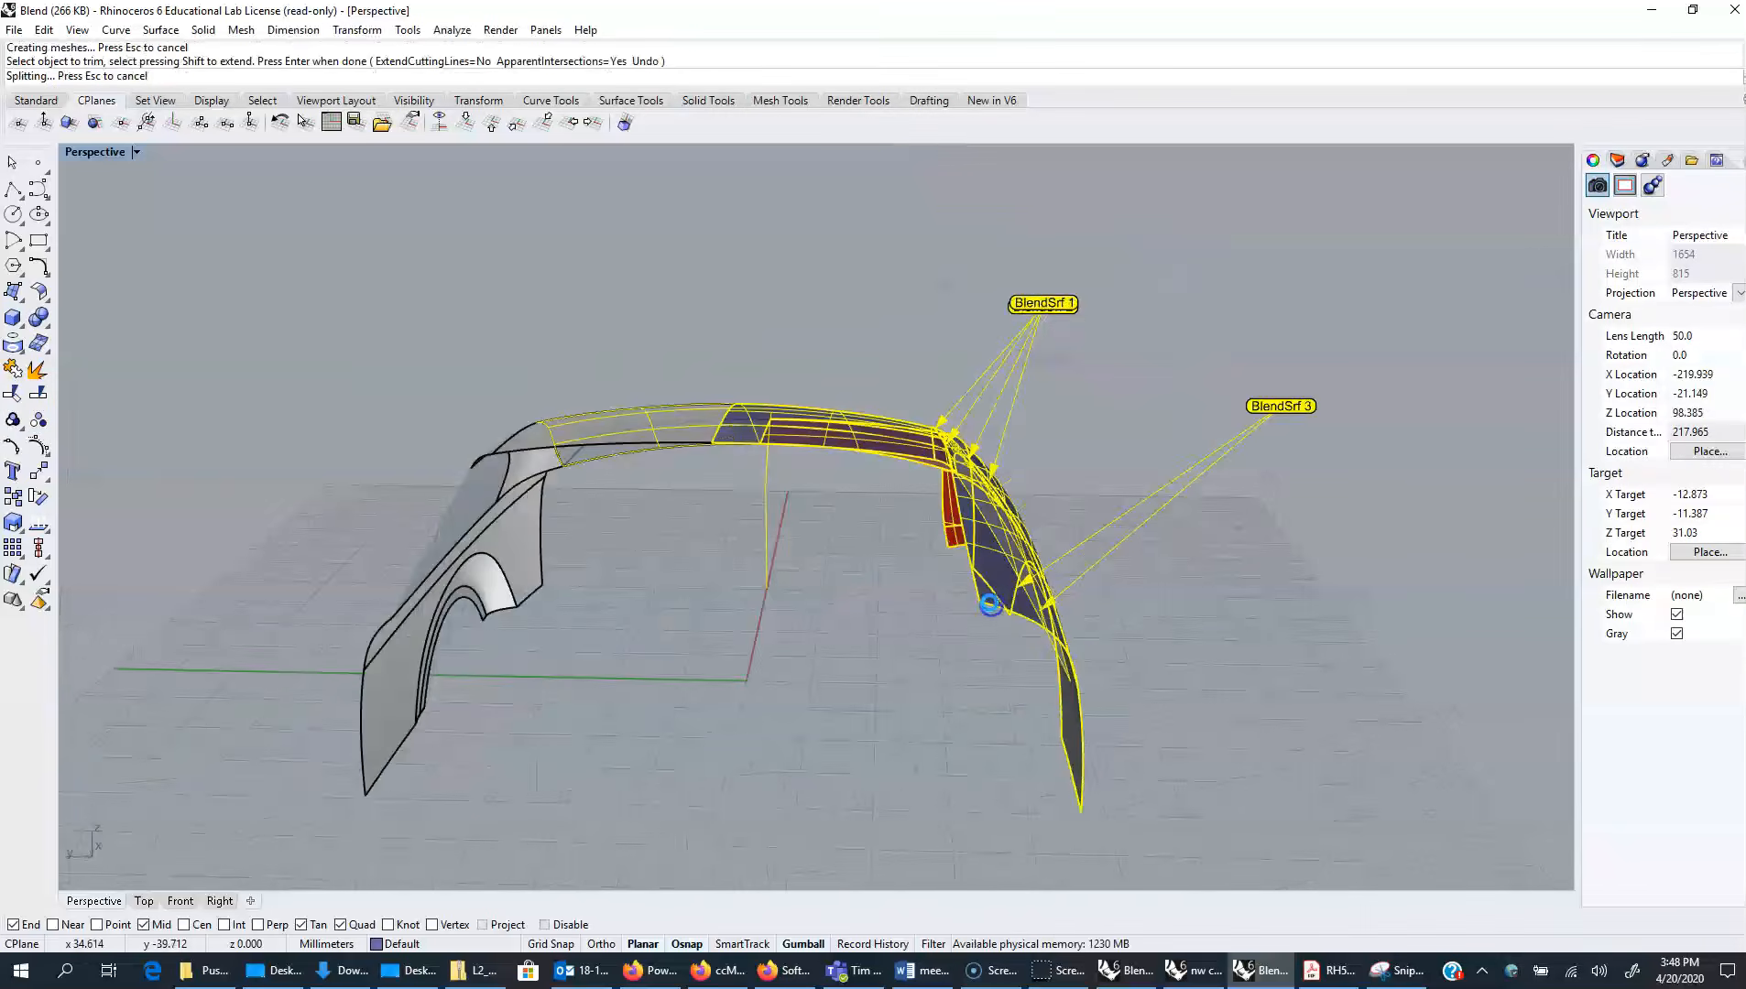
{"action": "left_click", "coordinate": [969, 539]}
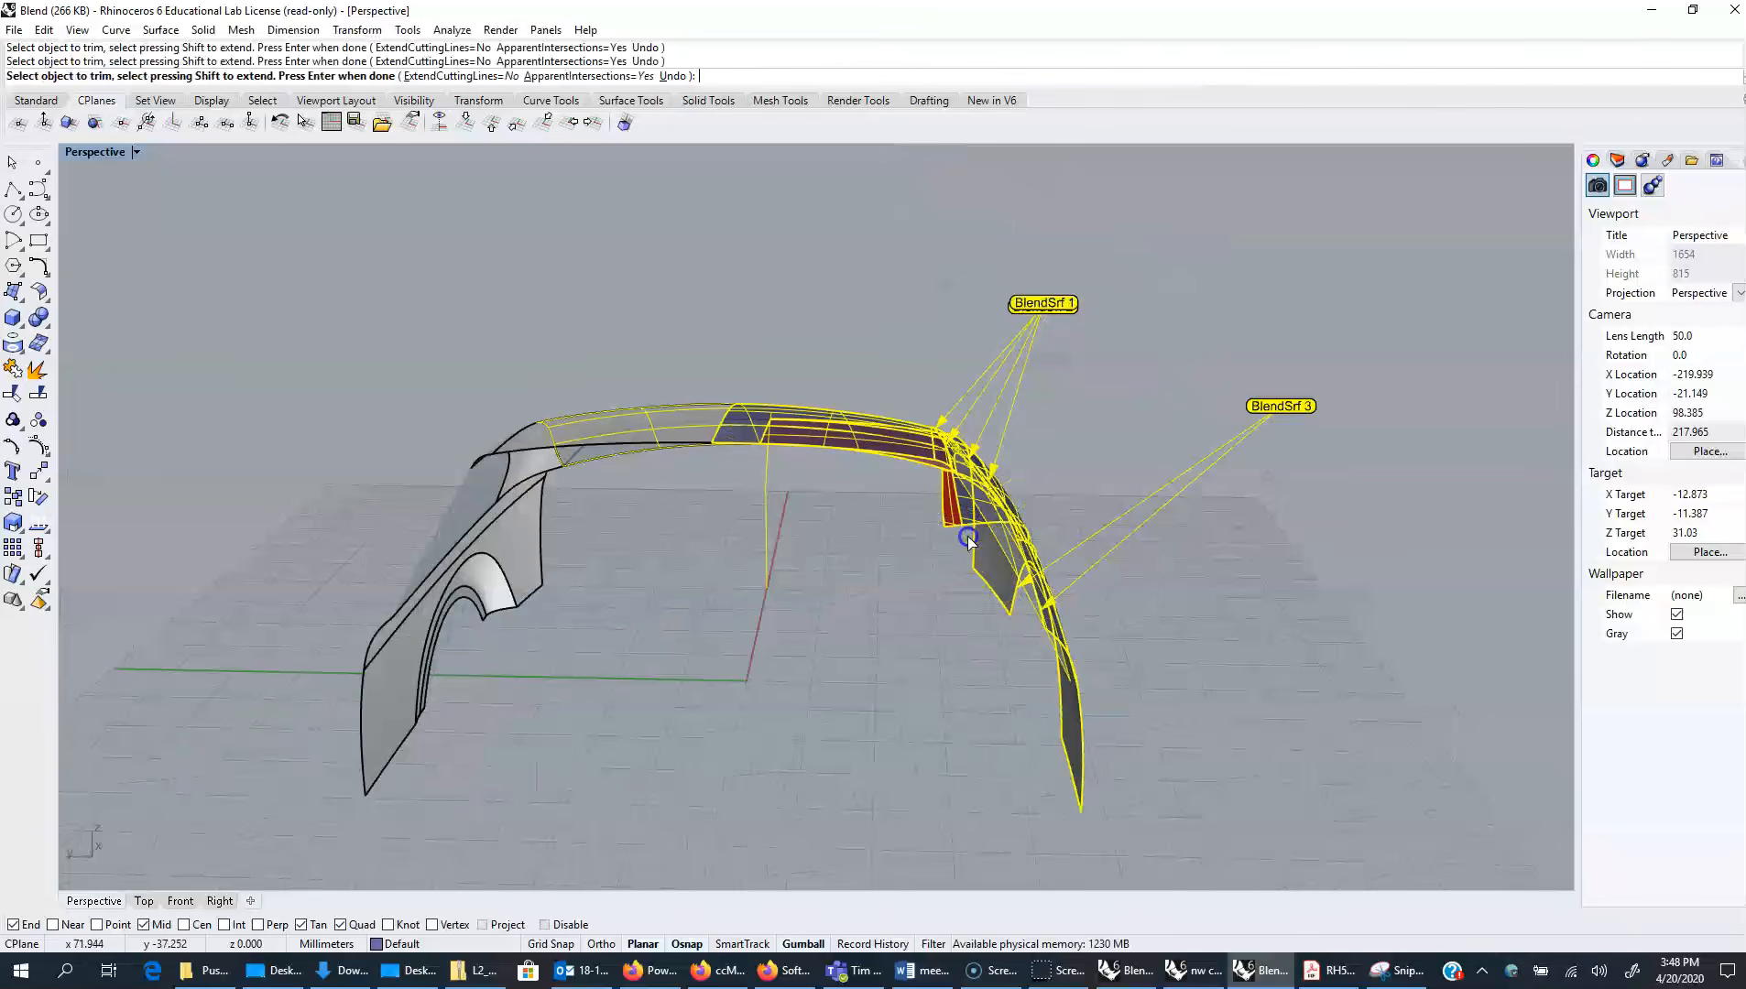
Trim away the lower tip of the windshield-to-window blend that passes beneath the hood-to-fender blend
{"action": "right_click_drag", "start_coordinate": [1056, 519], "coordinate": [628, 508]}
{"action": "scroll", "coordinate": [963, 618], "scroll_direction": "up", "scroll_amount": 5}
{"action": "scroll", "coordinate": [961, 643], "scroll_direction": "down", "scroll_amount": 1}
{"action": "right_click_drag", "start_coordinate": [960, 642], "coordinate": [1150, 570]}
{"action": "scroll", "coordinate": [1151, 570], "scroll_direction": "up", "scroll_amount": 10}
{"action": "left_click", "coordinate": [1100, 540]}
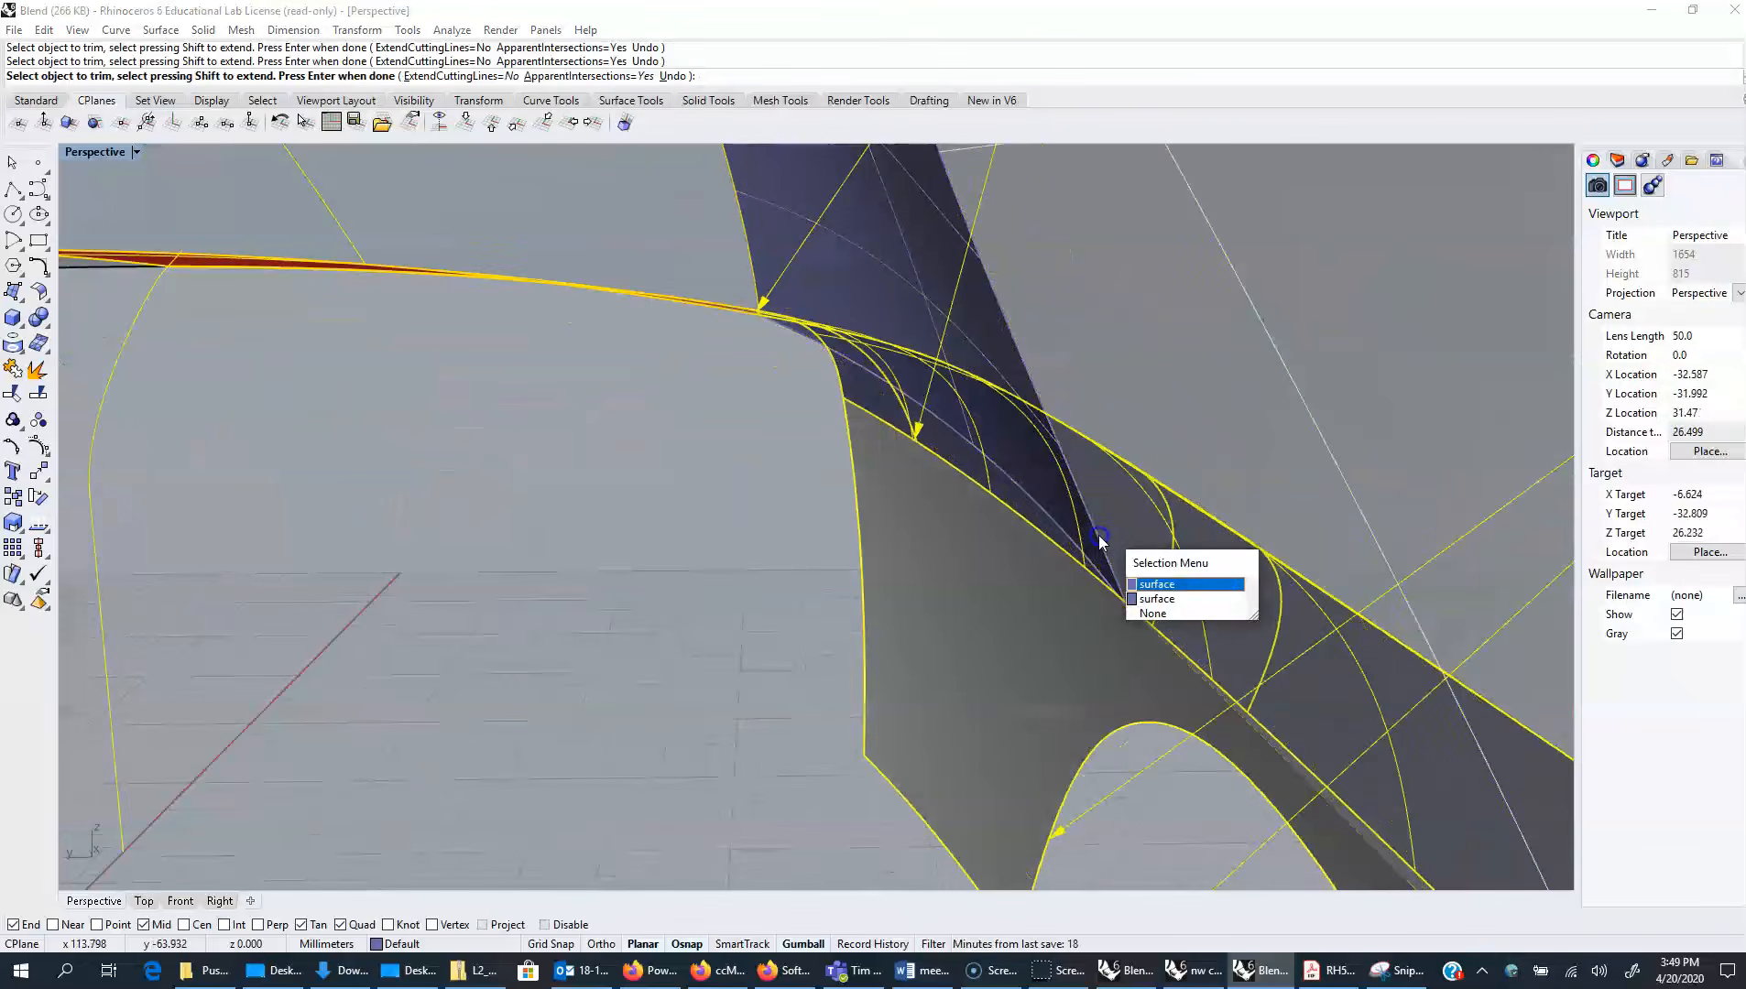
{"action": "left_click", "coordinate": [1153, 602]}
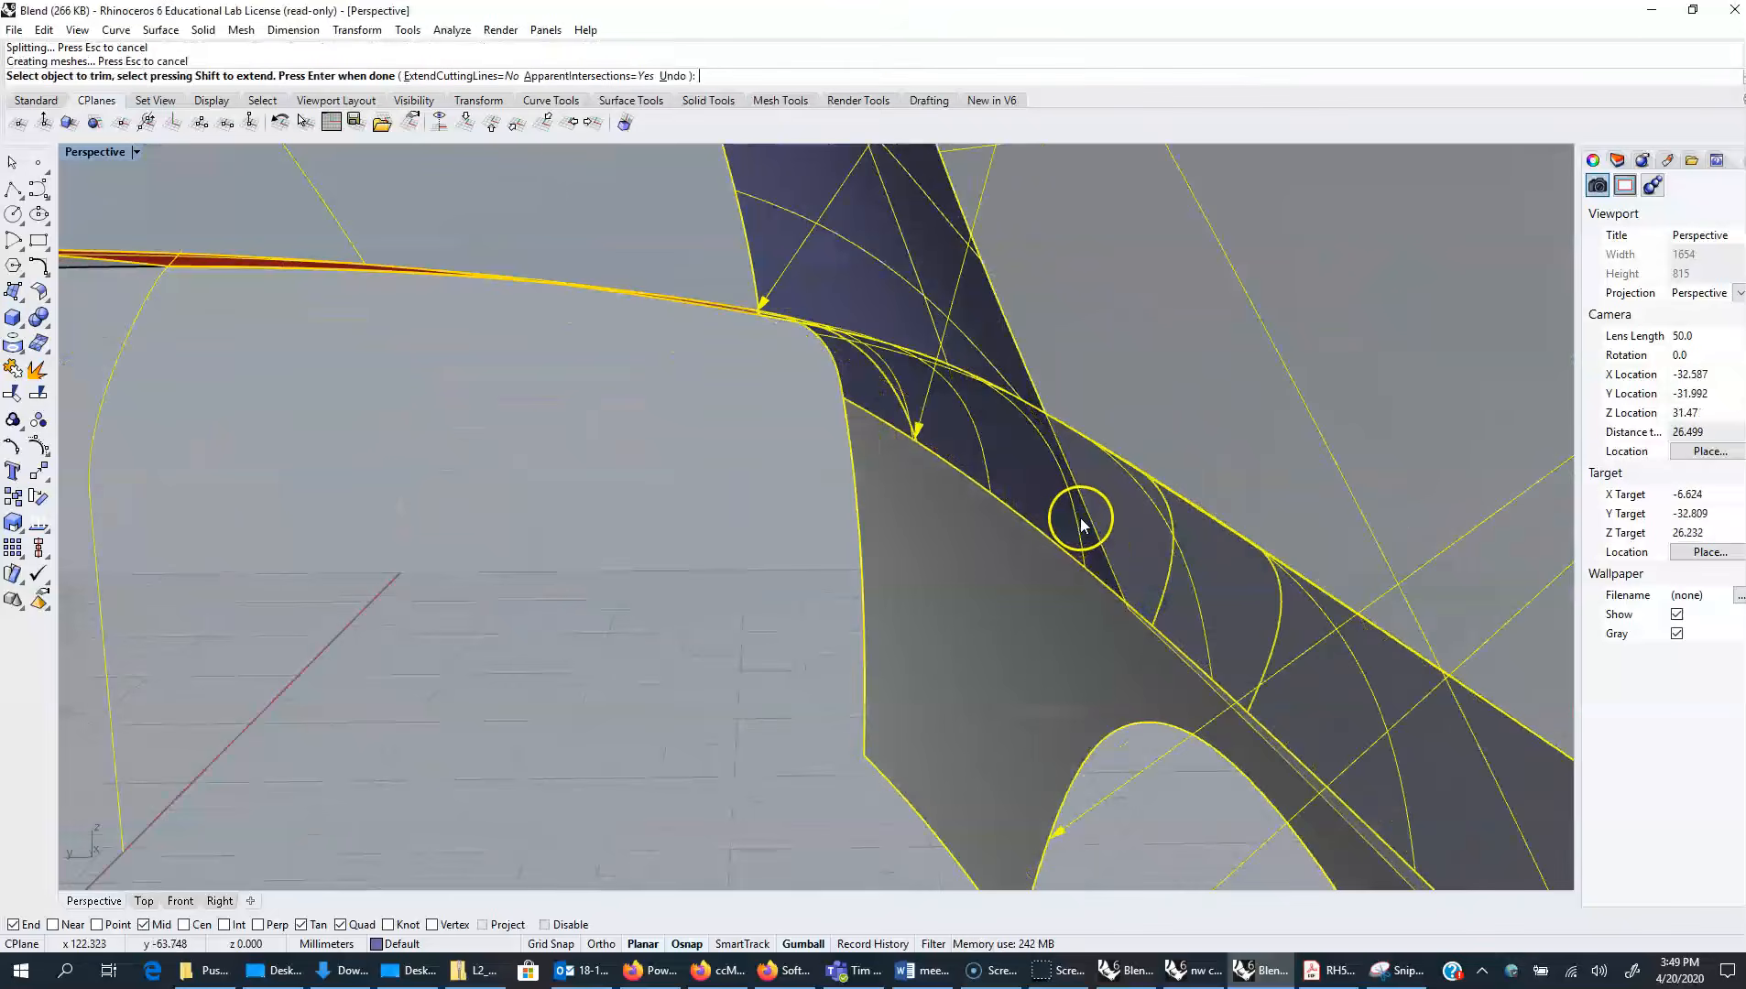
Try to trim the overlapping surface pieces on the underside of the hood-to-fender blend near its side window end
{"action": "right_click_drag", "start_coordinate": [1086, 527], "coordinate": [851, 547]}
{"action": "scroll", "coordinate": [883, 483], "scroll_direction": "down", "scroll_amount": 14}
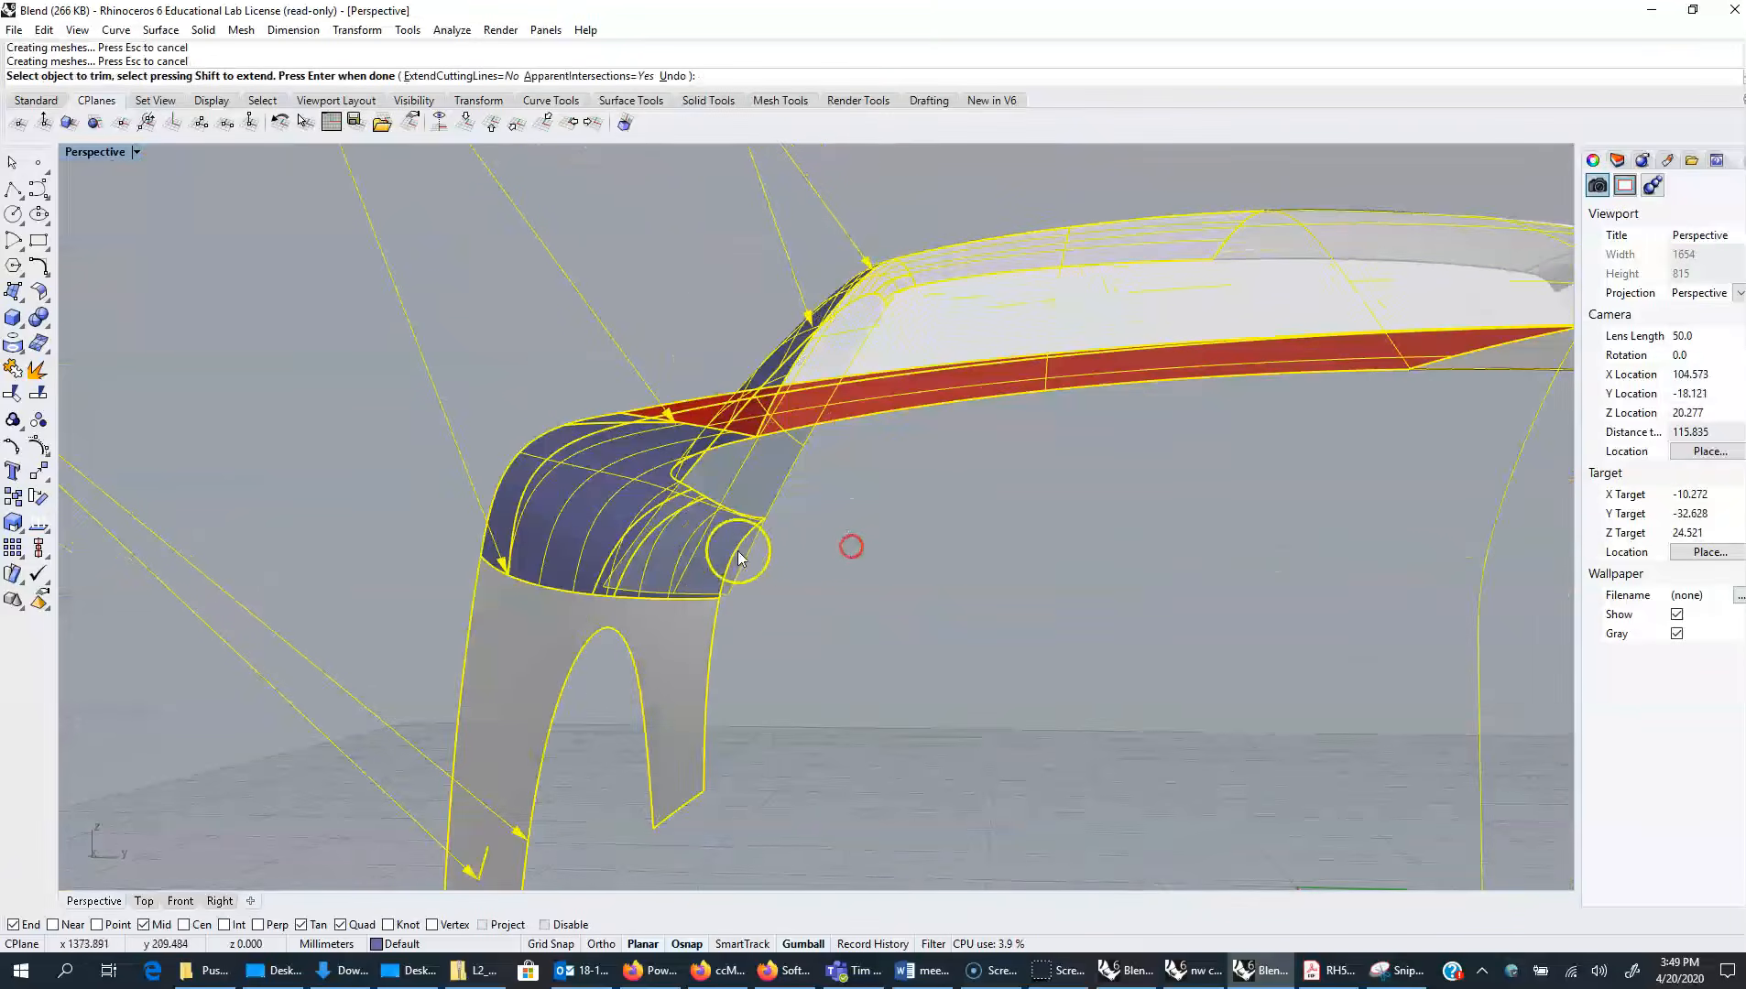
{"action": "scroll", "coordinate": [652, 533], "scroll_direction": "up", "scroll_amount": 4}
{"action": "left_click", "coordinate": [648, 515]}
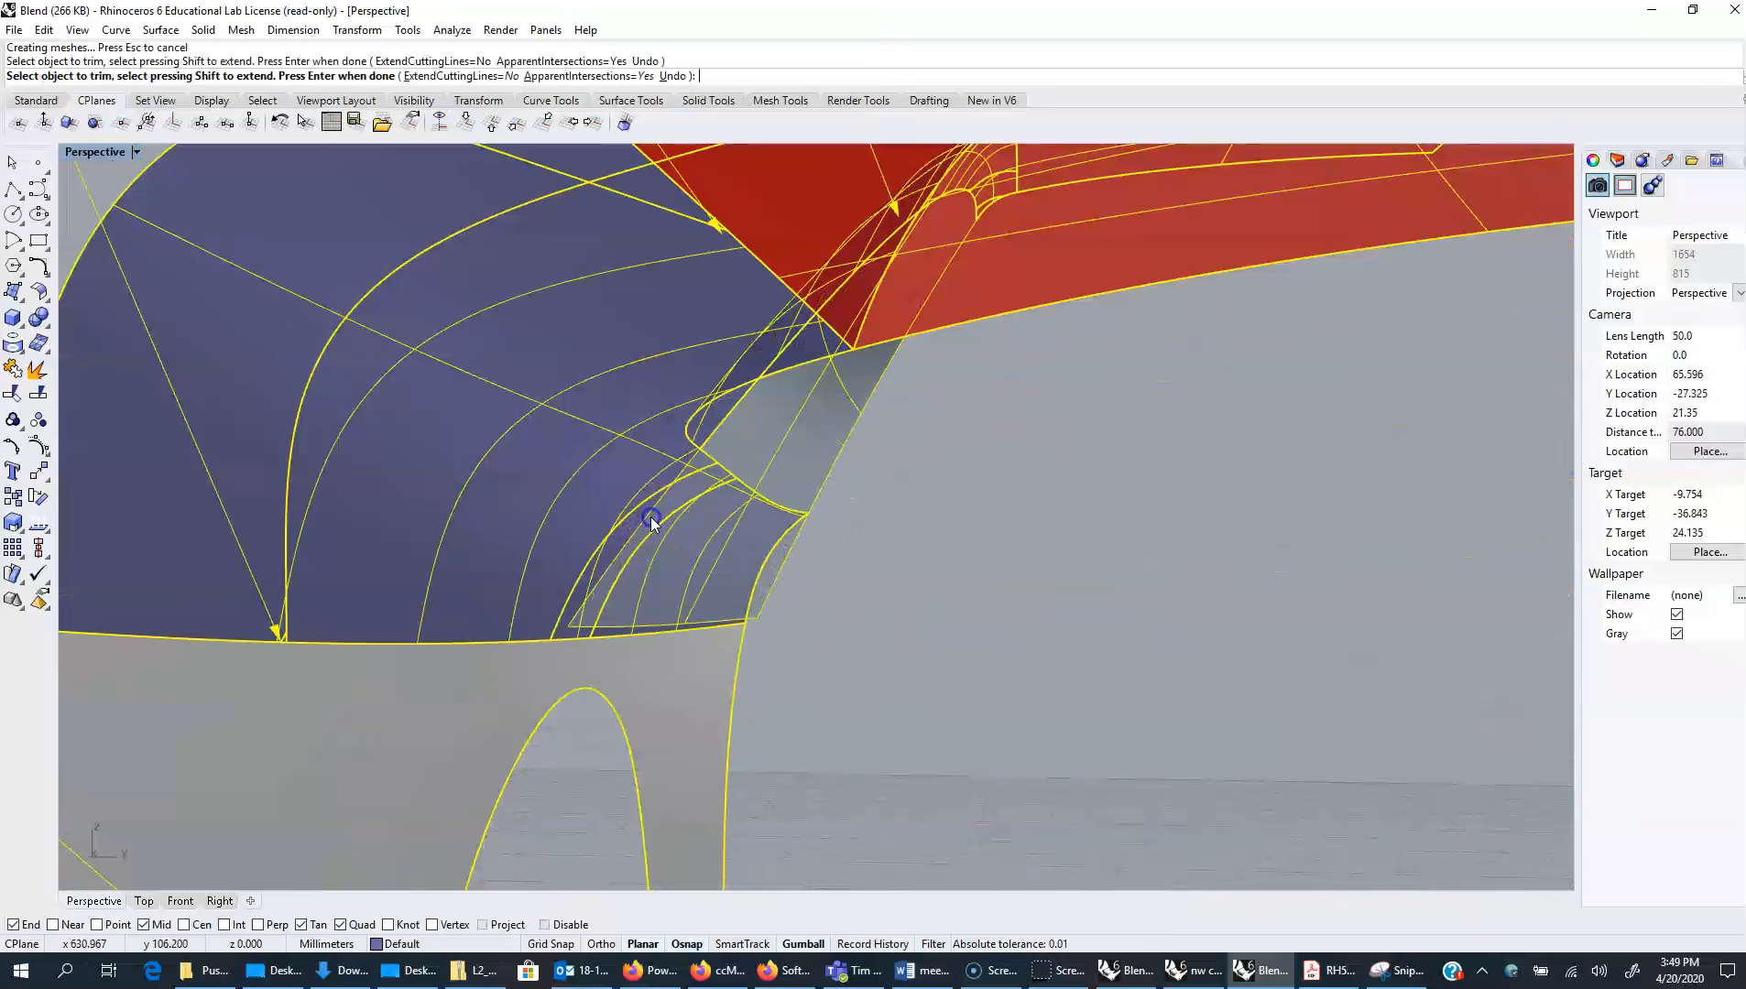
{"action": "left_click", "coordinate": [685, 534]}
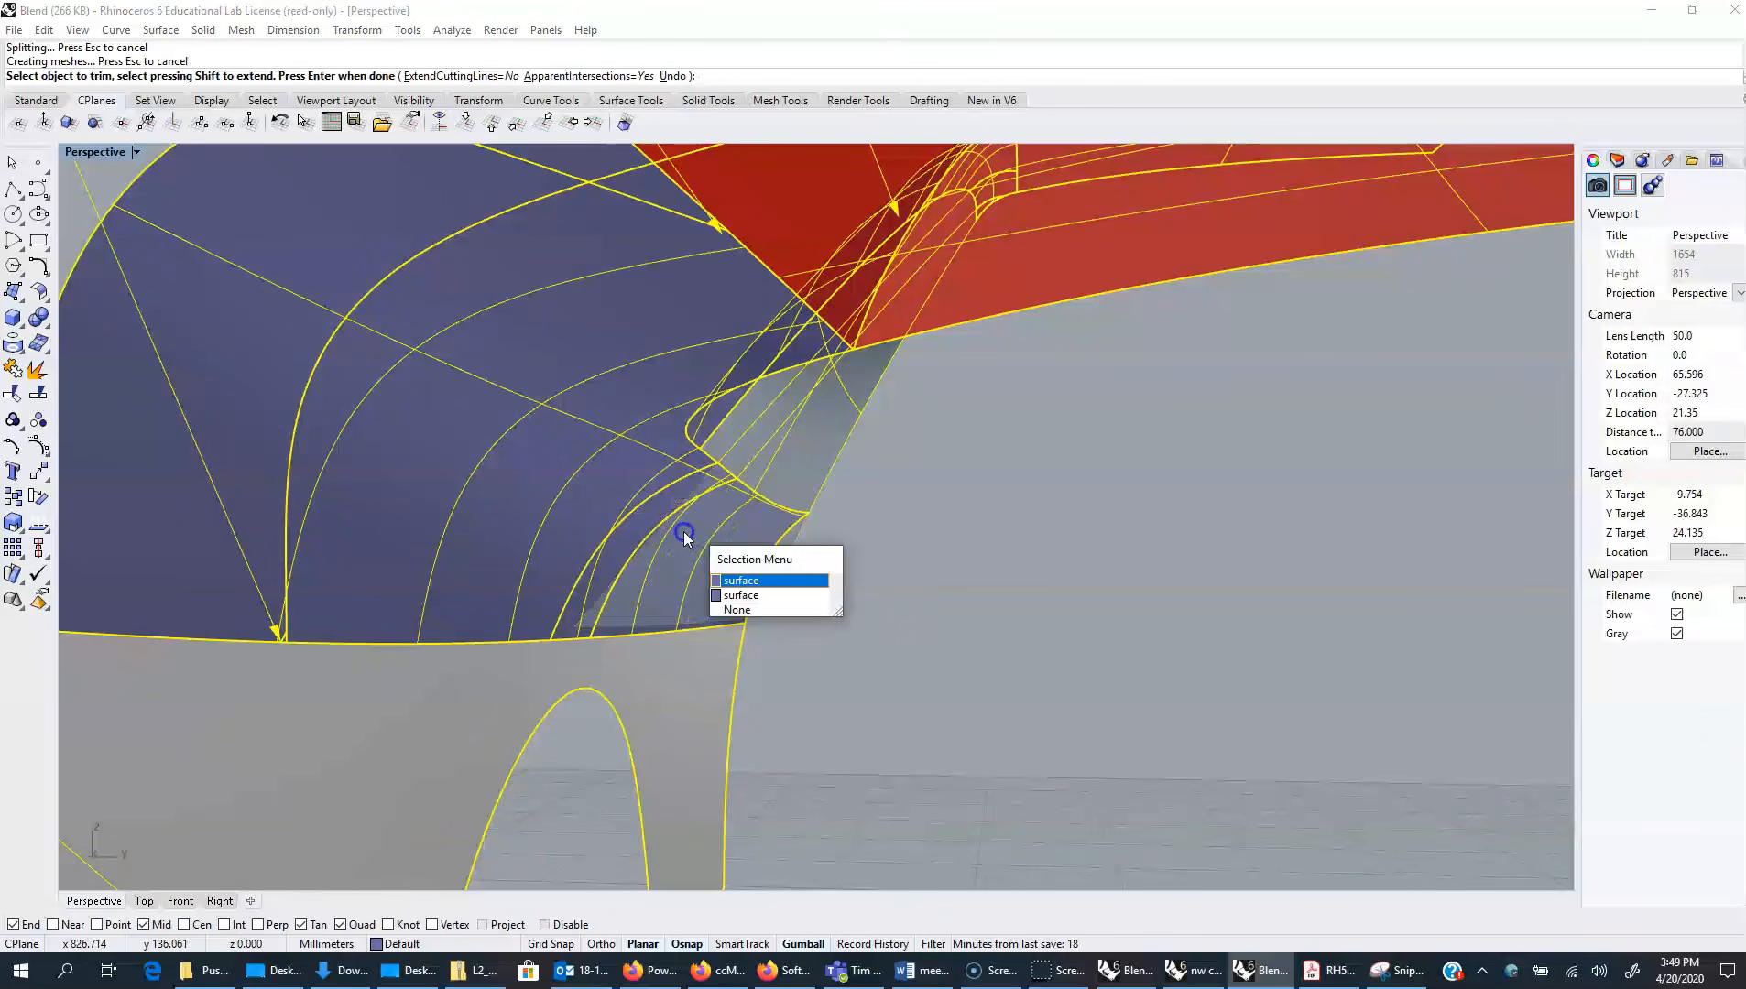
{"action": "left_click", "coordinate": [738, 579]}
{"action": "left_click", "coordinate": [704, 546]}
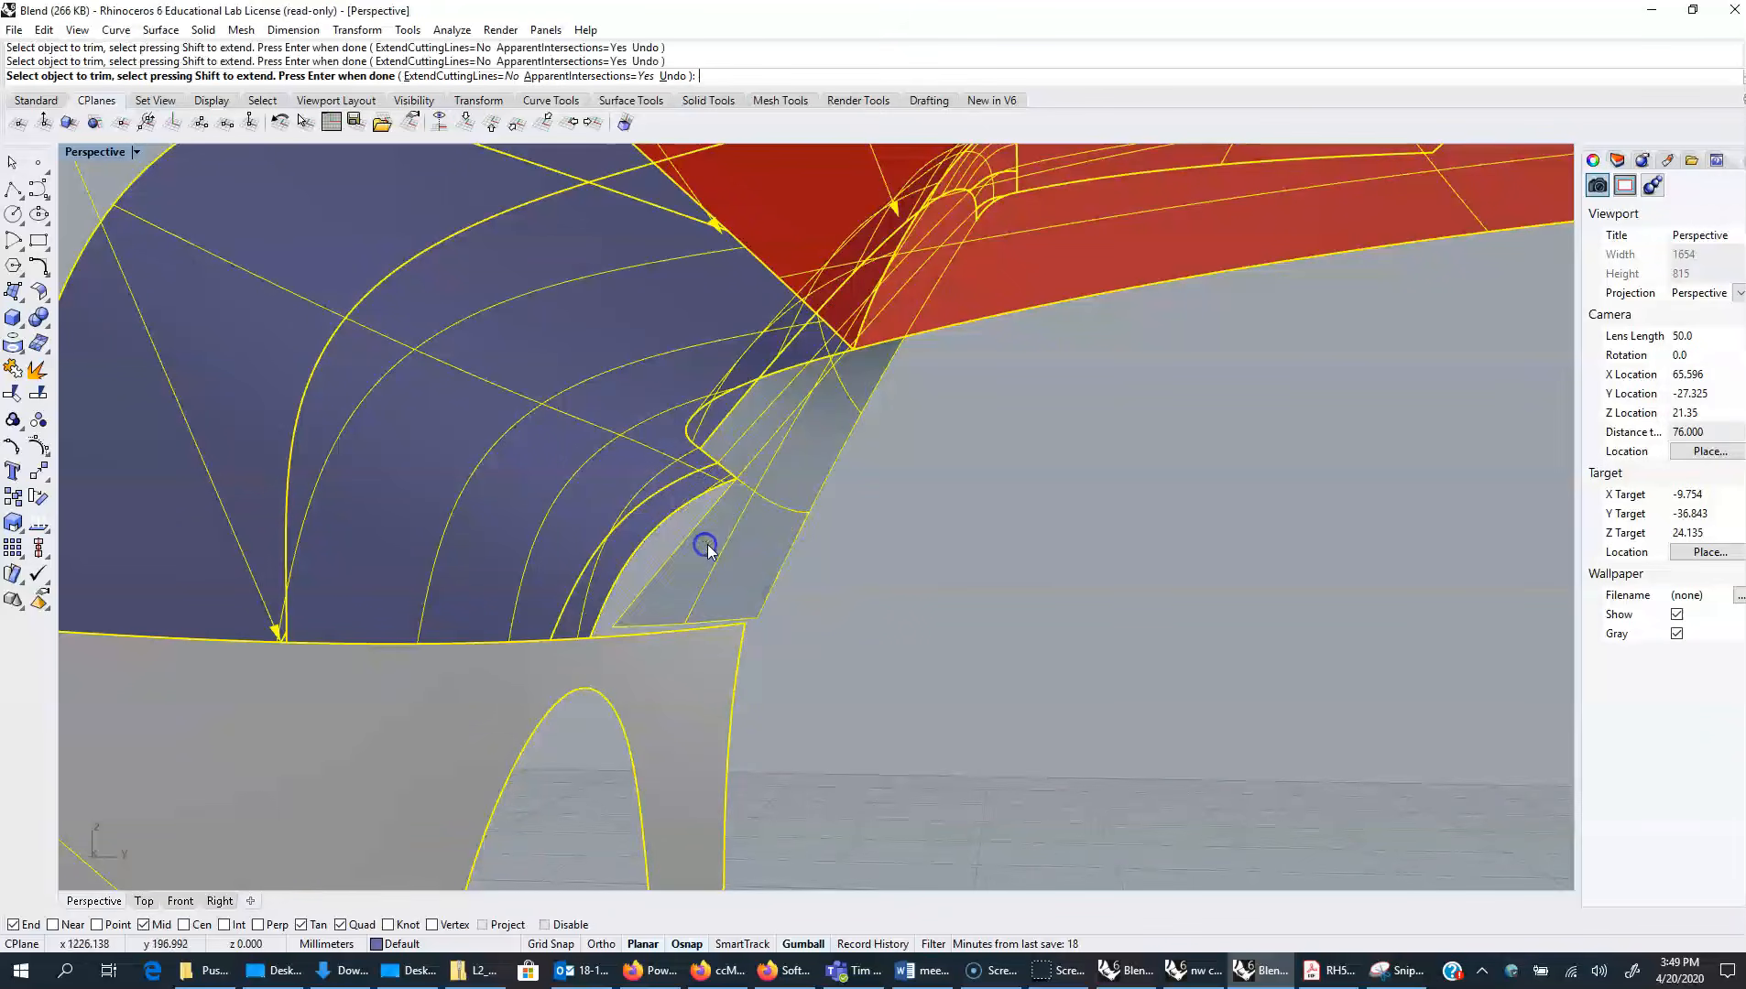
{"action": "left_click", "coordinate": [719, 578]}
{"action": "left_click", "coordinate": [705, 485]}
Undo the last trims to bring back the cut-away part of the hood-to-fender blend
{"action": "left_click", "coordinate": [284, 240]}
{"action": "left_click", "coordinate": [671, 76]}
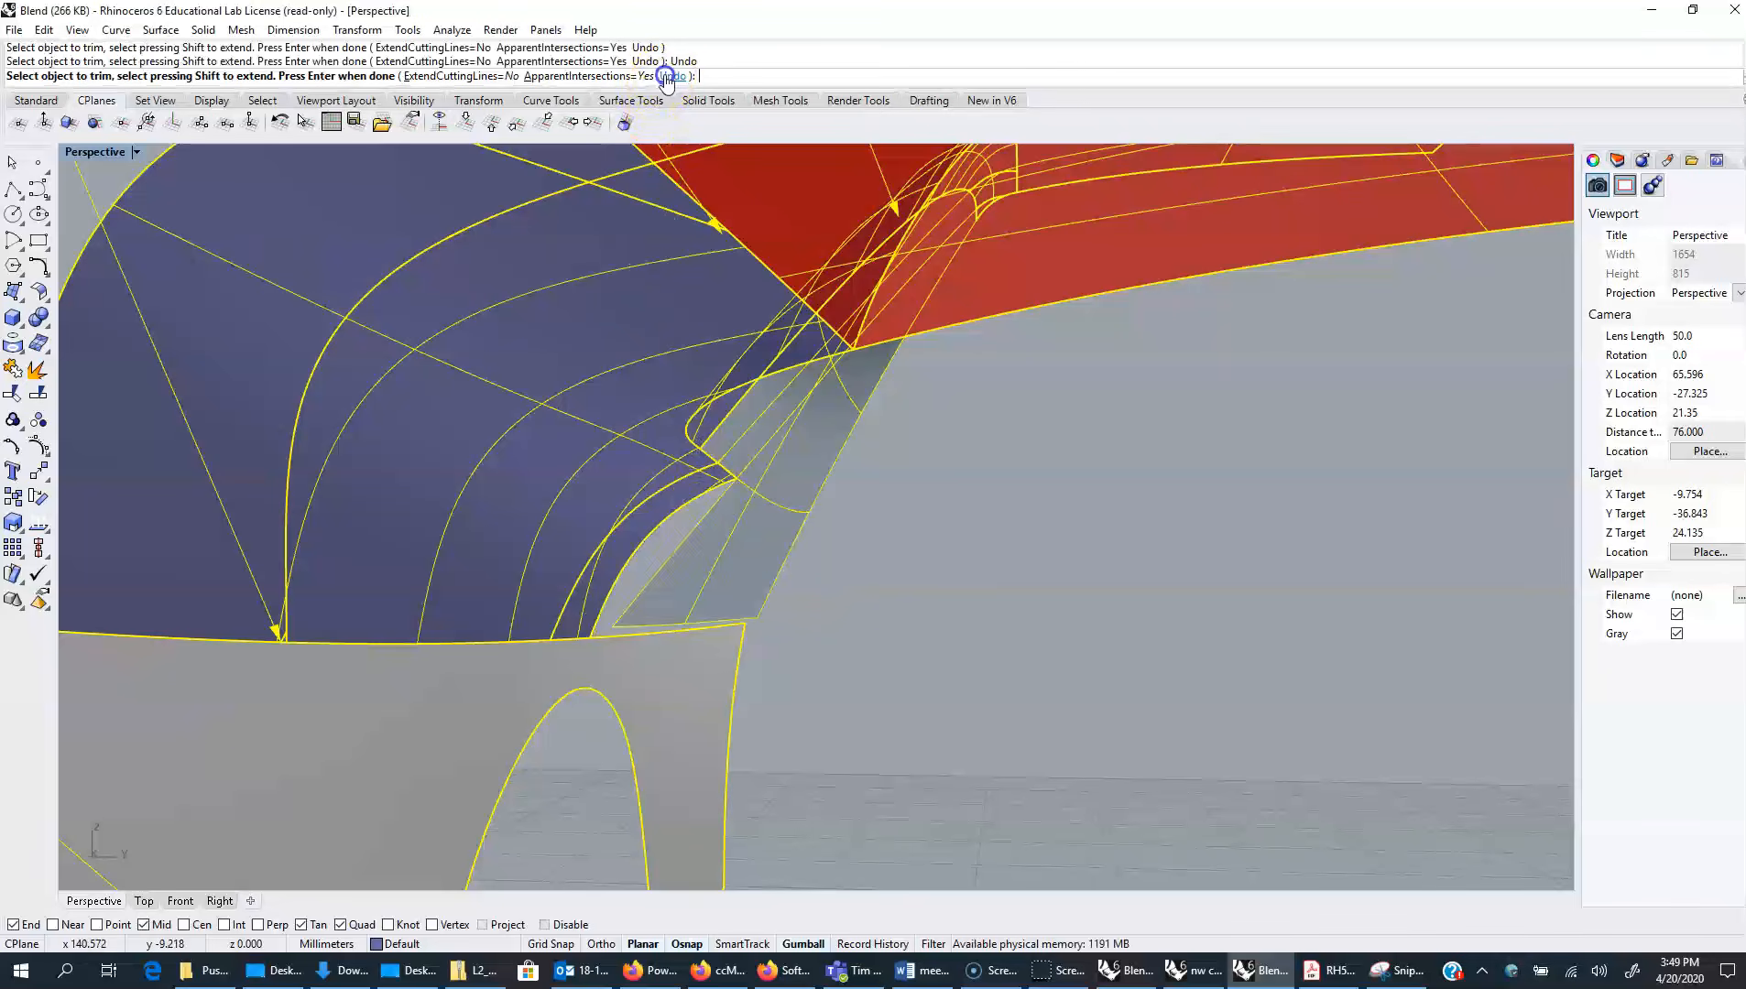
{"action": "left_click", "coordinate": [671, 76]}
Trim away the side window leftover projecting beneath the hood-to-fender blend and finish trimming
{"action": "right_click_drag", "start_coordinate": [967, 540], "coordinate": [966, 541]}
{"action": "left_click", "coordinate": [769, 584]}
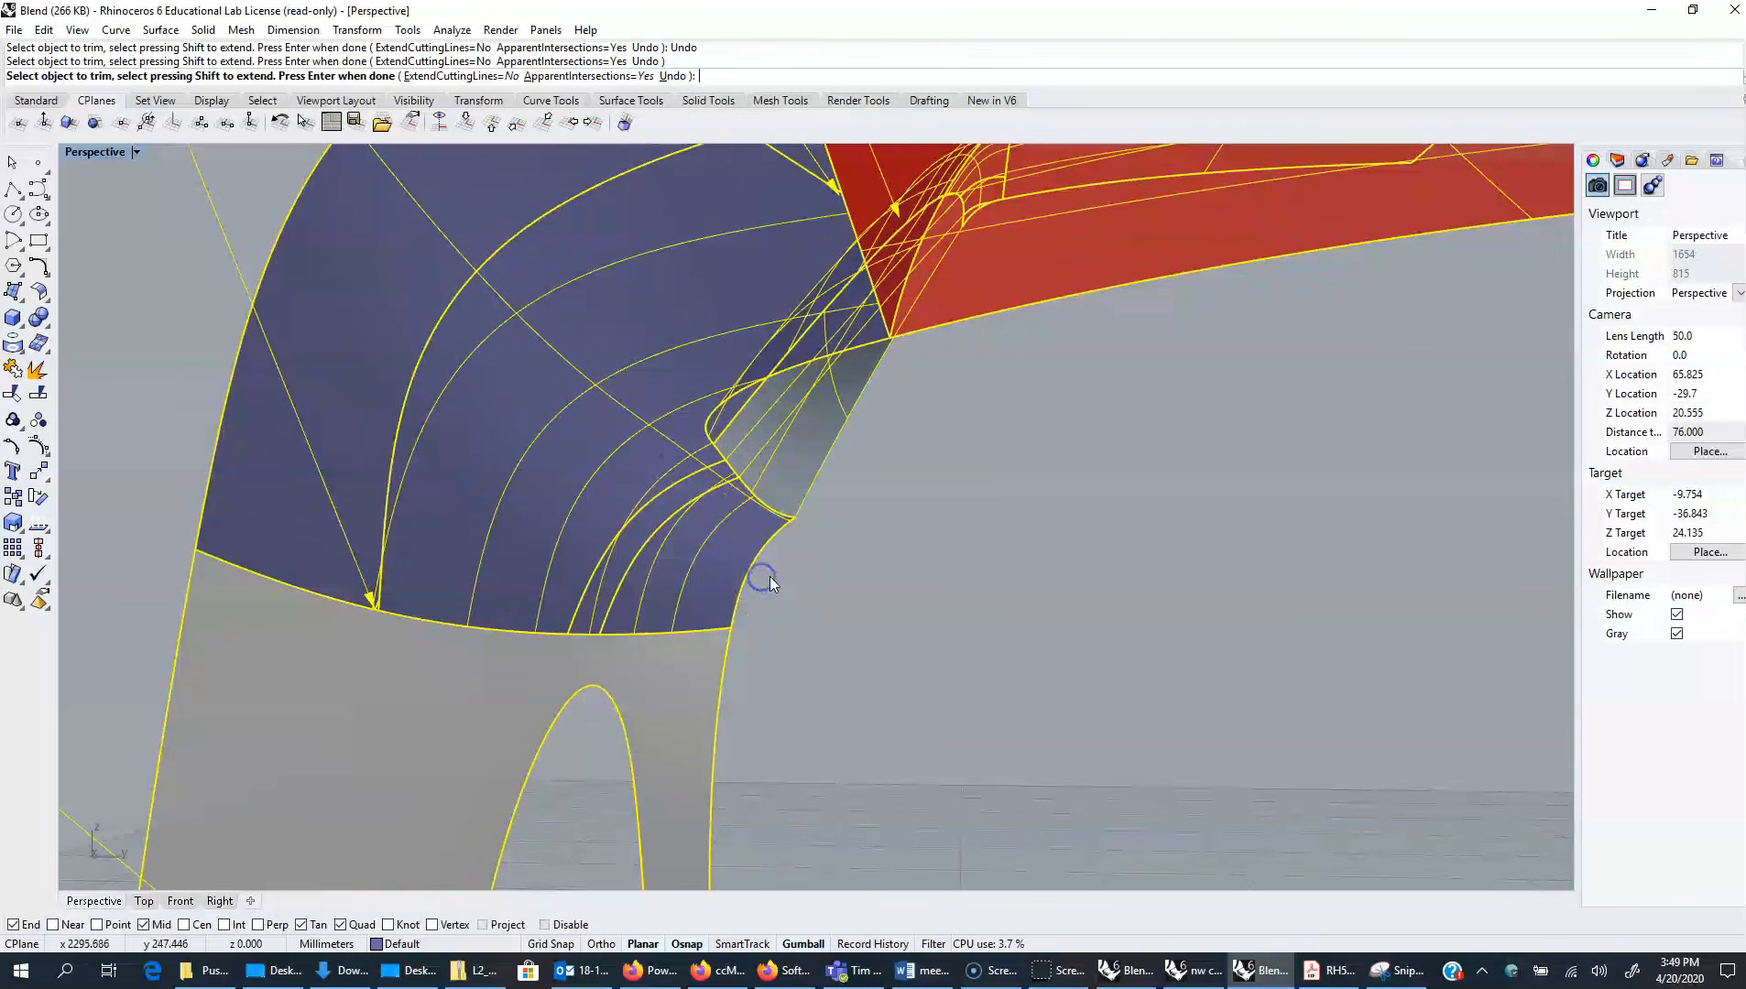
{"action": "right_click_drag", "start_coordinate": [813, 583], "coordinate": [978, 654]}
{"action": "left_click", "coordinate": [1070, 672]}
{"action": "right_click", "coordinate": [1071, 673]}
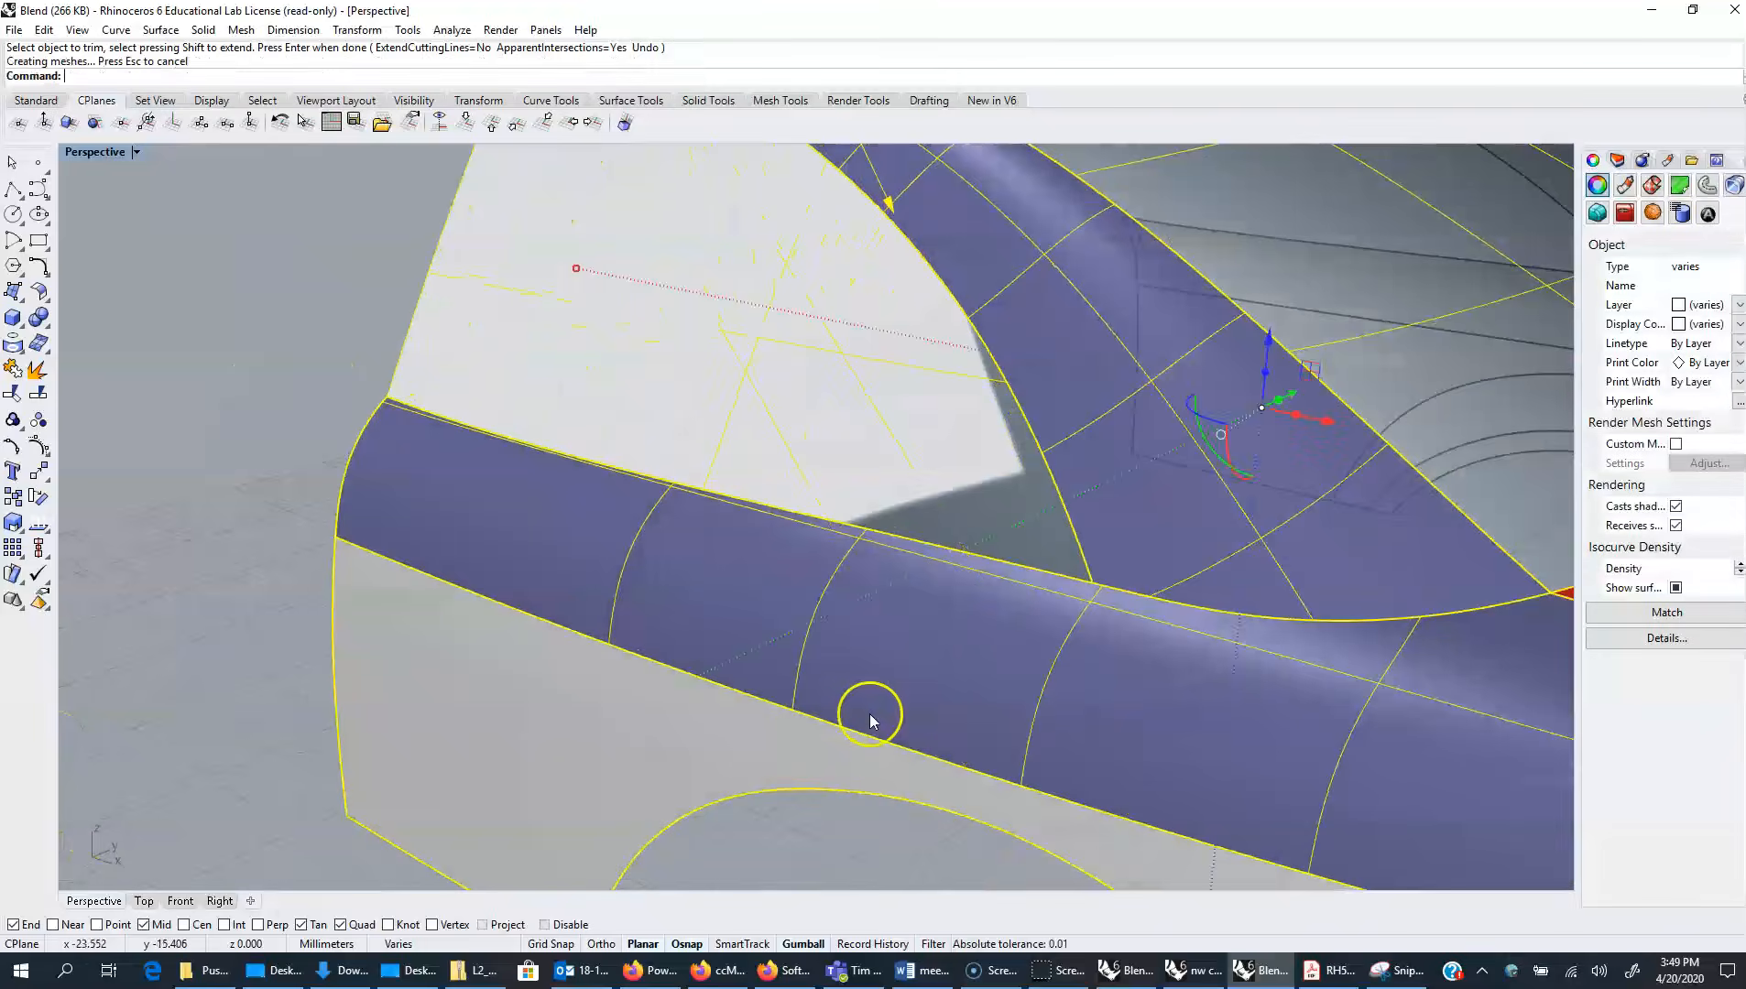
Deselect everything and examine the trimmed junction of the side window, windshield blend and hood-to-fender blend from several angles
{"action": "scroll", "coordinate": [865, 714], "scroll_direction": "down", "scroll_amount": 8}
{"action": "right_click_drag", "start_coordinate": [855, 694], "coordinate": [990, 692]}
{"action": "left_click", "coordinate": [973, 829]}
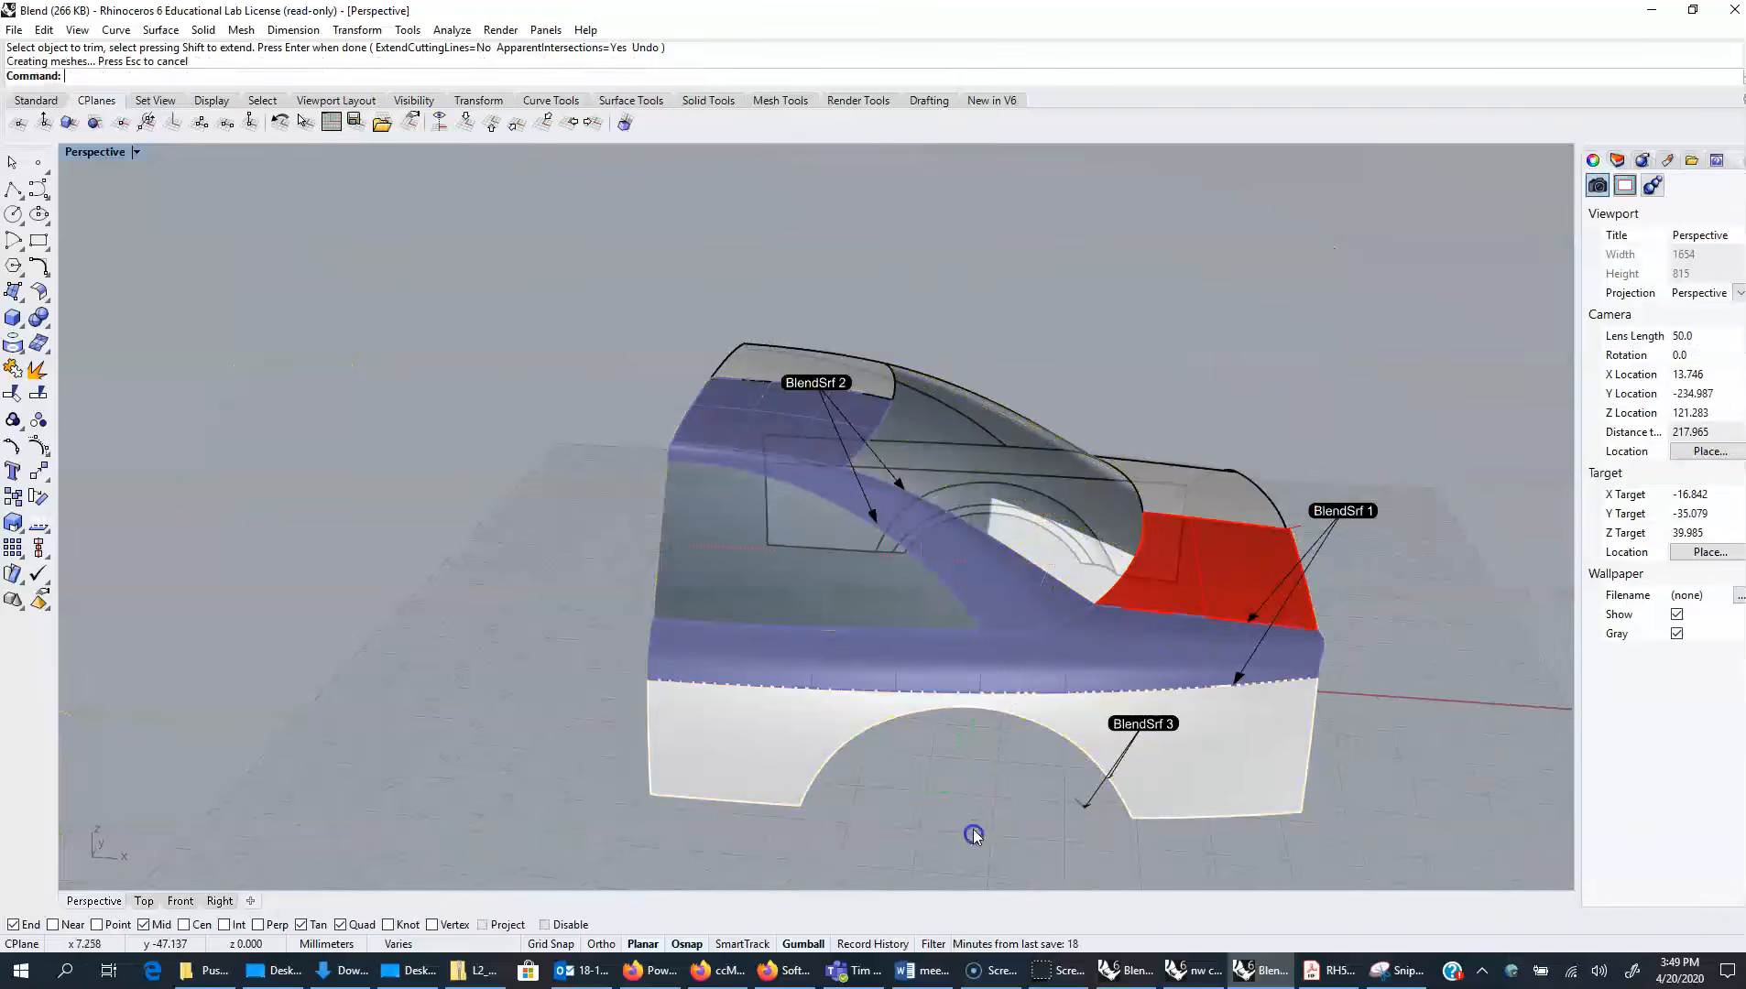
{"action": "scroll", "coordinate": [1051, 570], "scroll_direction": "up", "scroll_amount": 5}
{"action": "right_click_drag", "start_coordinate": [1114, 676], "coordinate": [1210, 660]}
{"action": "right_click_drag", "start_coordinate": [1019, 629], "coordinate": [1076, 616]}
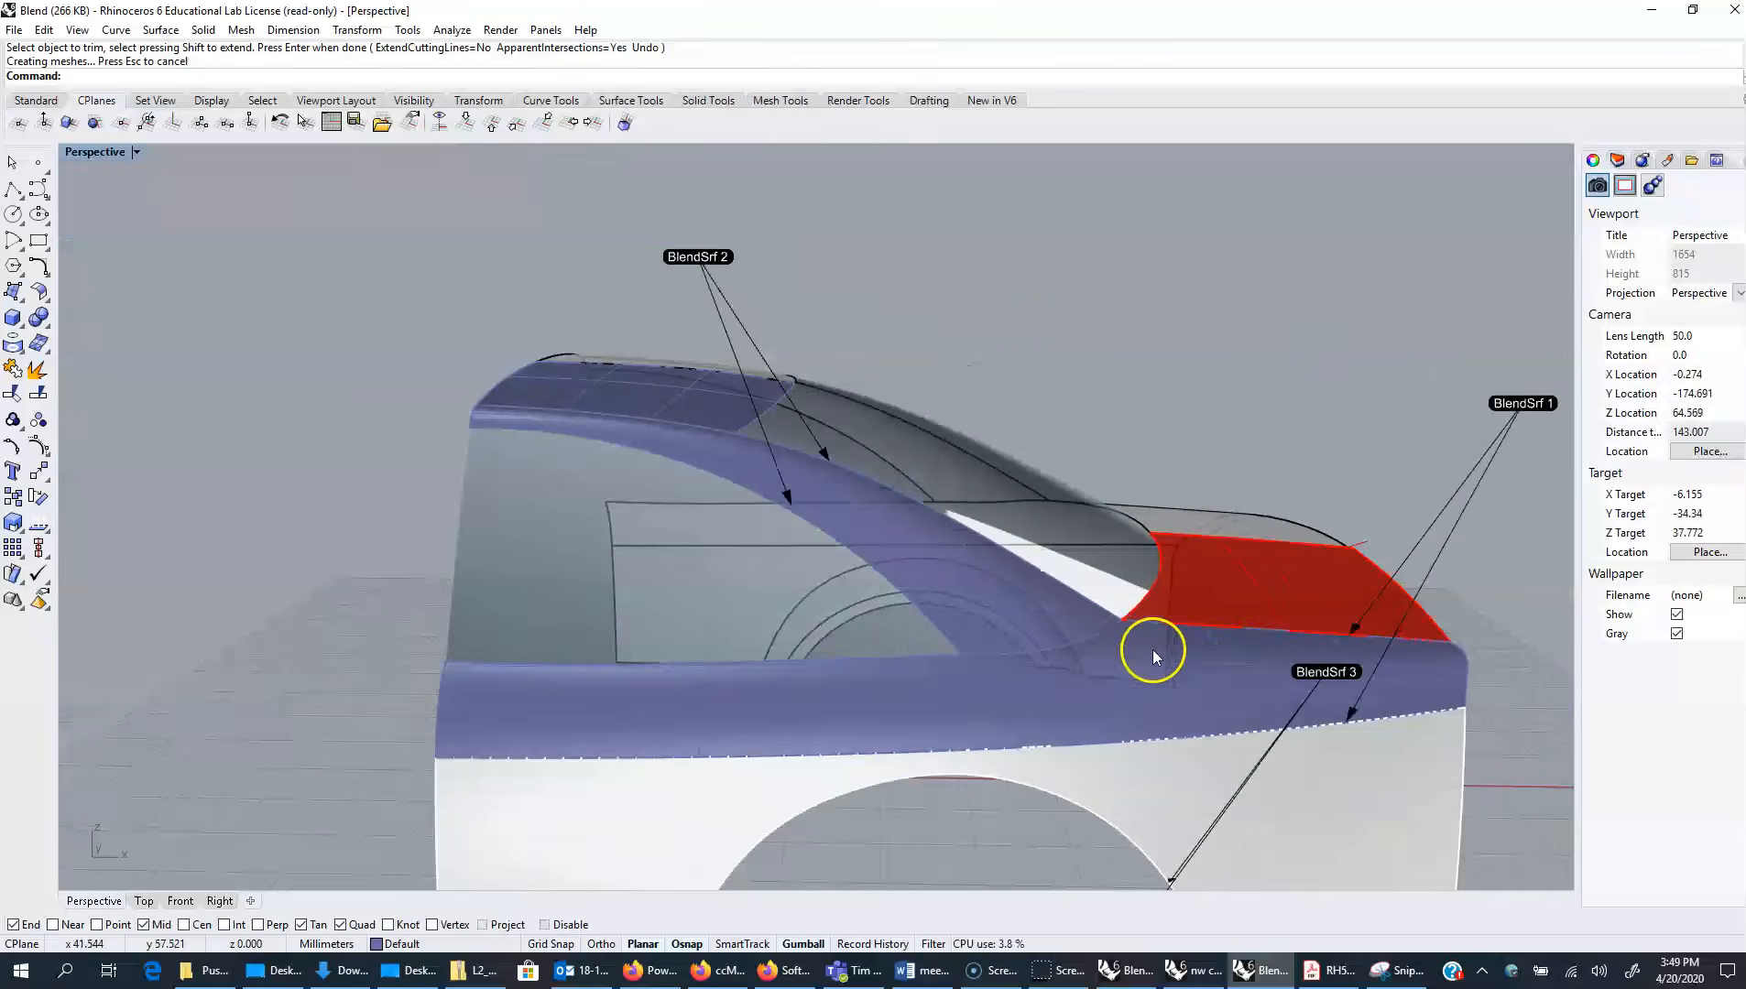
{"action": "right_click_drag", "start_coordinate": [1153, 657], "coordinate": [713, 780]}
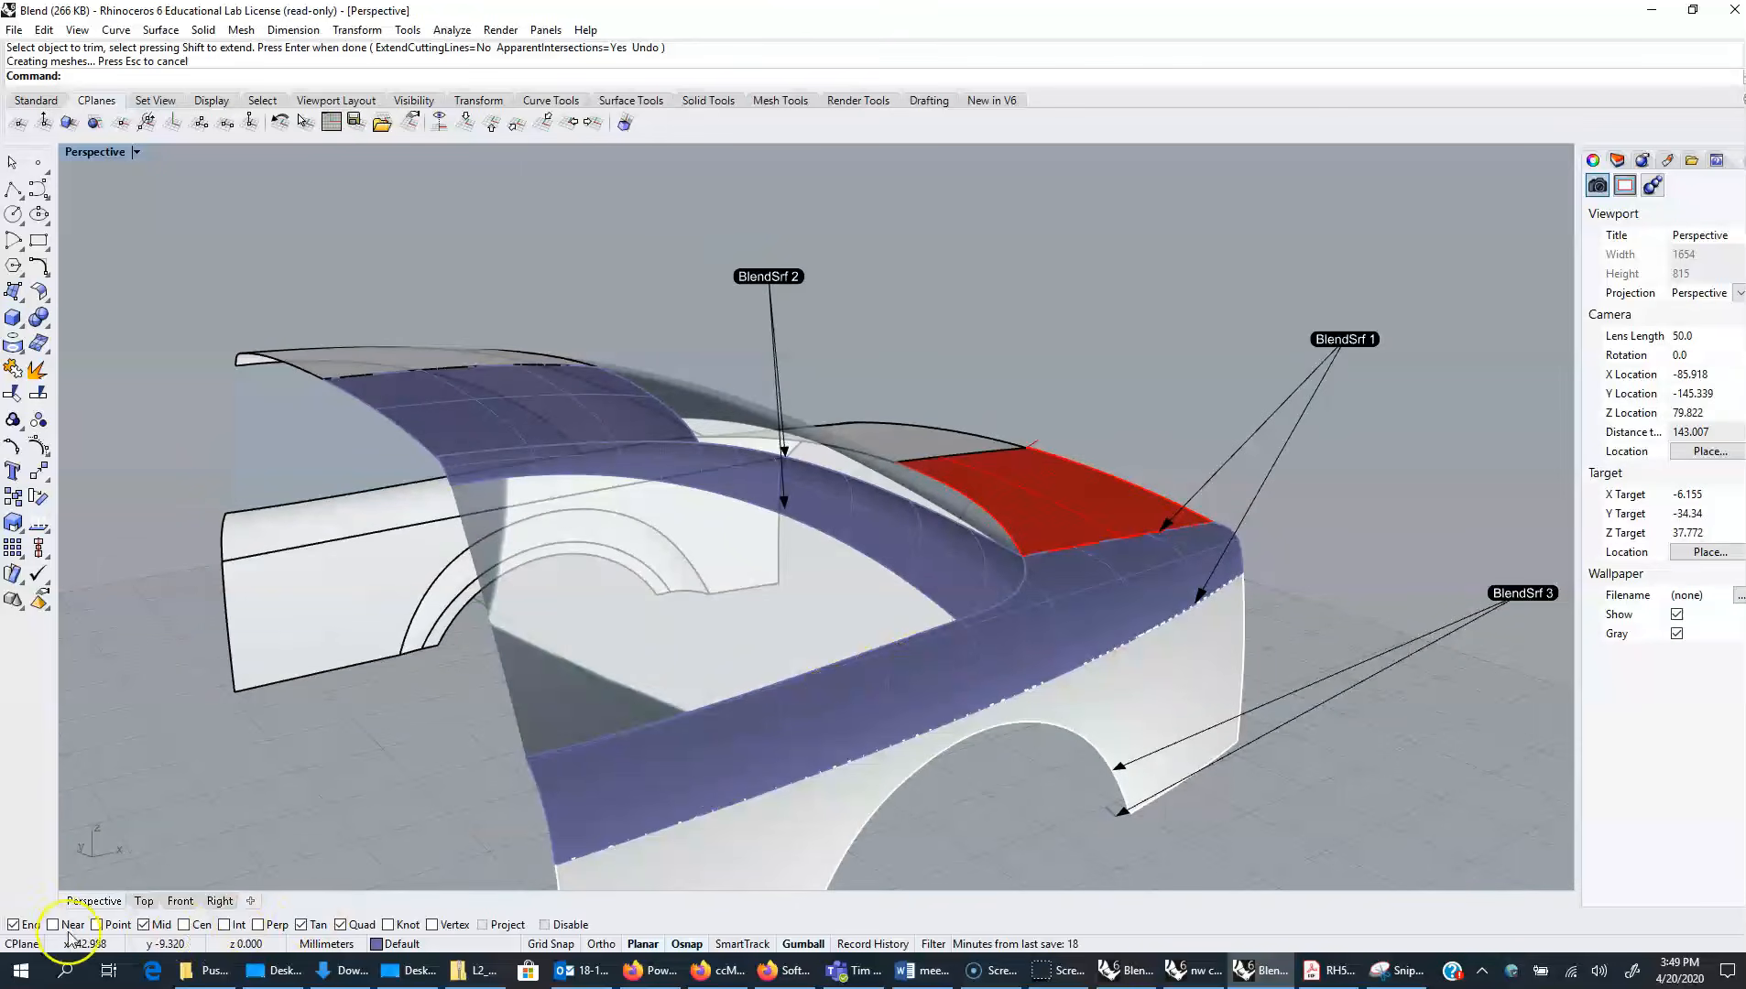